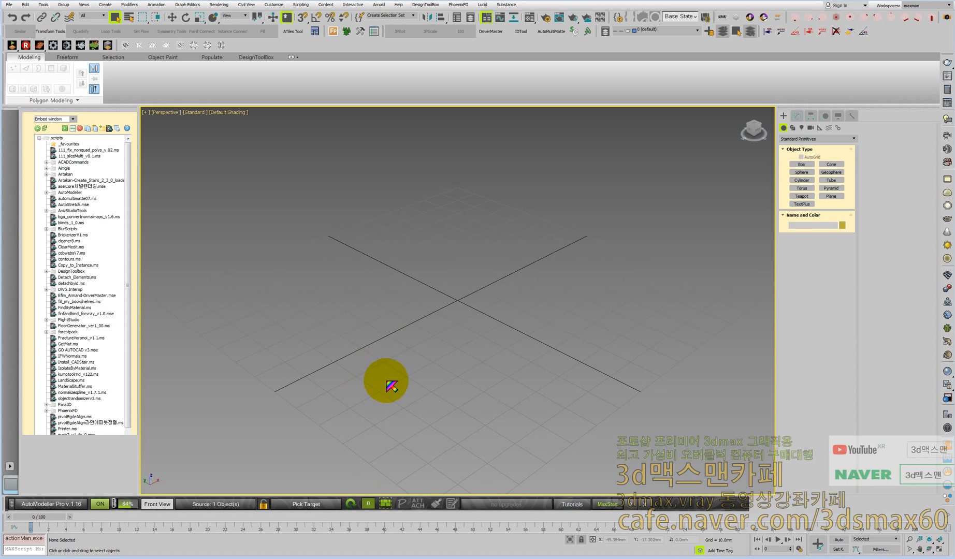
left_click(441, 341)
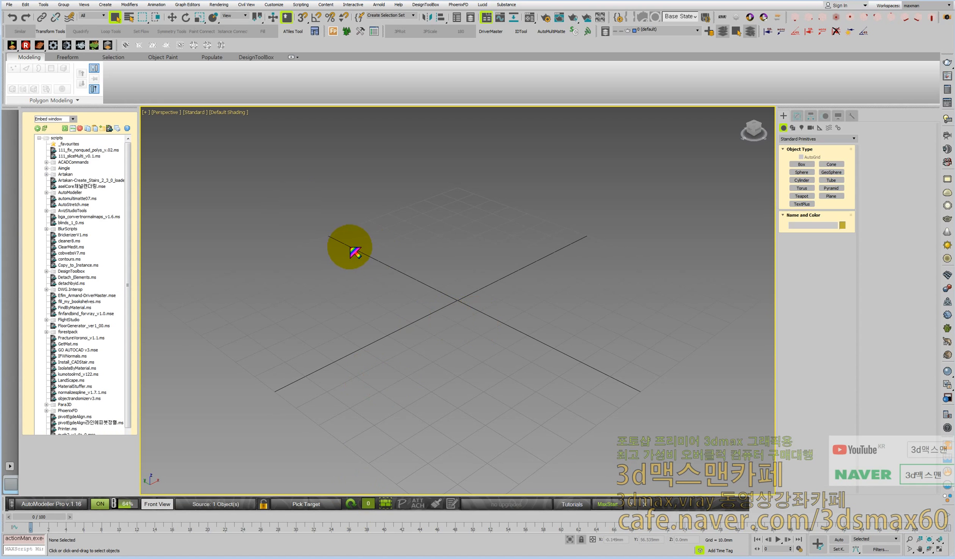
mouse_move(420, 260)
left_mouse_down()
mouse_move(514, 343)
mouse_move(506, 342)
left_mouse_up()
mouse_move(505, 341)
left_mouse_down()
mouse_move(343, 243)
mouse_move(552, 325)
left_mouse_up()
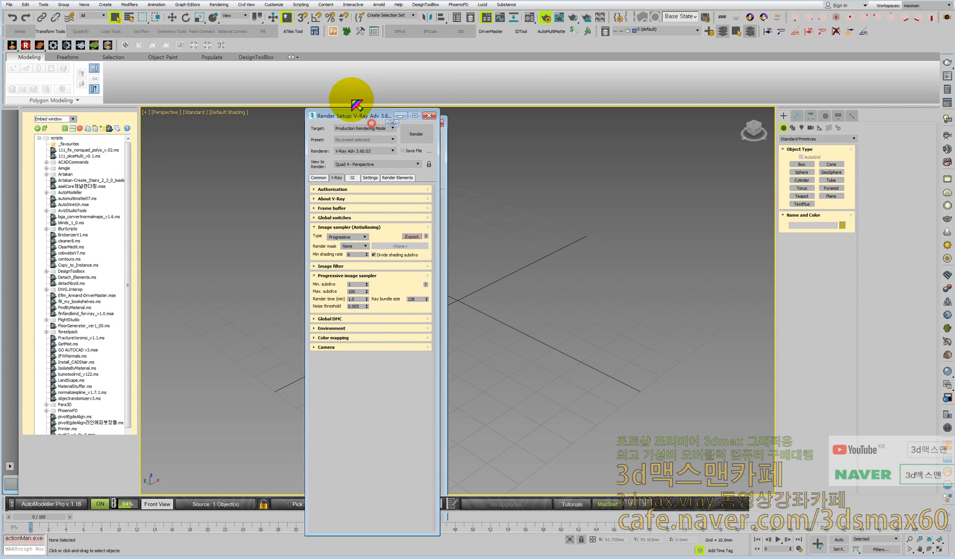
left_click_drag(353, 104, 347, 68)
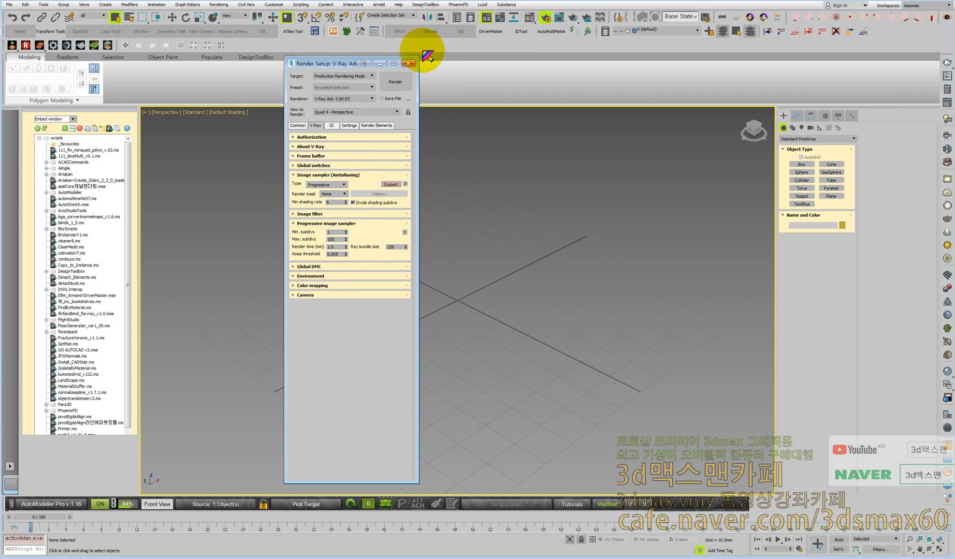
left_click(409, 63)
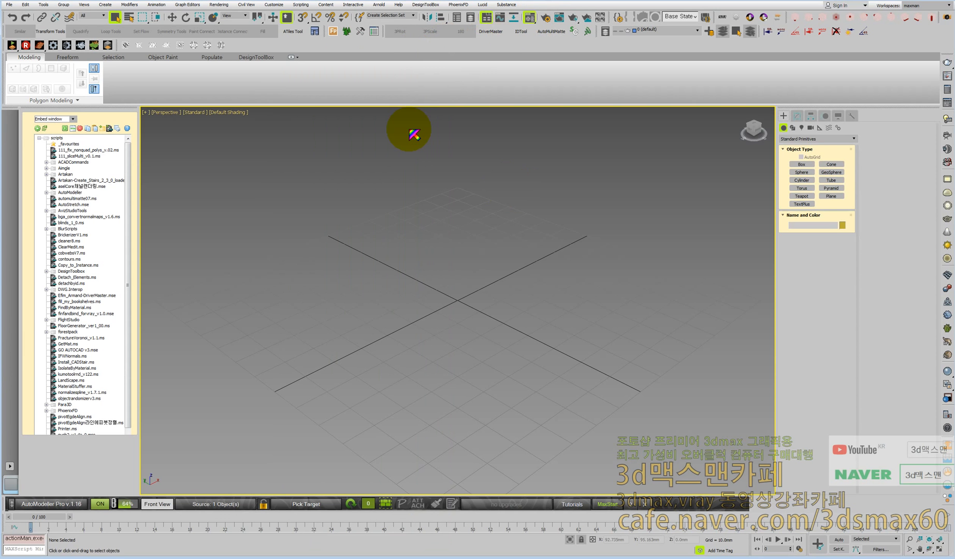
Step: Assign the wood image 270_w10421.jpg as a Bitmap map to the Diffuse channel of the first material slot
key("m")
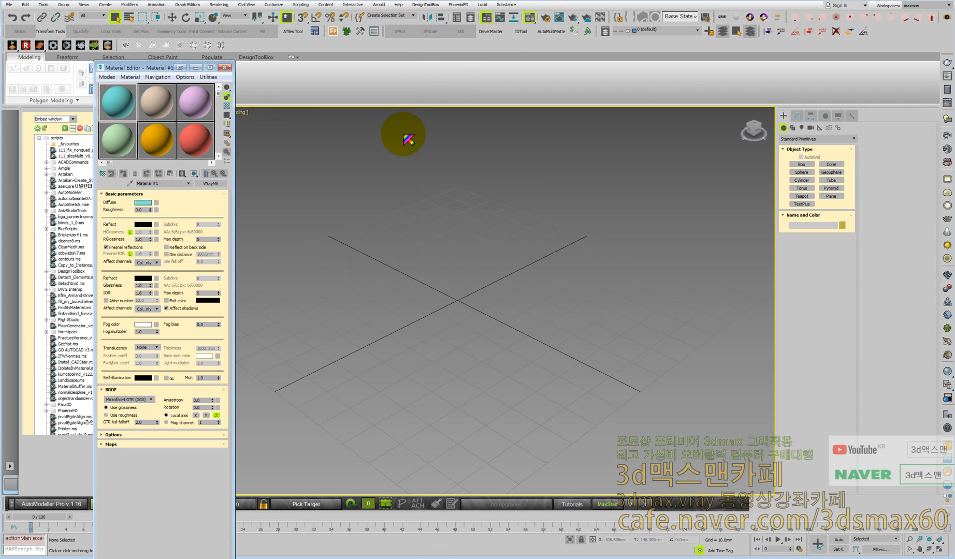
left_click(155, 203)
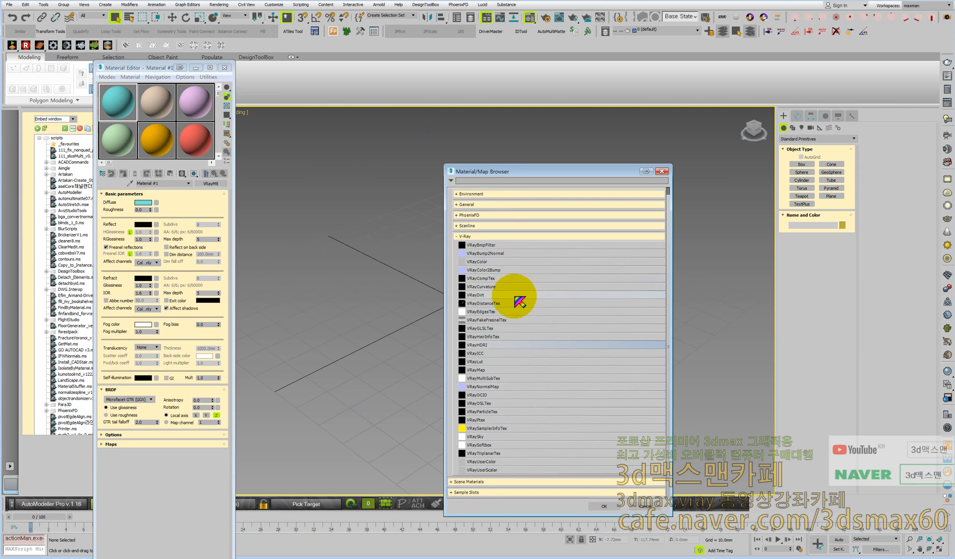
left_click(484, 205)
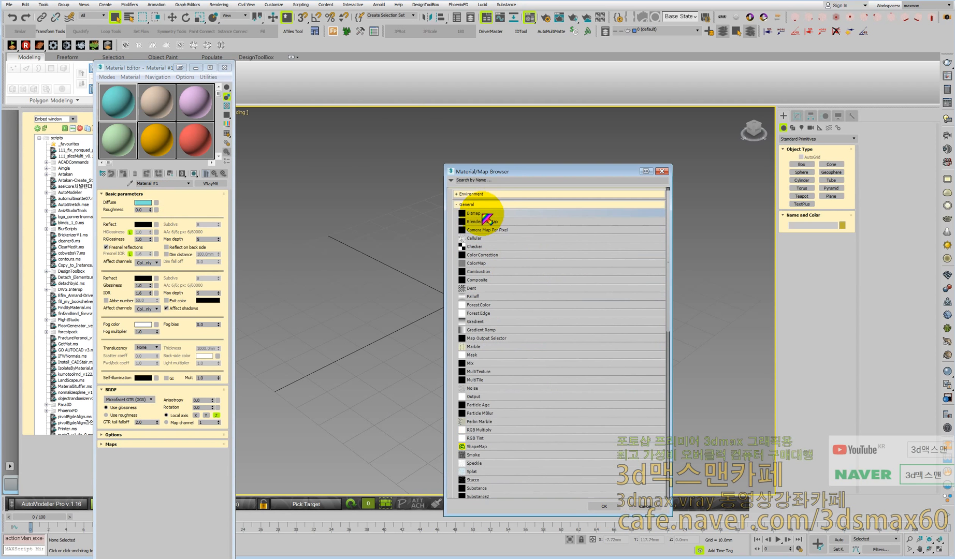
double_click(483, 213)
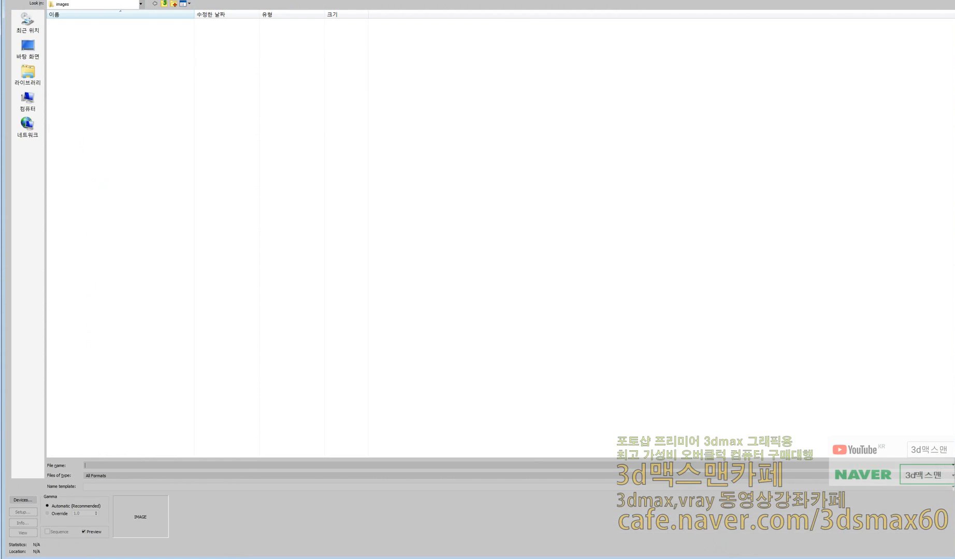
left_click(177, 1)
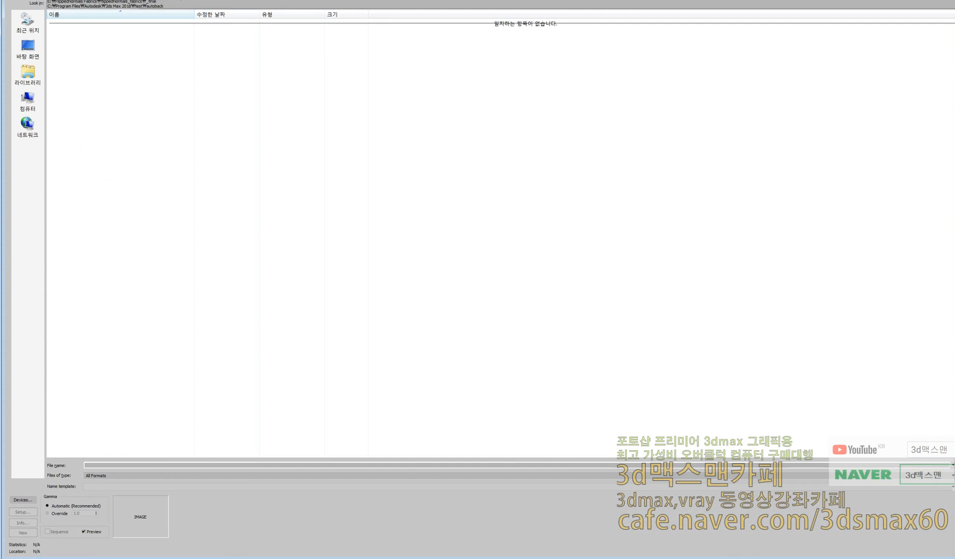
left_click(166, 2)
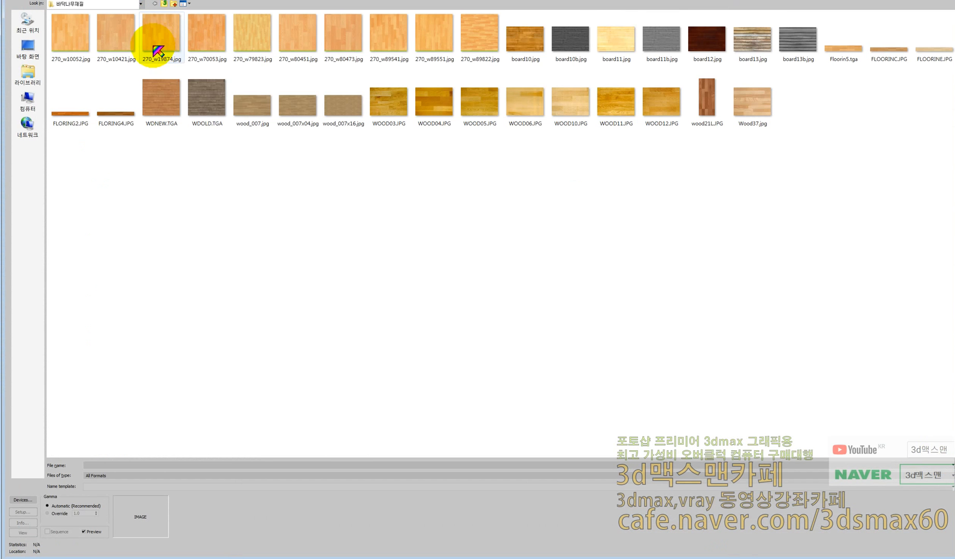
left_click(127, 35)
double_click(127, 35)
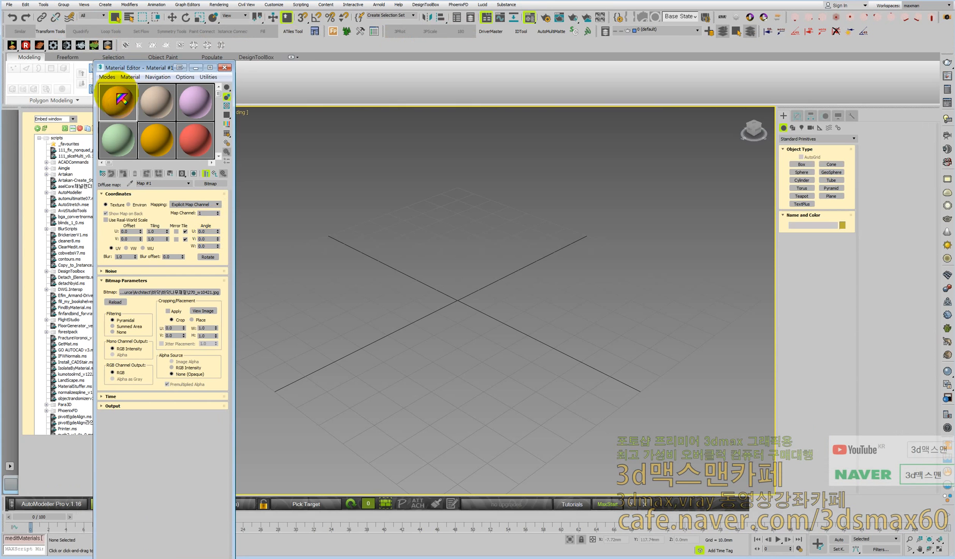
Step: Create a sphere of about 37.6 mm radius near the grid center, apply the wood material to it and show its texture in the viewport
left_click(801, 172)
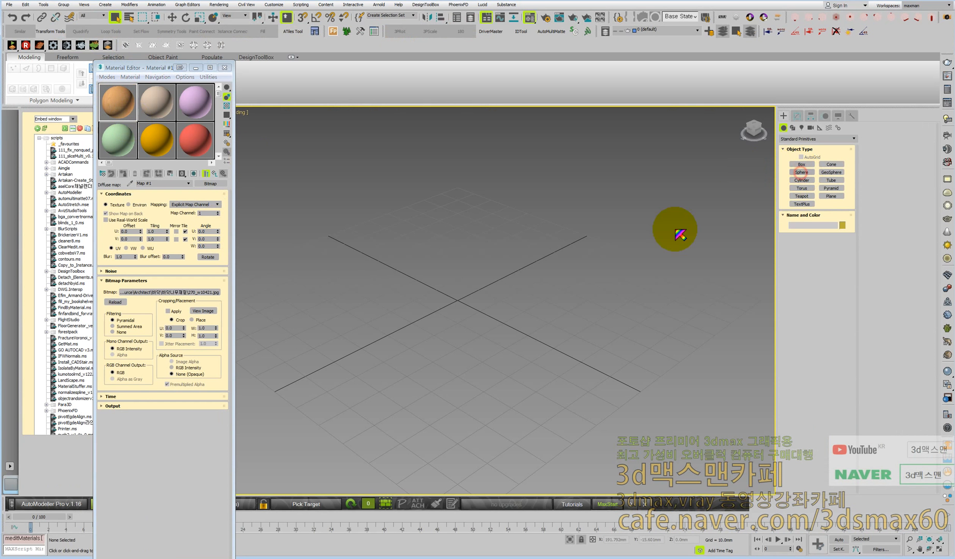
left_click_drag(441, 303, 556, 311)
left_click_drag(118, 99, 366, 309)
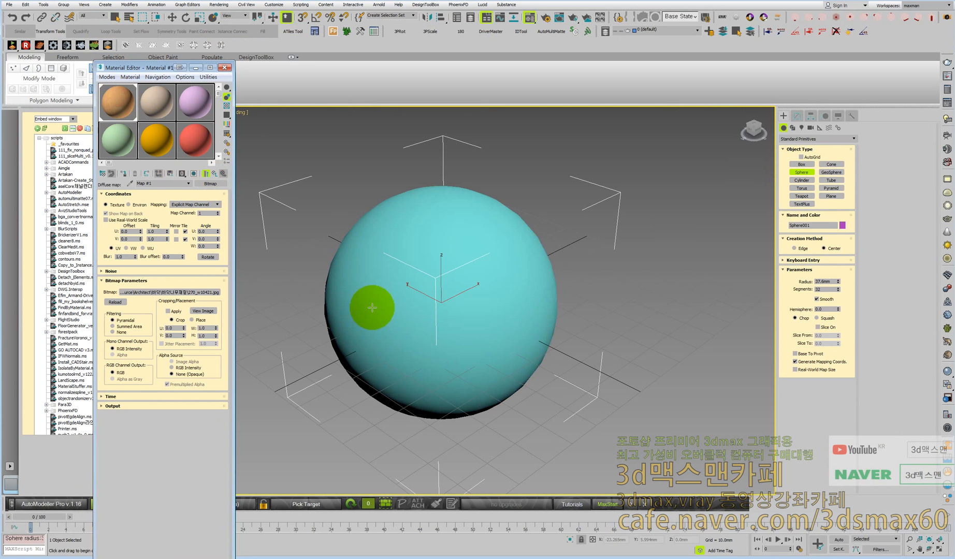
left_click(193, 174)
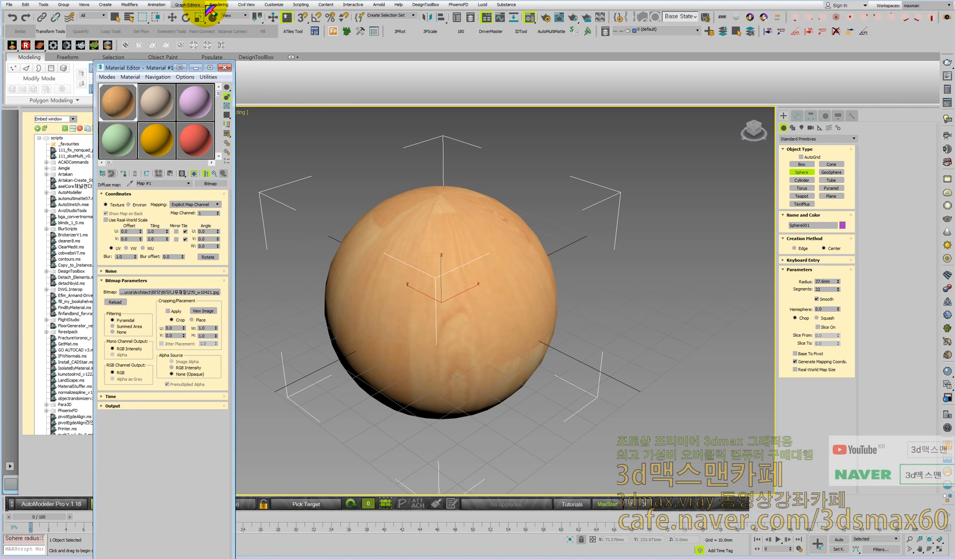
Step: Examine the General and Files preference settings, including scene undo levels and auto backup, and leave them without saving
left_click(274, 4)
left_click(276, 134)
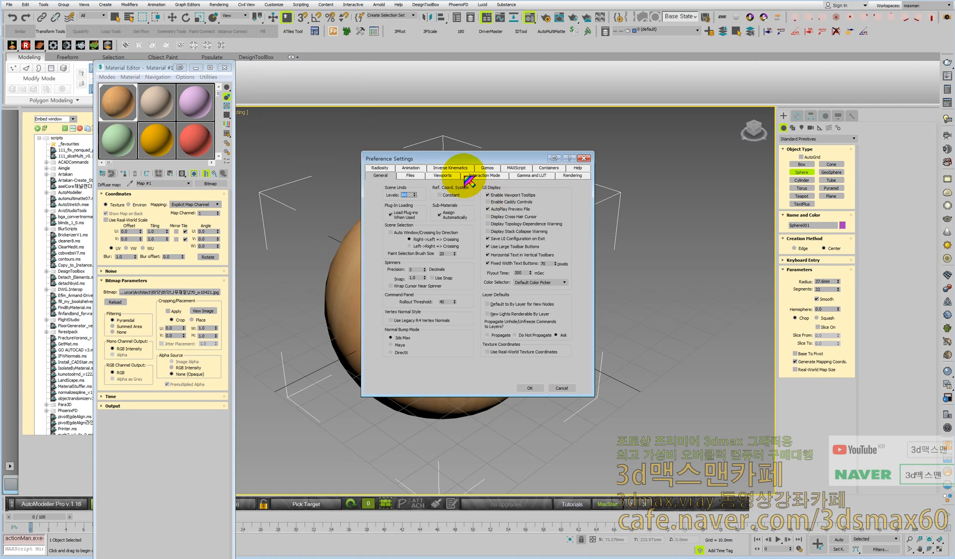
left_click_drag(460, 162, 245, 123)
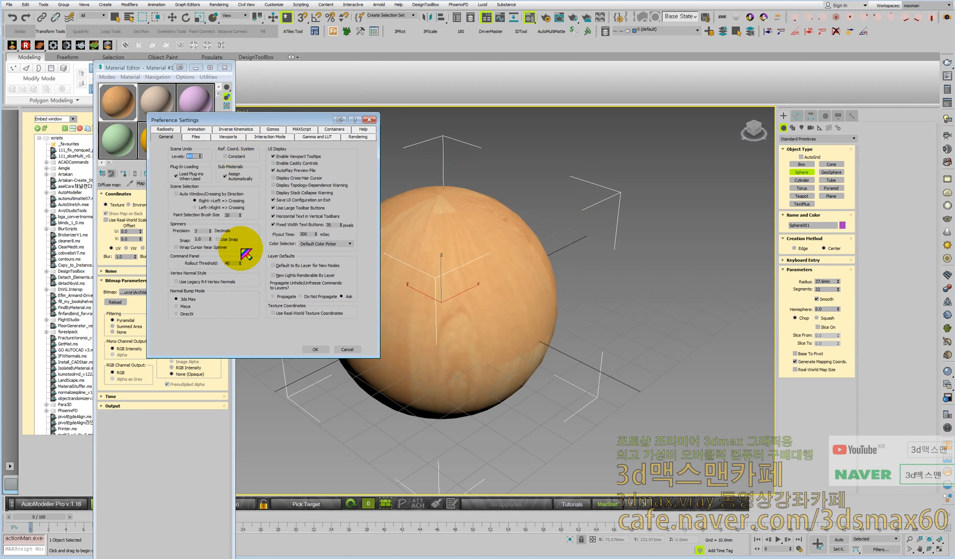
left_click(195, 138)
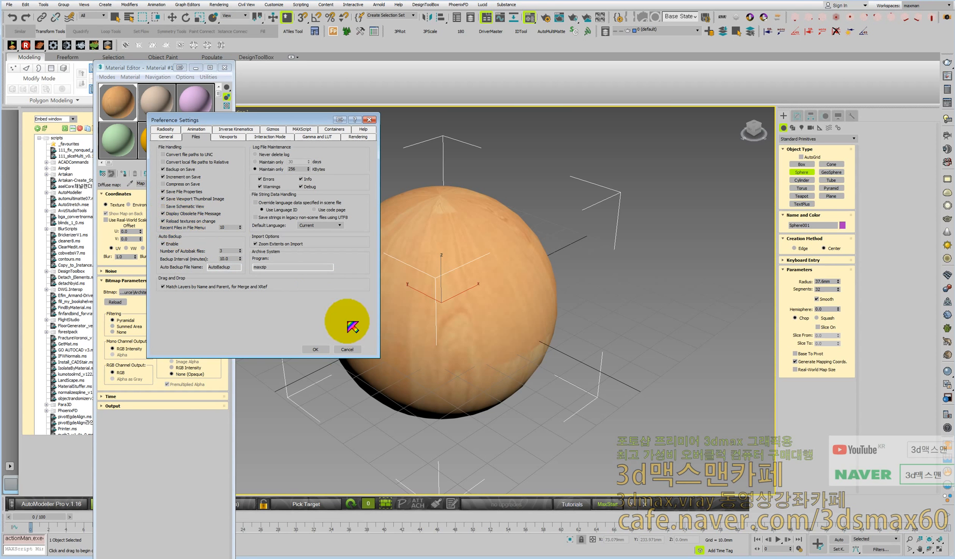
left_click(348, 350)
Step: Delete the wood-textured sphere and close the Material Editor
key("Delete")
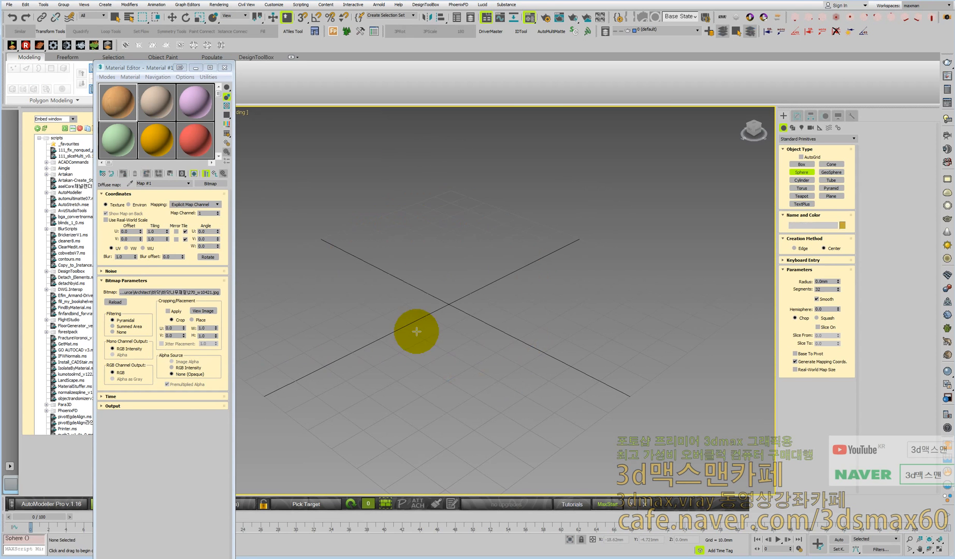
left_click(224, 67)
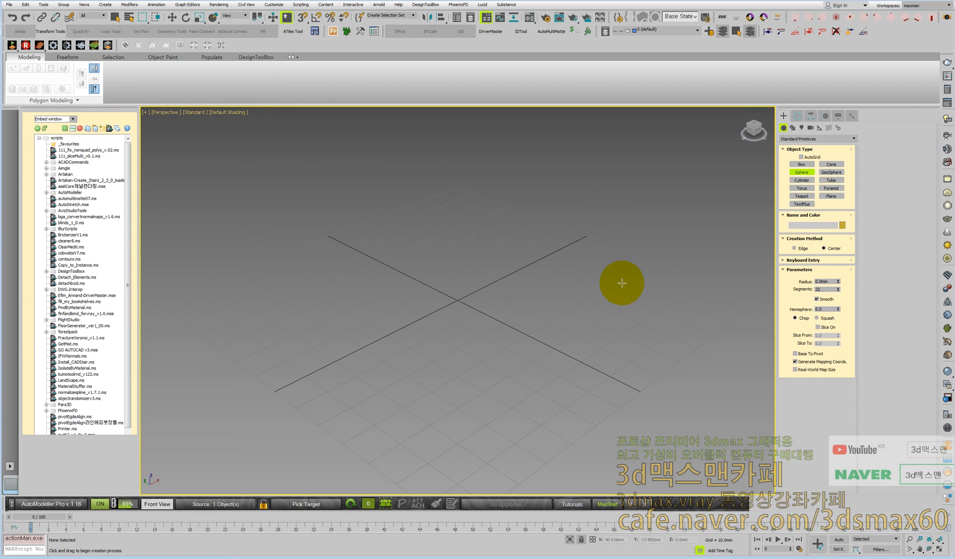
Step: Create a tall box near the grid center, about 28 mm long, 29 mm wide and 80 mm high
left_click(801, 164)
left_click_drag(482, 312, 484, 388)
left_click(484, 388)
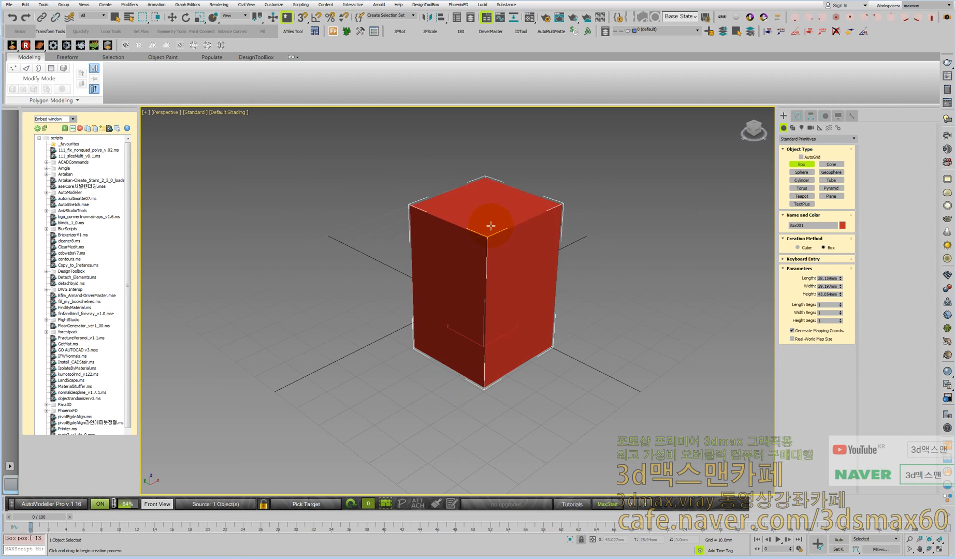
left_click(533, 260)
scroll(503, 313, "down", 3)
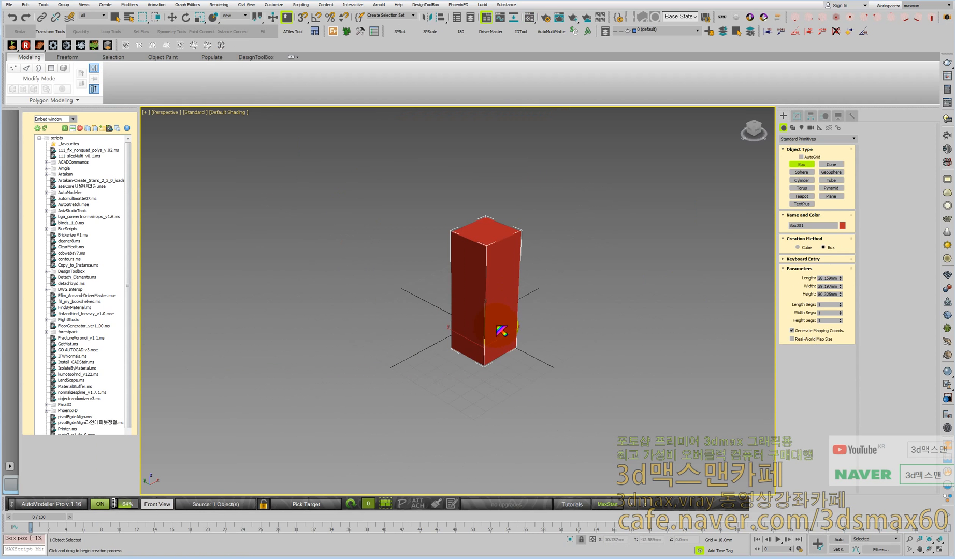
Step: Rotate the box about 41 degrees around its Y axis so that it leans over
key("e")
left_click_drag(474, 325, 503, 309)
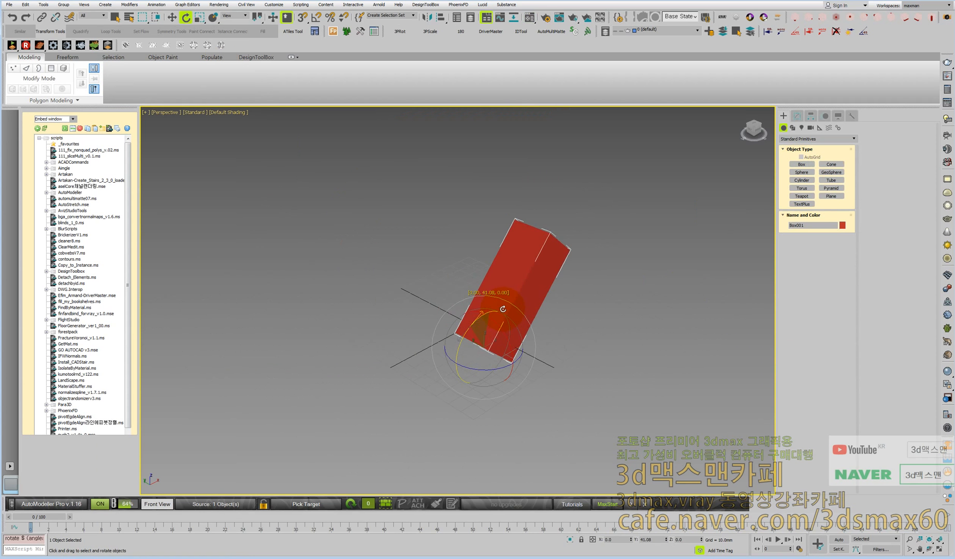
middle_click_drag(531, 340, 479, 320, "alt")
Step: Set the reference coordinate system to Local for both the Move and Scale tools
key("w")
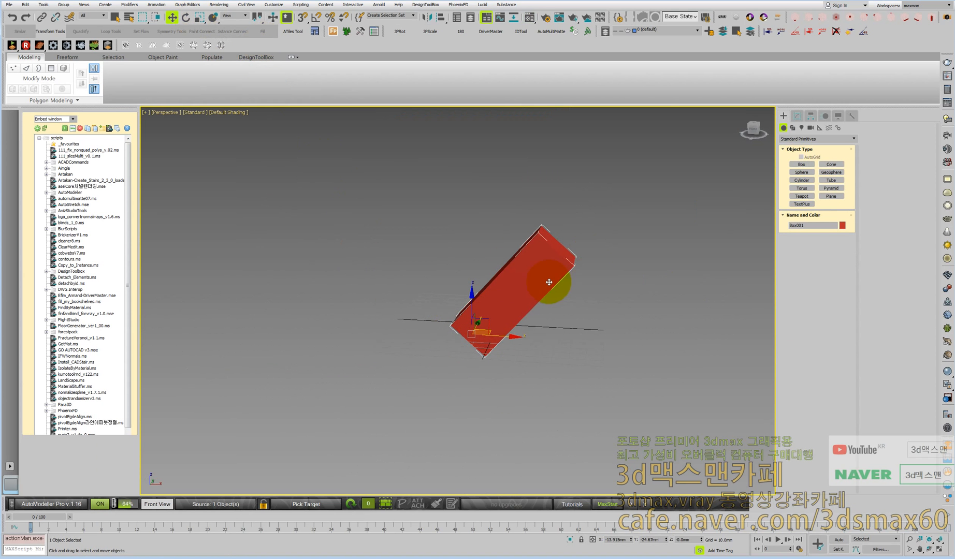
left_click(236, 16)
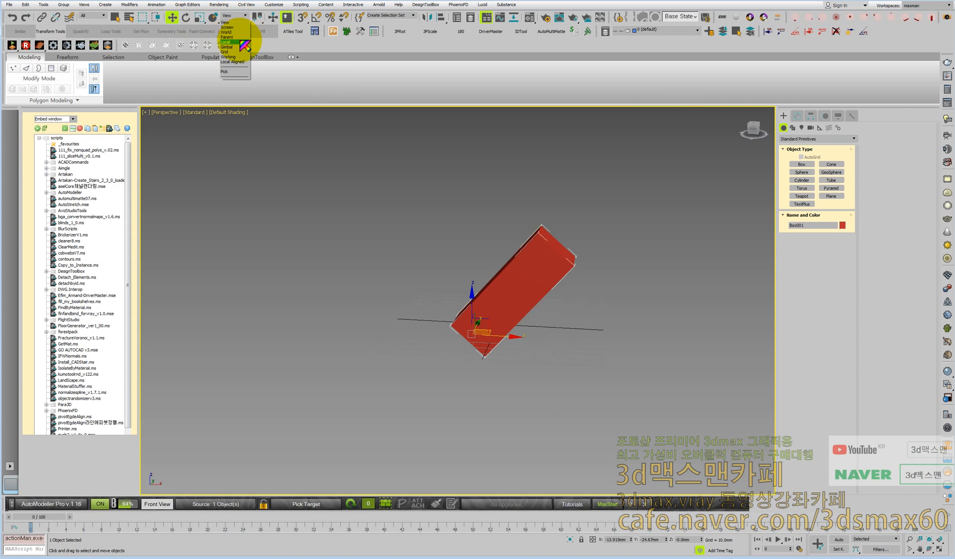
left_click(240, 42)
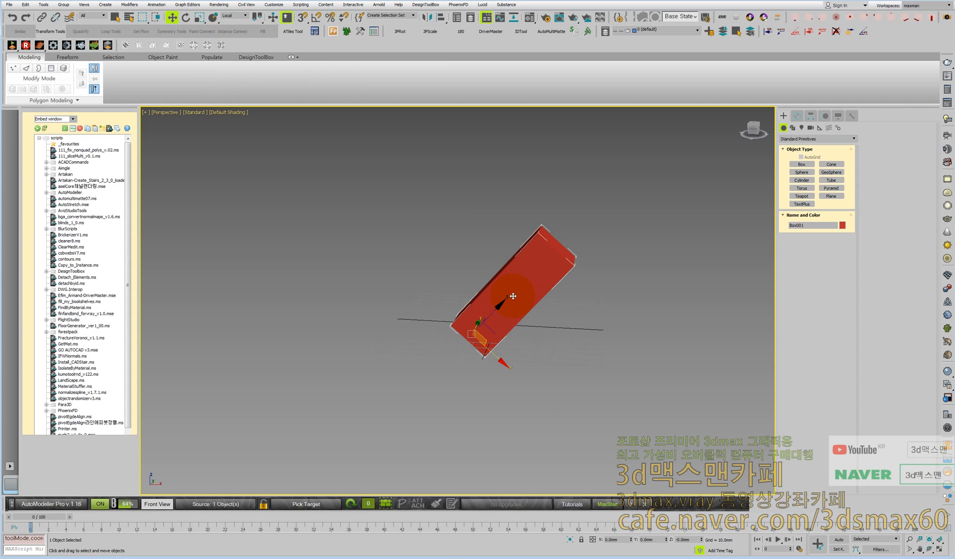
key("r")
left_click(233, 15)
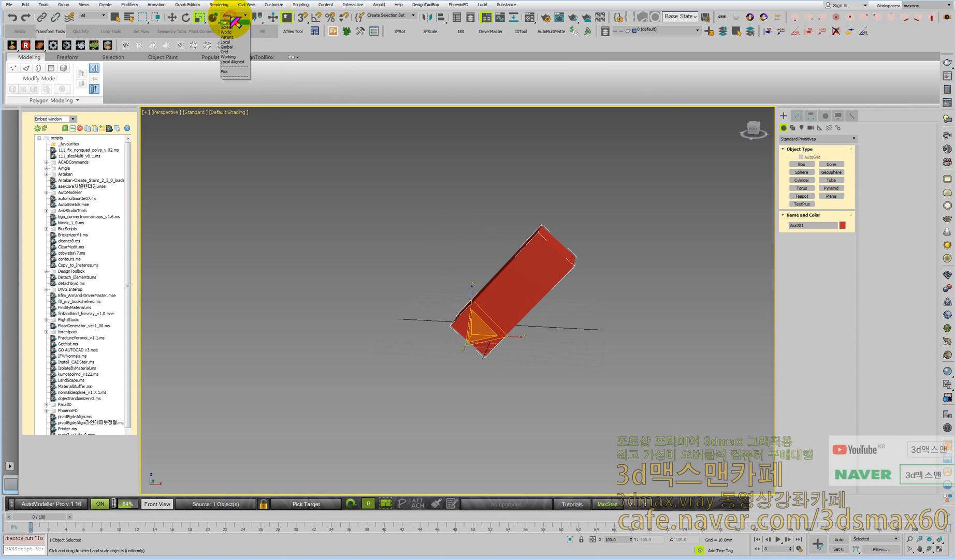
left_click(231, 41)
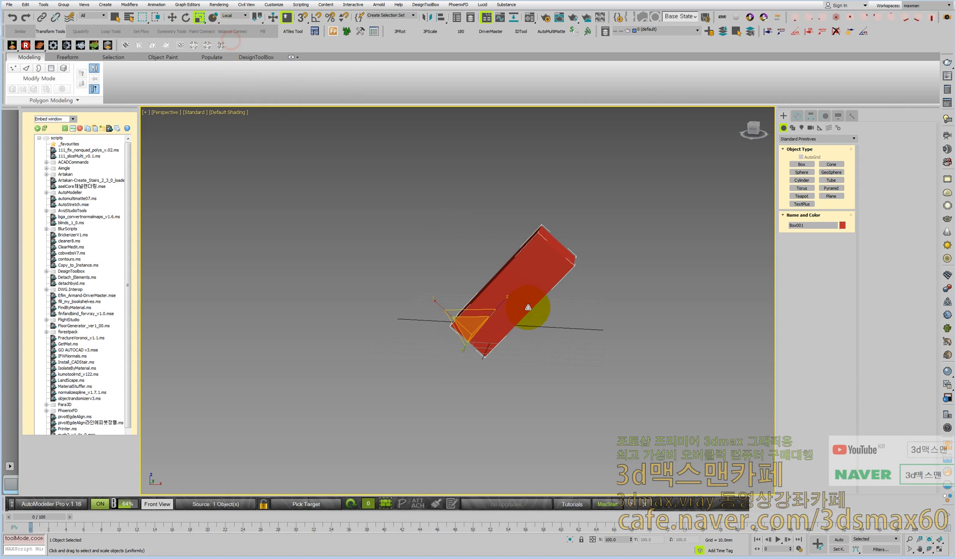
Step: Scale the tilted box non-uniformly along its local Z axis to more than twice its length
left_click_drag(497, 303, 561, 264)
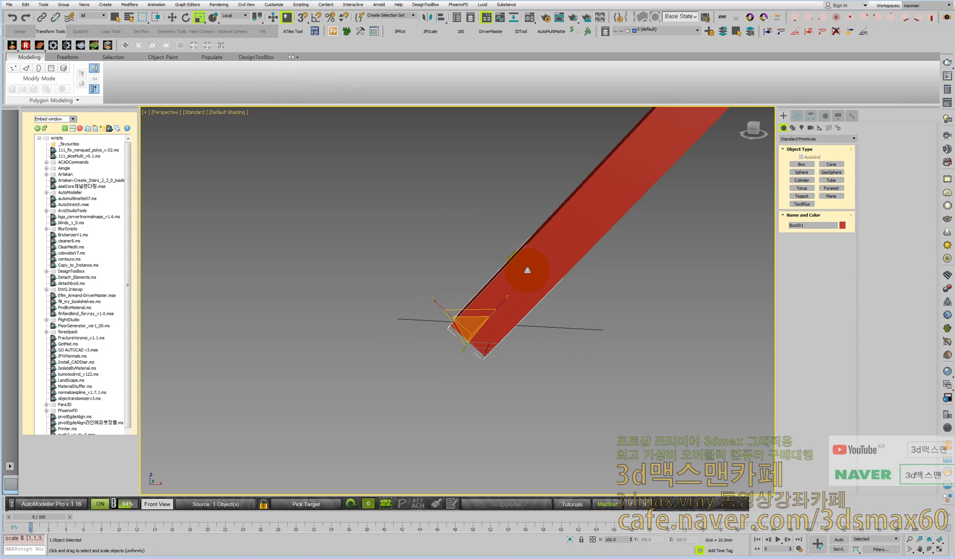
key("ctrl+z")
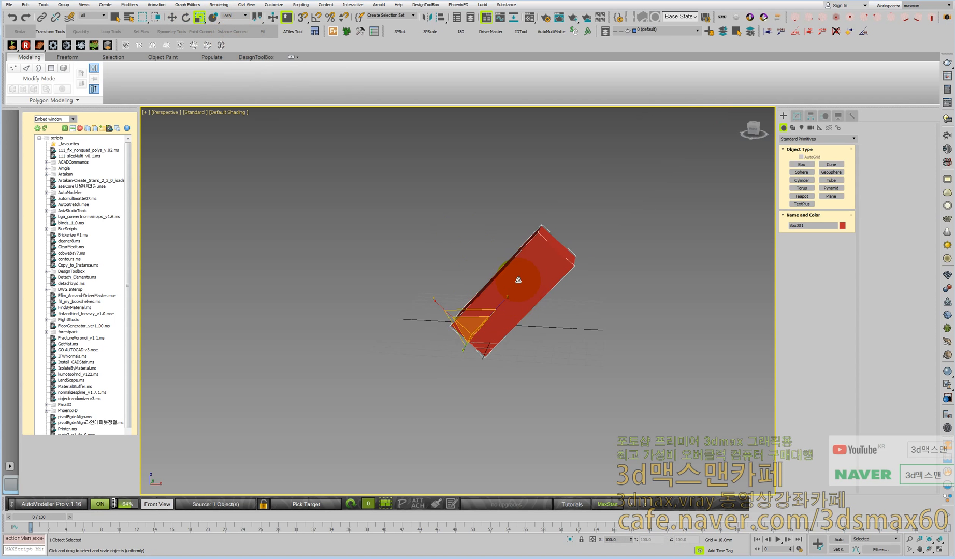
middle_click_drag(518, 278, 426, 271)
scroll(421, 277, "up", 2)
scroll(420, 277, "down", 3)
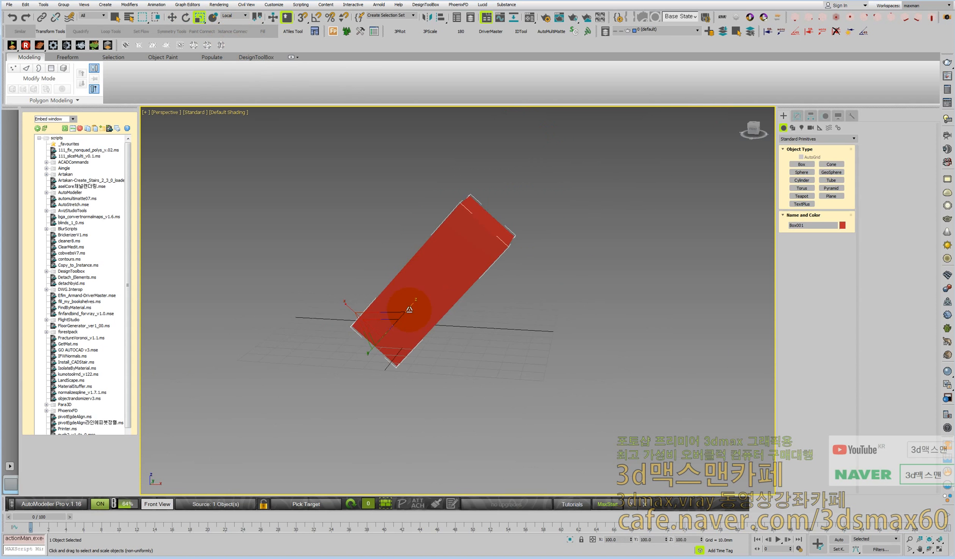
left_click_drag(412, 308, 436, 286)
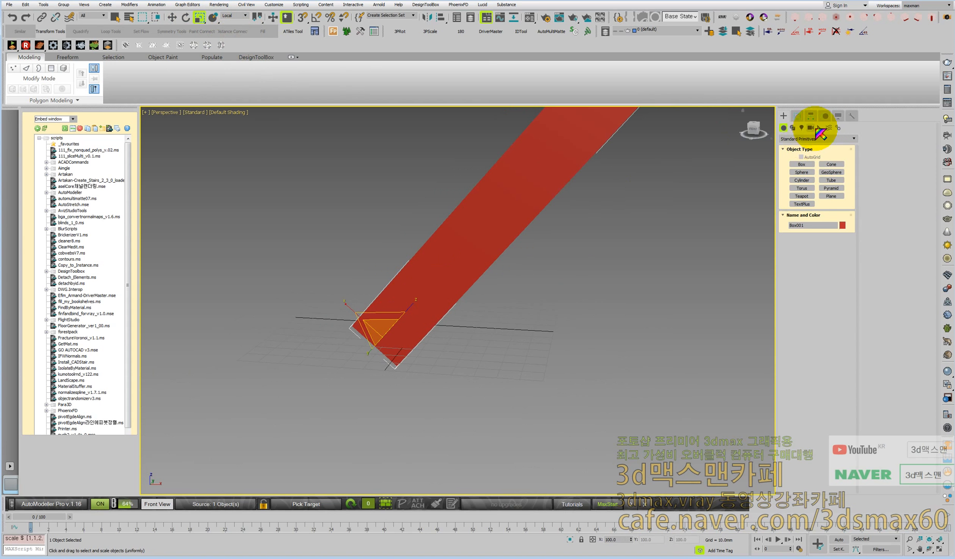
Step: Apply the Reset XForm utility to the stretched box
left_click(851, 115)
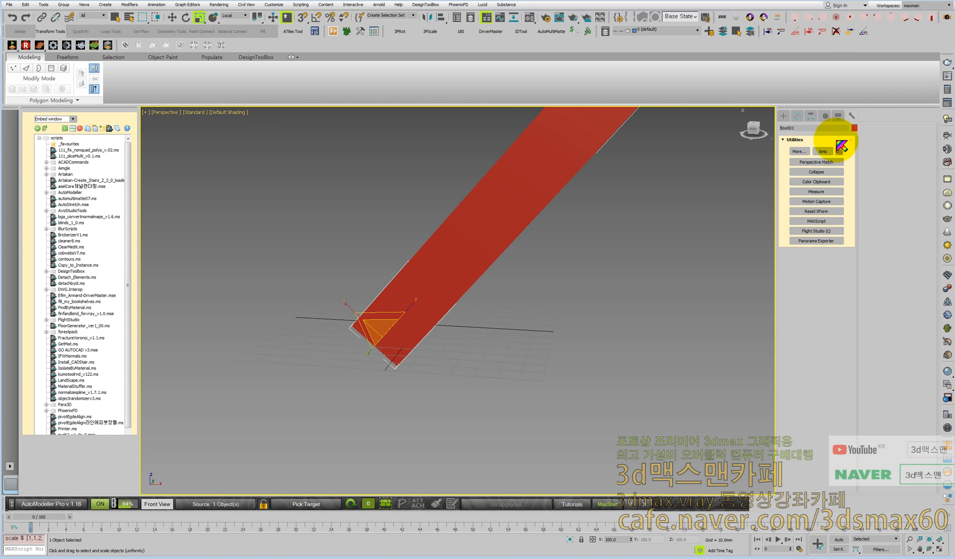
left_click(816, 211)
left_click(817, 268)
Step: Convert the stretched box to an Editable Poly and undo the conversion
middle_click_drag(596, 257, 531, 375)
right_click(463, 347)
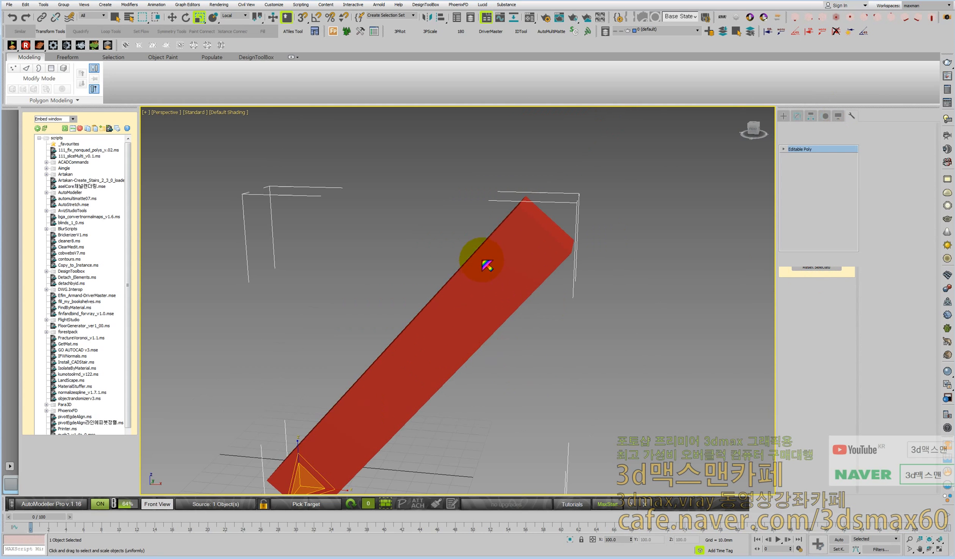
scroll(484, 271, "down", 6)
scroll(481, 271, "up", 4)
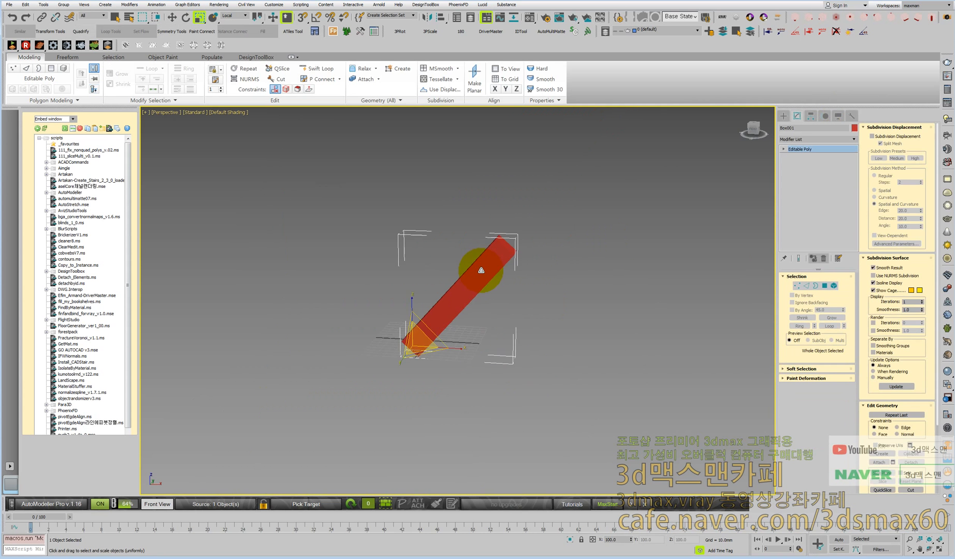
key("ctrl+z")
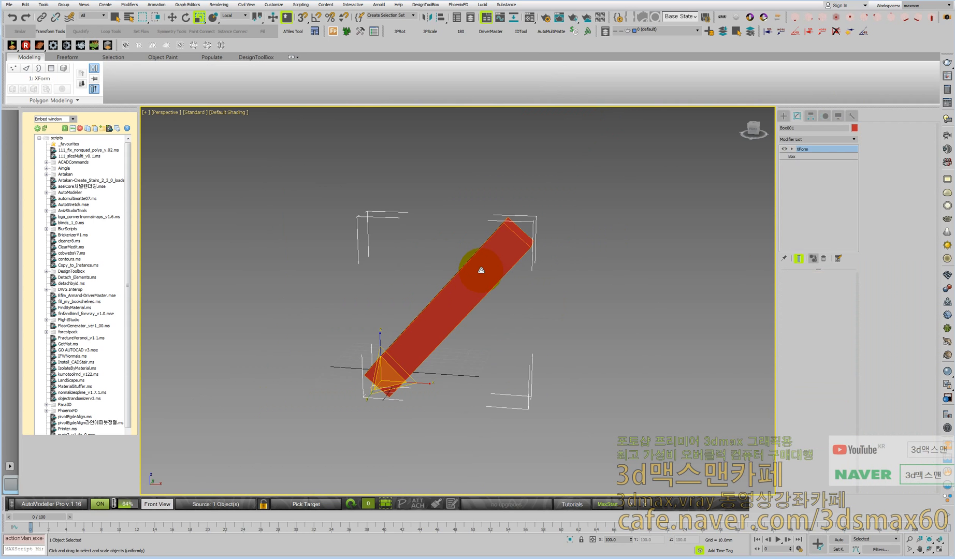
Step: Delete the stretched box and create a new tall box near the centre of the grid
key("Delete")
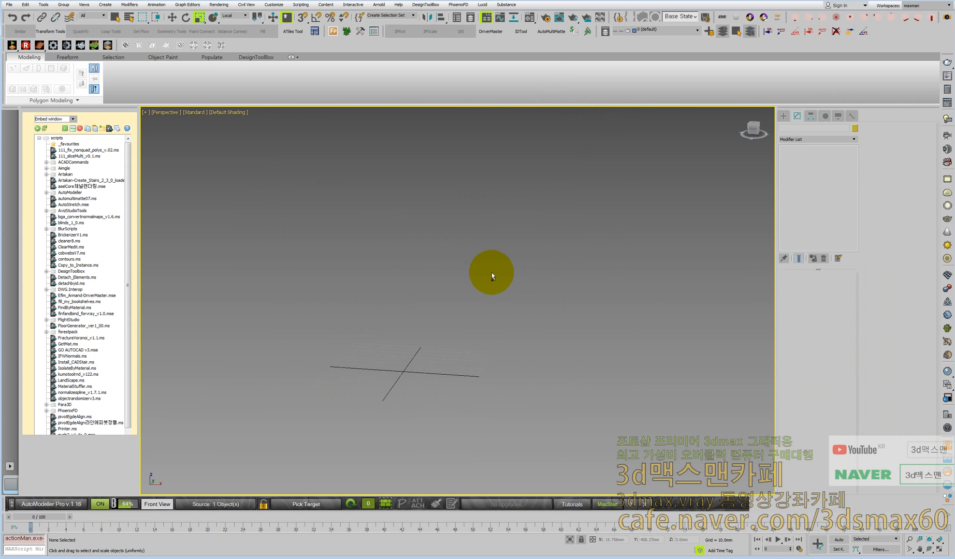
key("z")
left_click(785, 116)
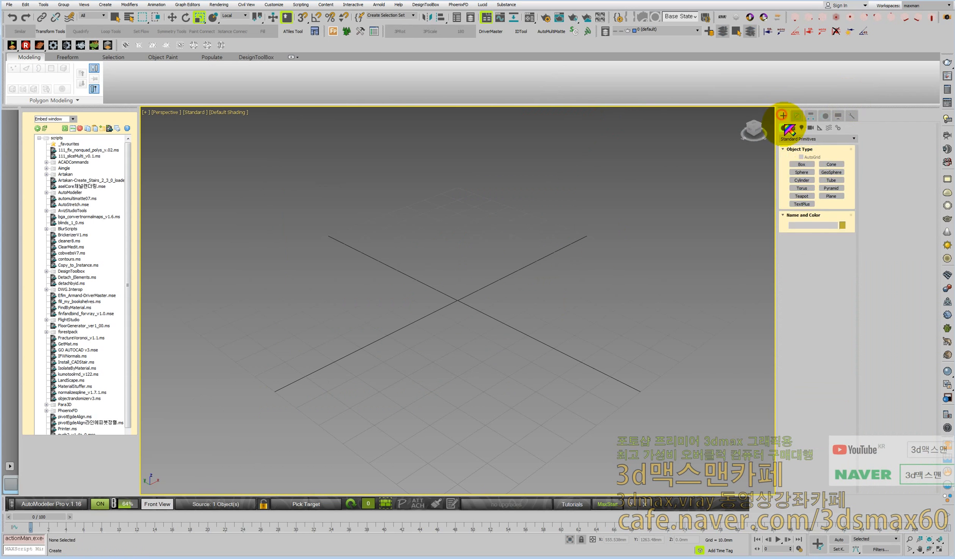
left_click(801, 165)
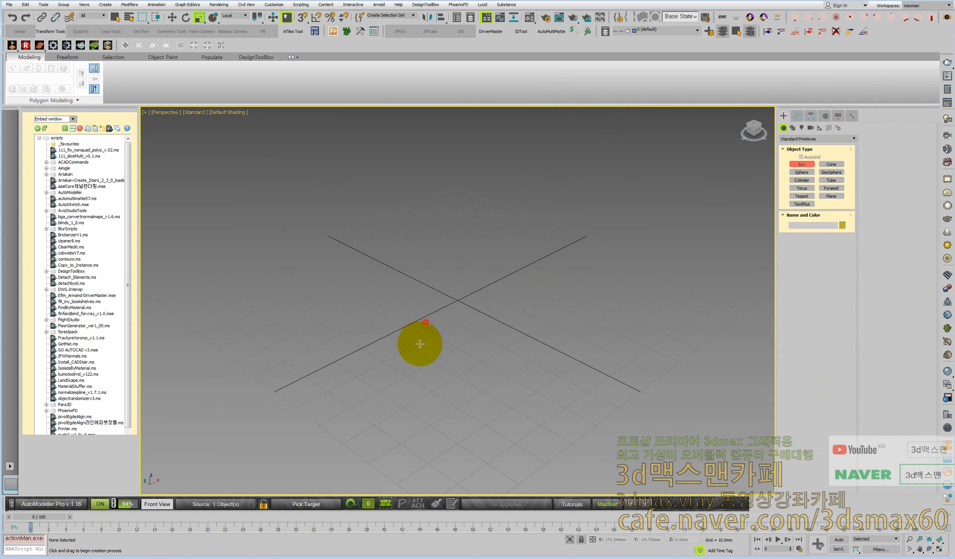
left_click_drag(418, 342, 413, 369)
left_click(407, 176)
Step: Tilt the new box about 45 degrees around the Y axis and set the Move tool's reference coordinate system to Local
key("e")
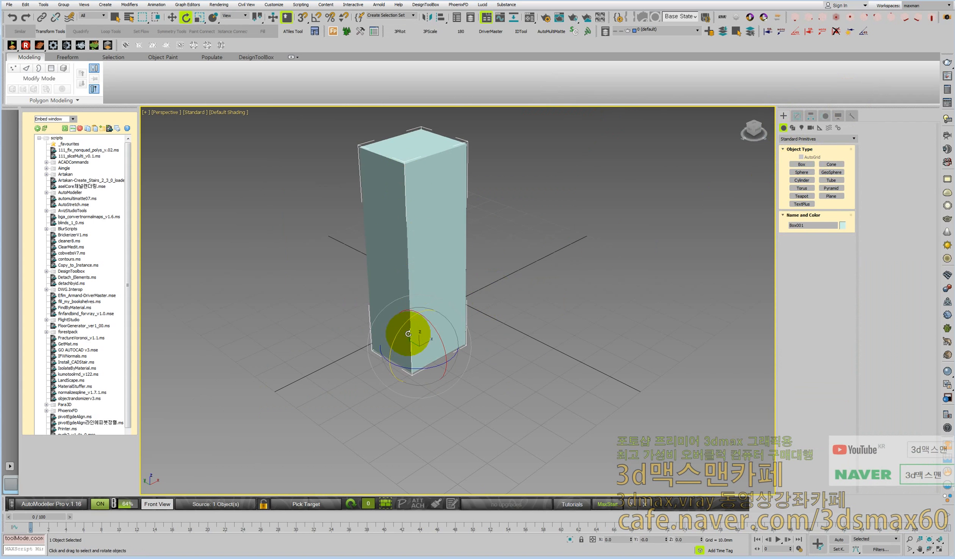
left_click_drag(398, 334, 419, 320)
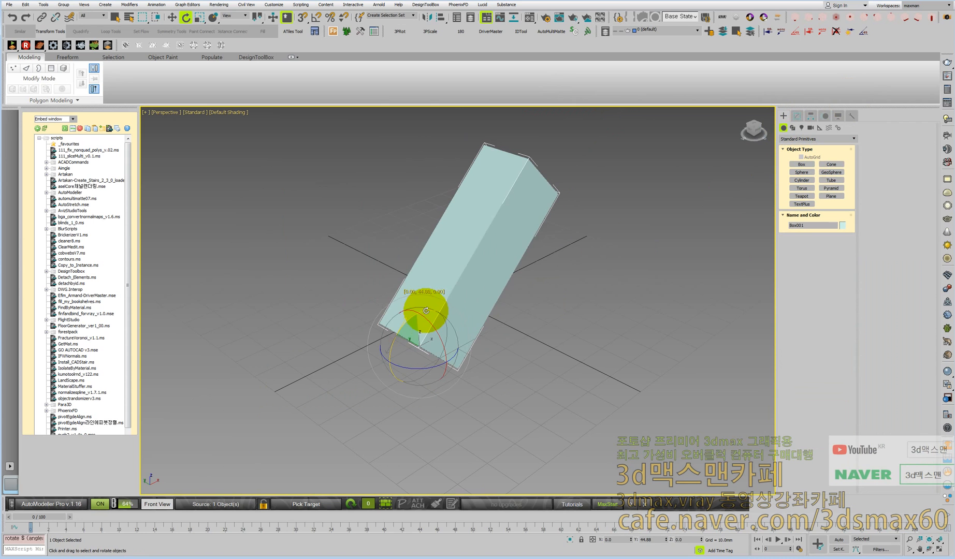
right_click(464, 282)
left_click(471, 287)
left_click(233, 15)
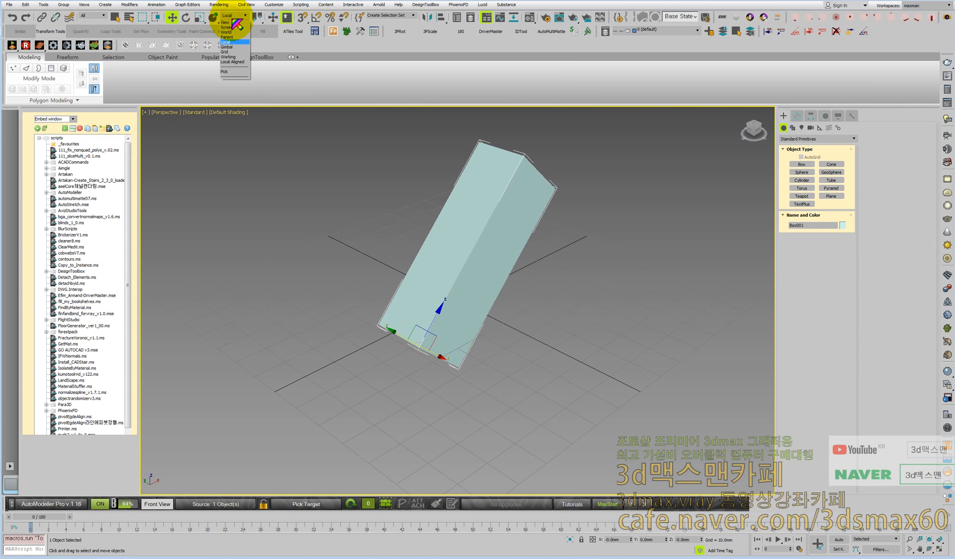
left_click(230, 42)
middle_click_drag(540, 250, 417, 260)
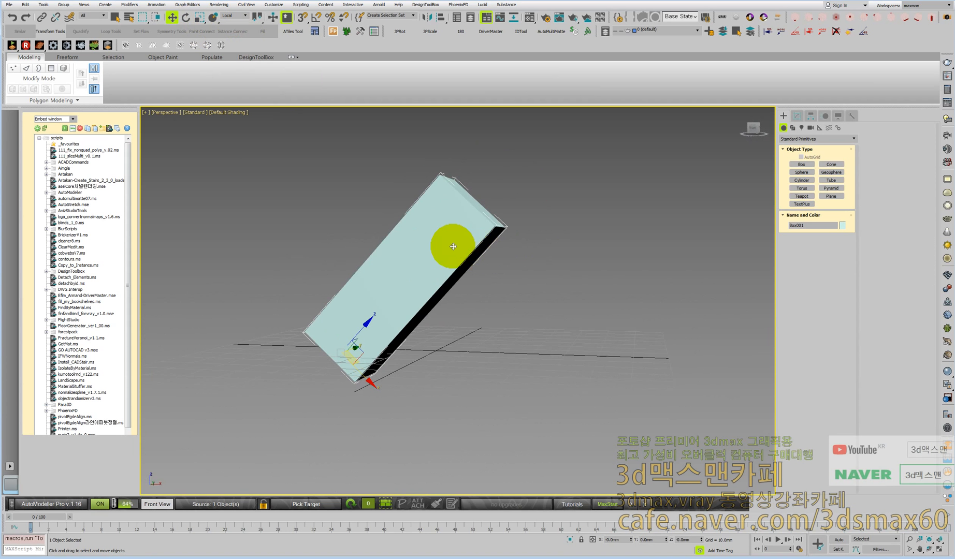
middle_click_drag(467, 258, 499, 270, "alt")
Step: Convert the tilted box to an Editable Poly and select the four vertices at its upper end
right_click(445, 258)
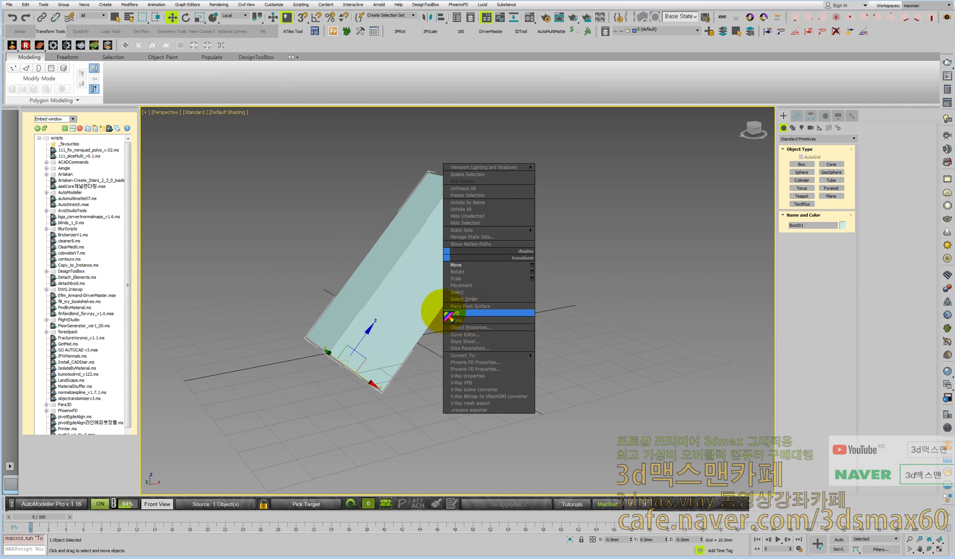
left_click(405, 306)
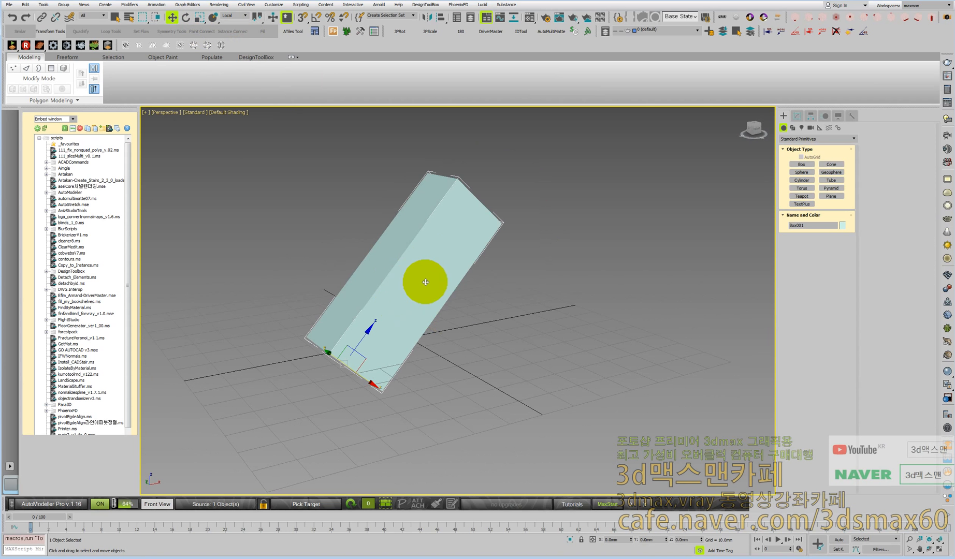
middle_click_drag(420, 279, 394, 278, "alt")
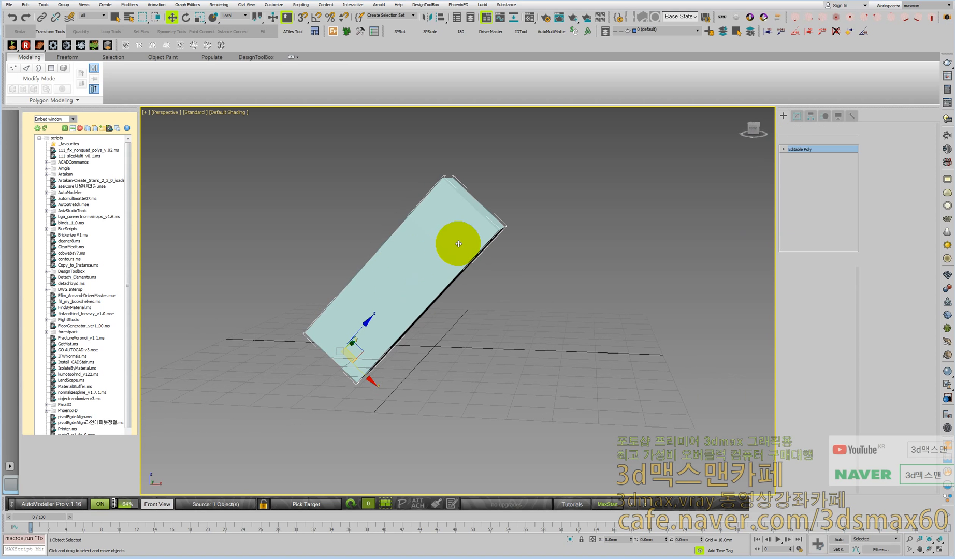
left_click(792, 155)
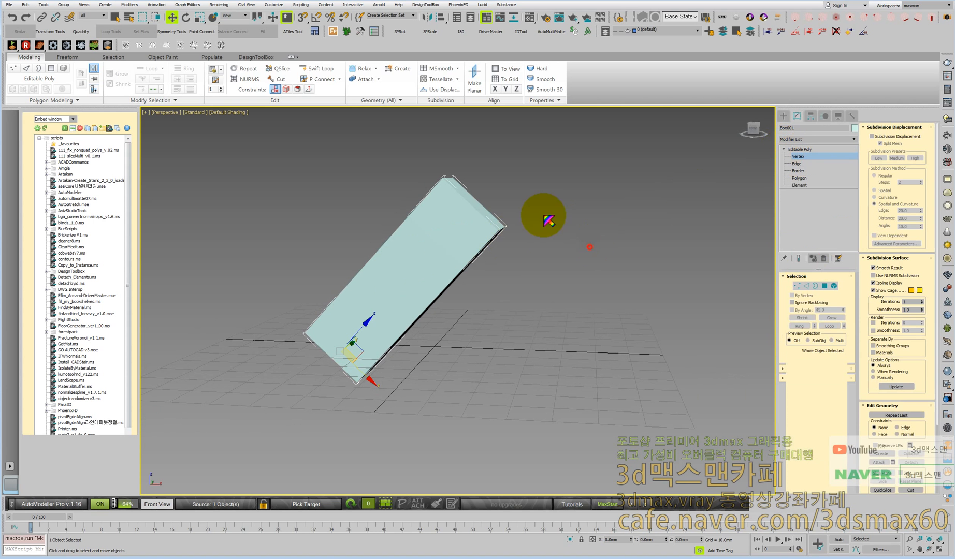
left_click_drag(441, 161, 526, 254)
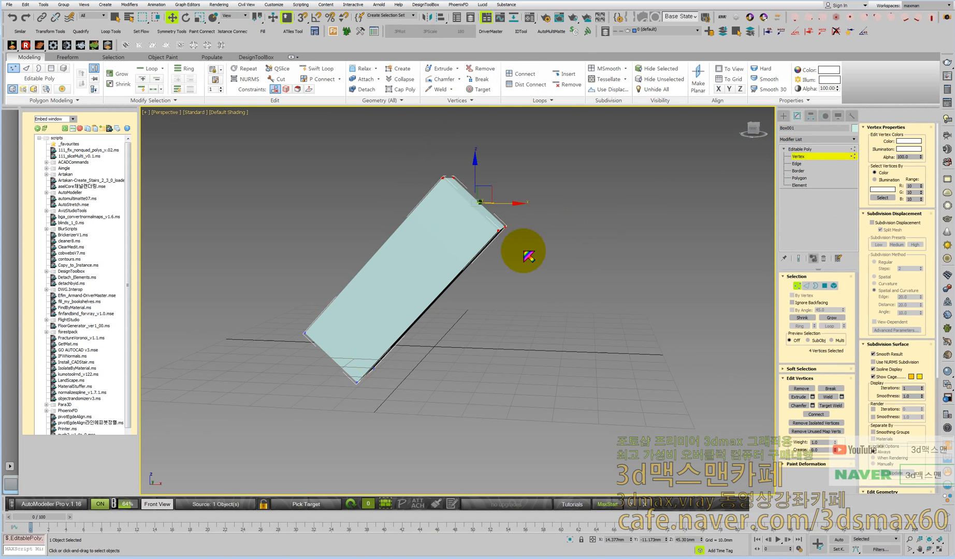
Step: Set the reference coordinate system to Local for moving the four selected vertices
left_click(233, 16)
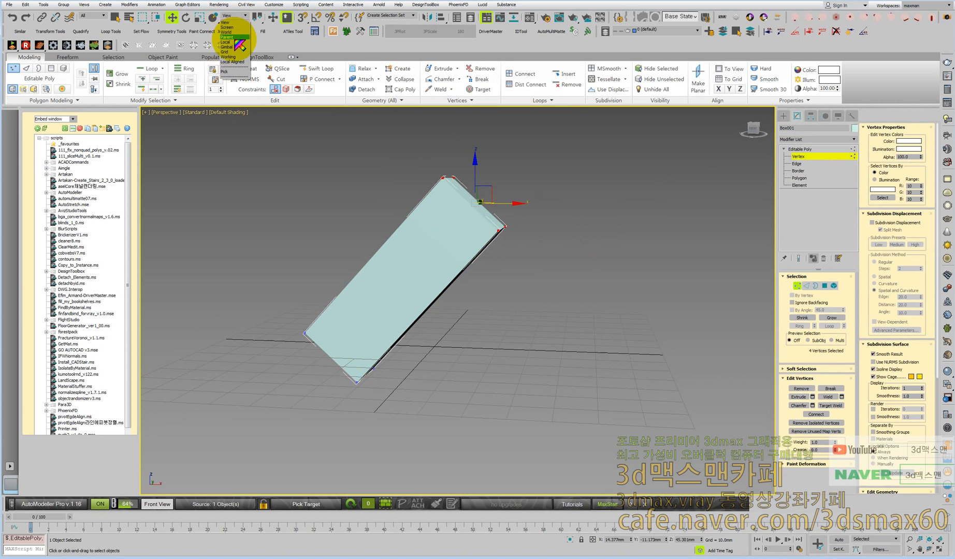
left_click(230, 45)
left_click_drag(448, 180, 385, 182)
right_click(386, 182)
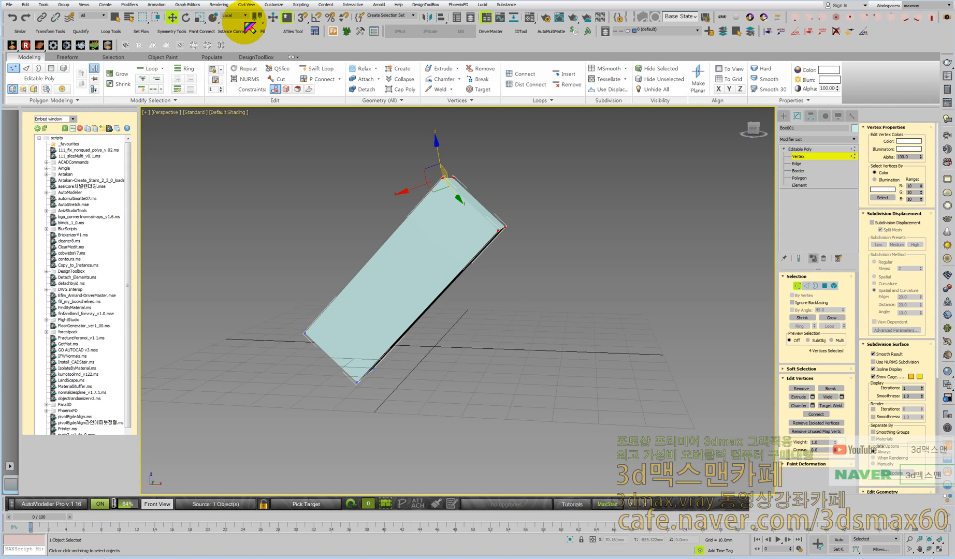
middle_click_drag(445, 196, 425, 225)
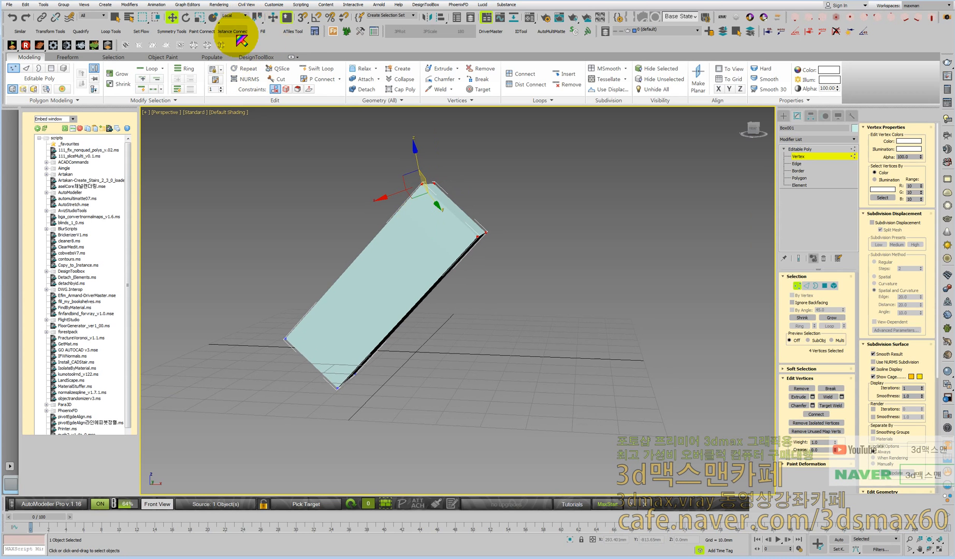
left_click_drag(395, 170, 505, 269)
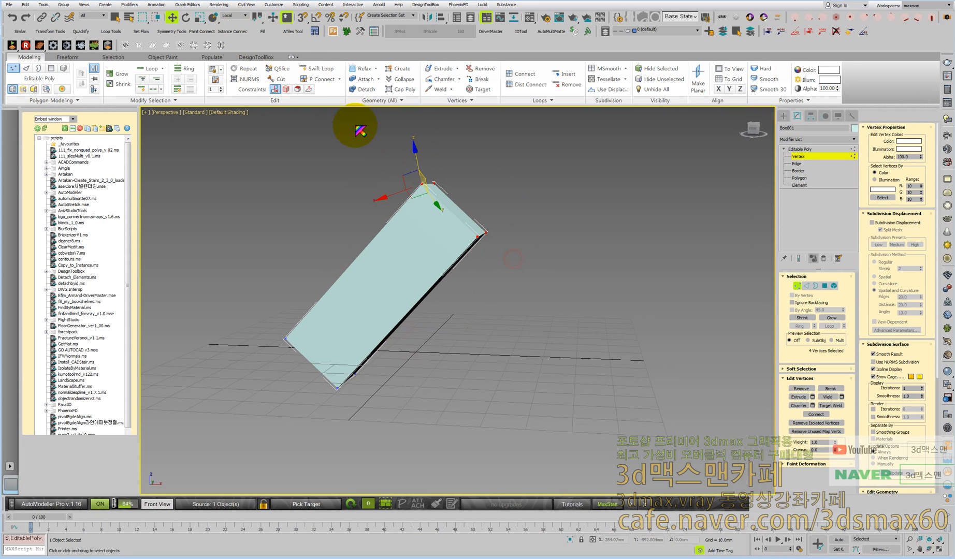
Step: Set the reference coordinate system to Parent and move the four vertices along the box's length, shortening it to about half
left_click(234, 15)
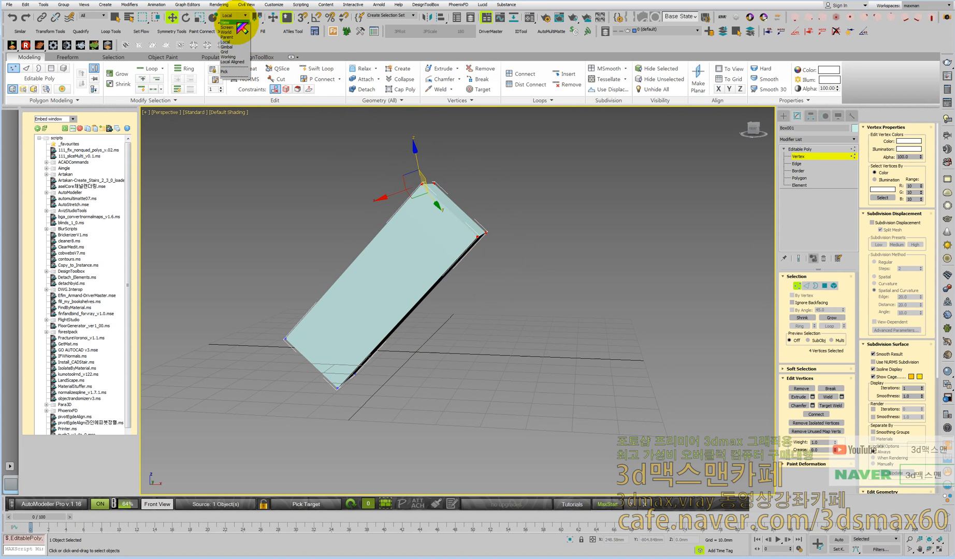
left_click(228, 37)
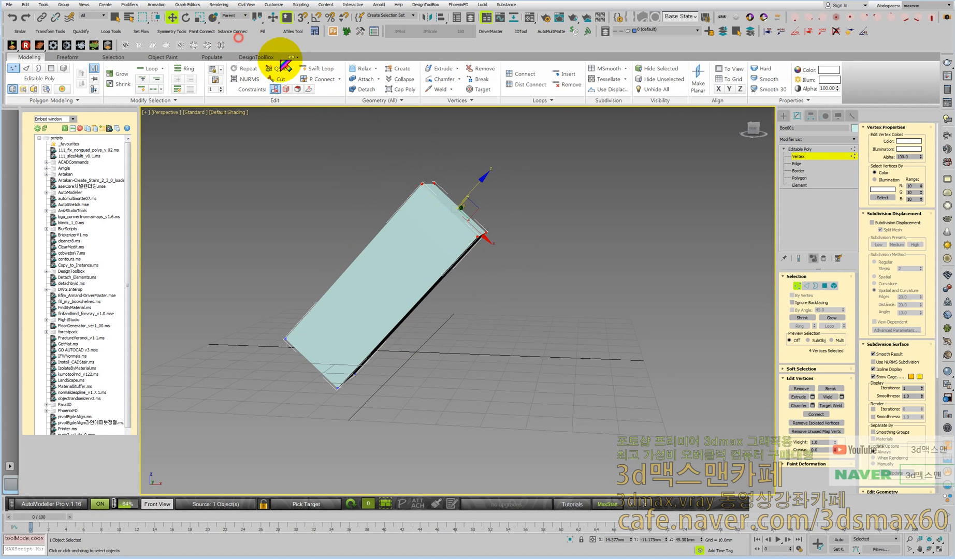
left_click_drag(473, 187, 391, 240)
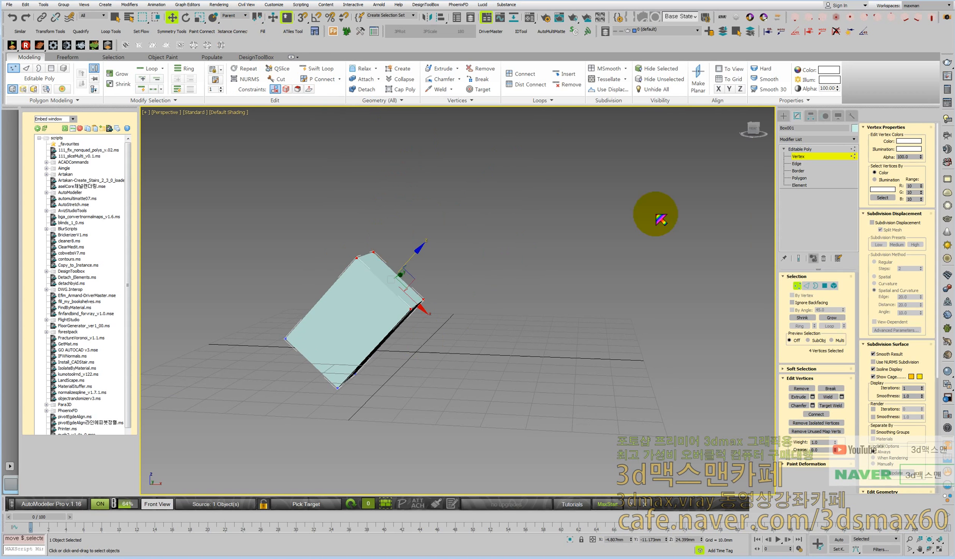
Step: Switch between the Vertex and object levels to compare the move gizmo's axes, finishing at object level
left_click(809, 156)
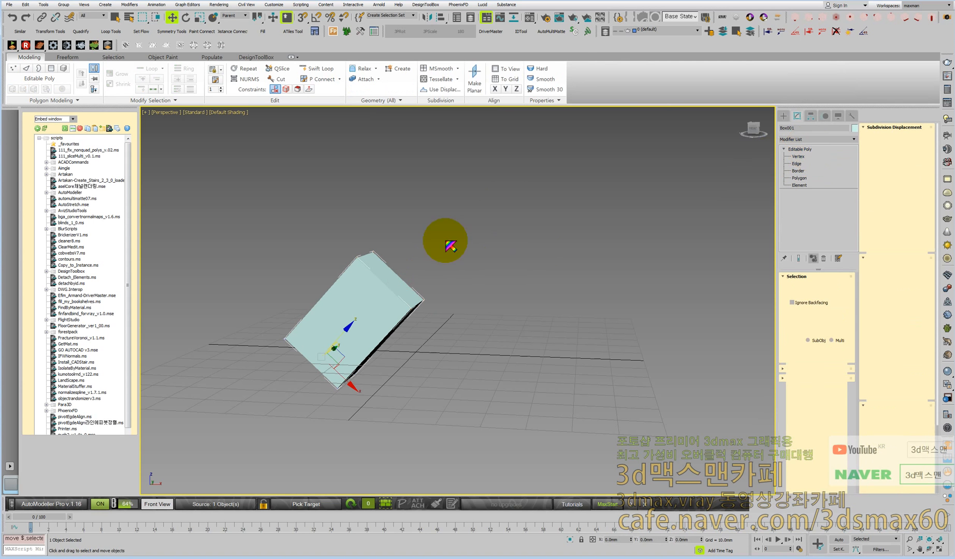
key("1")
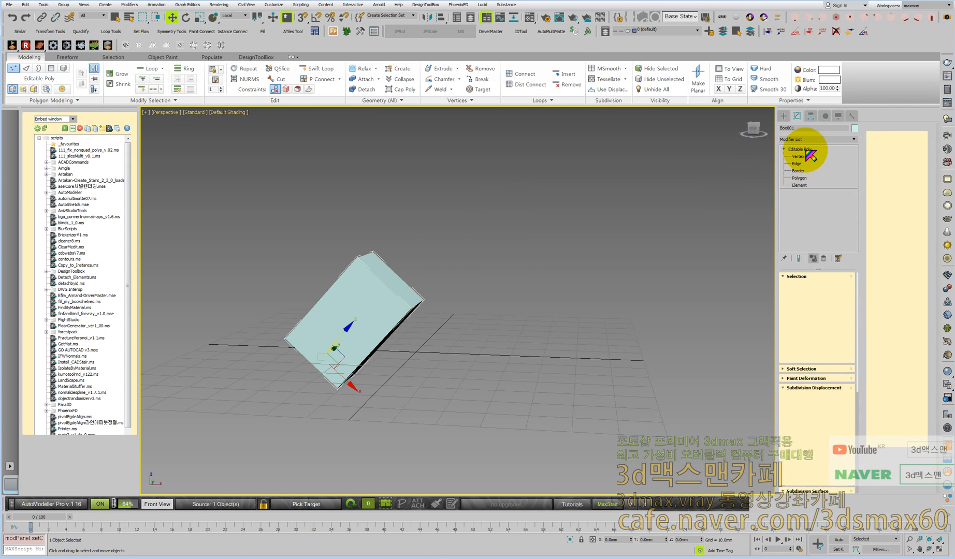
left_click(806, 155)
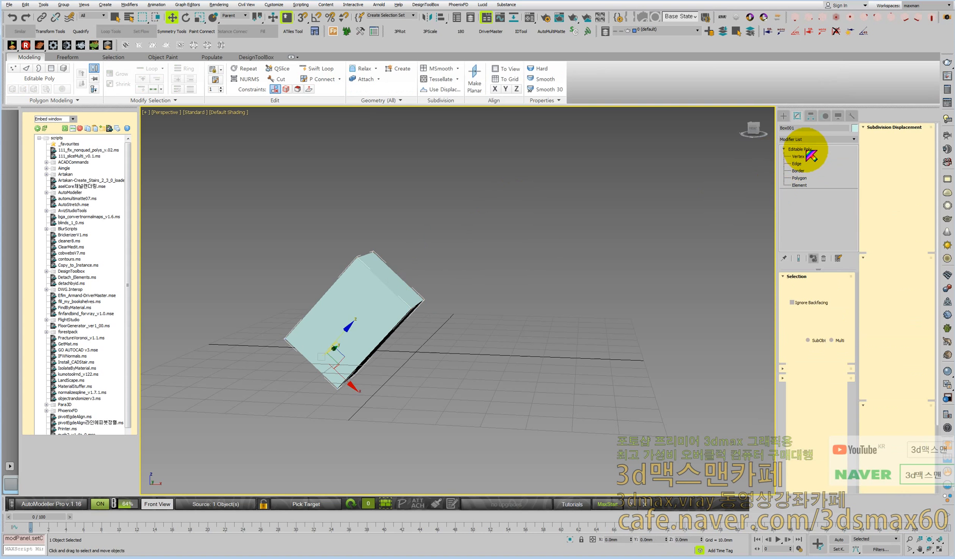
key("1")
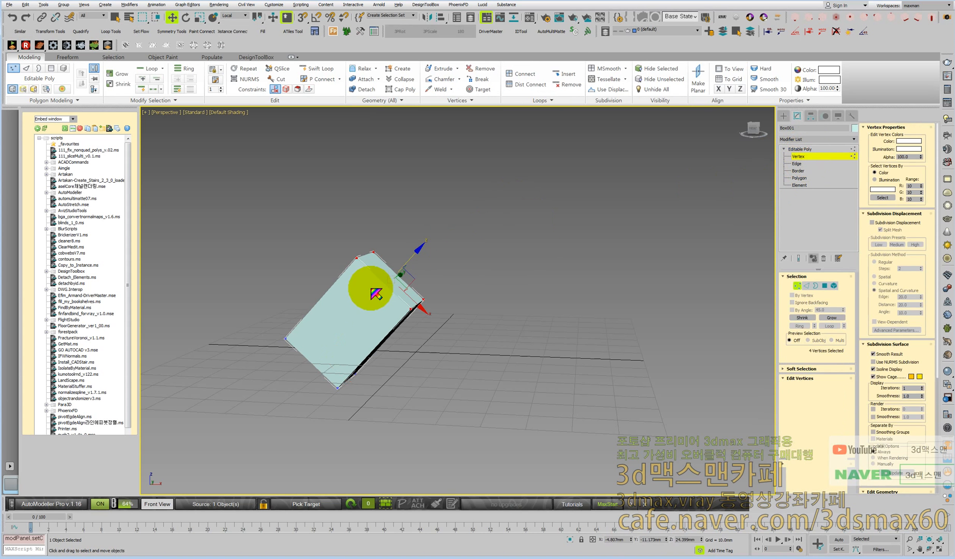
key("1")
mouse_move(393, 295)
middle_mouse_down("alt")
mouse_move(326, 271)
mouse_move(373, 271)
mouse_move(388, 290)
middle_mouse_up("alt")
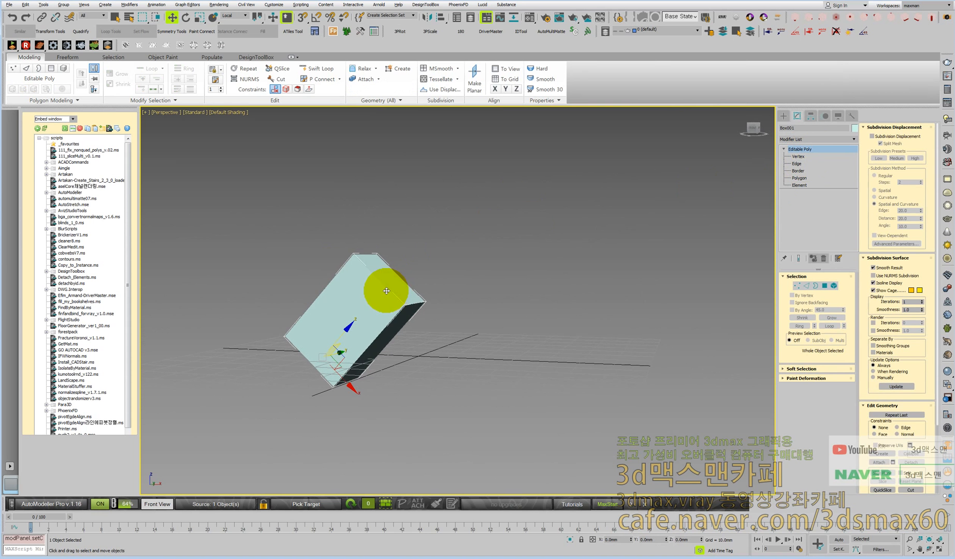
Step: Start a new empty scene and maximise the Perspective viewport
key("ctrl+n")
left_click(454, 299)
left_click(465, 284)
left_click(454, 293)
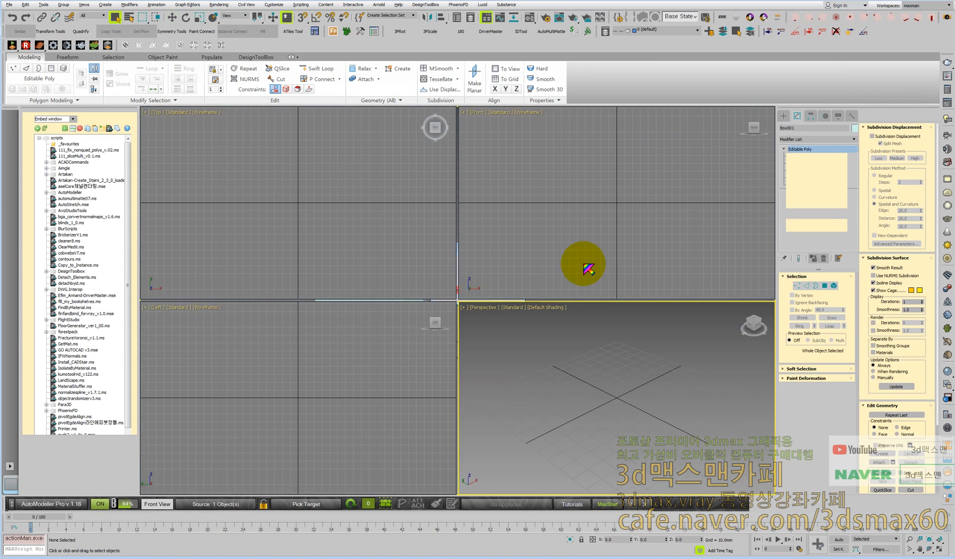
key("alt+w")
Step: Create a sphere of about 48 mm radius with edged faces displayed and reduce its segments to 17
left_click(801, 172)
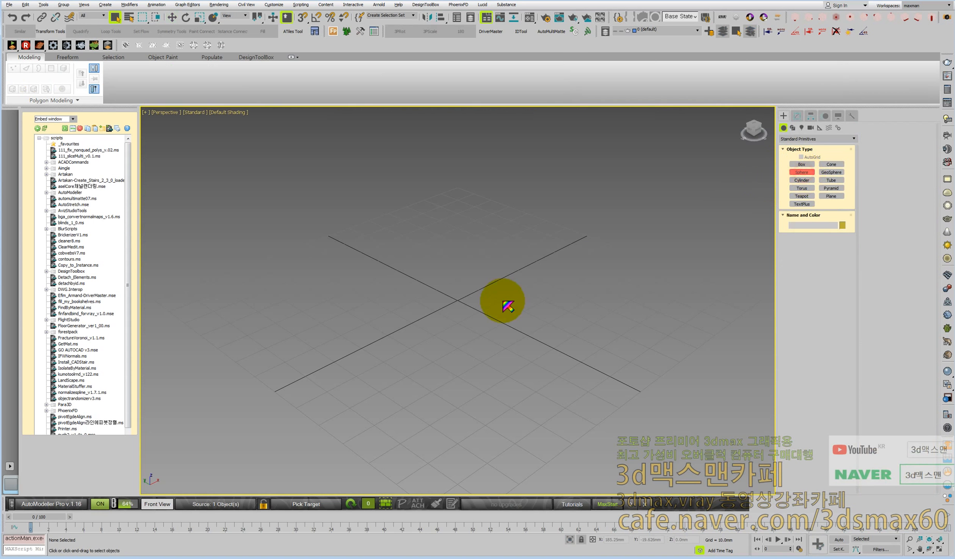
left_click_drag(474, 277, 533, 330)
key("F4")
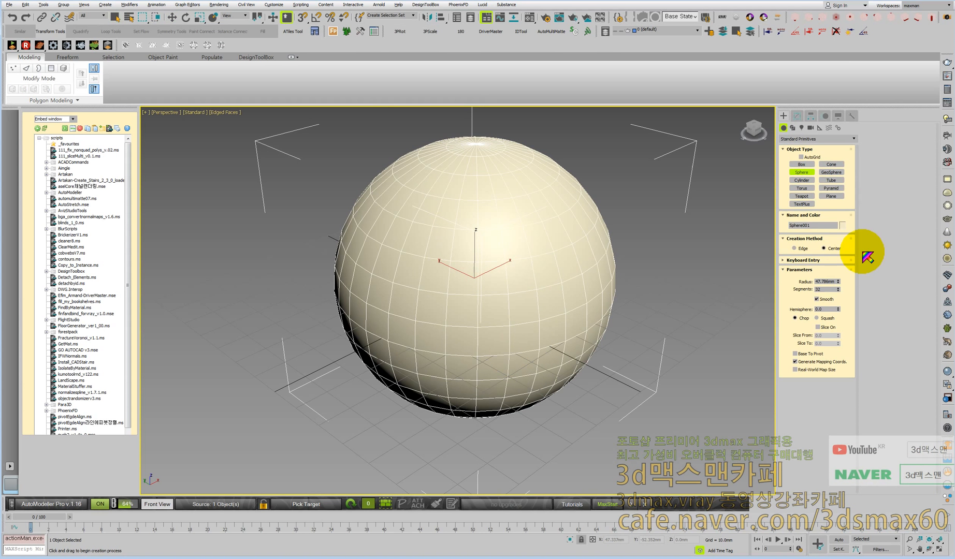
left_click_drag(838, 289, 829, 298)
middle_click_drag(611, 262, 571, 245)
right_click(571, 245)
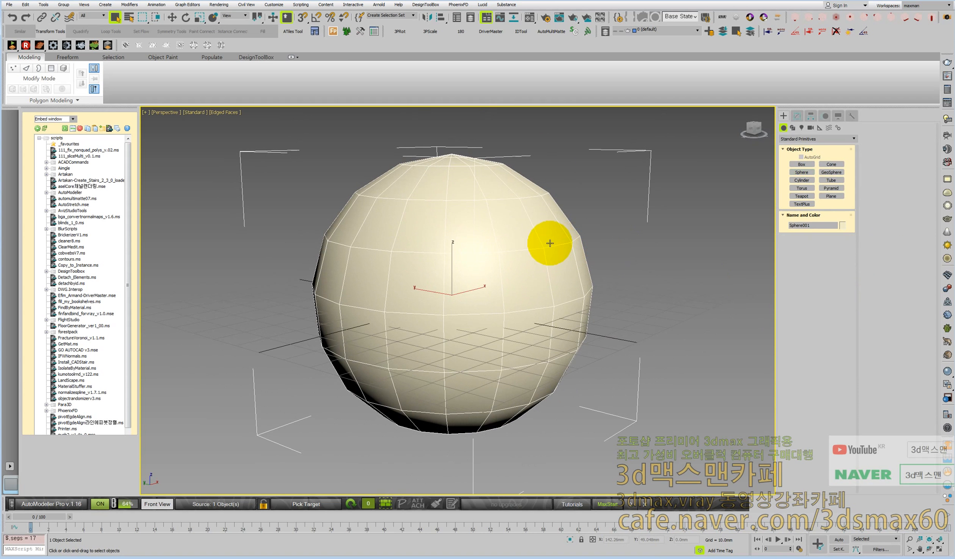
Step: Convert the sphere to an Editable Poly and select the complete horizontal edge loop above its middle
key("alt+p")
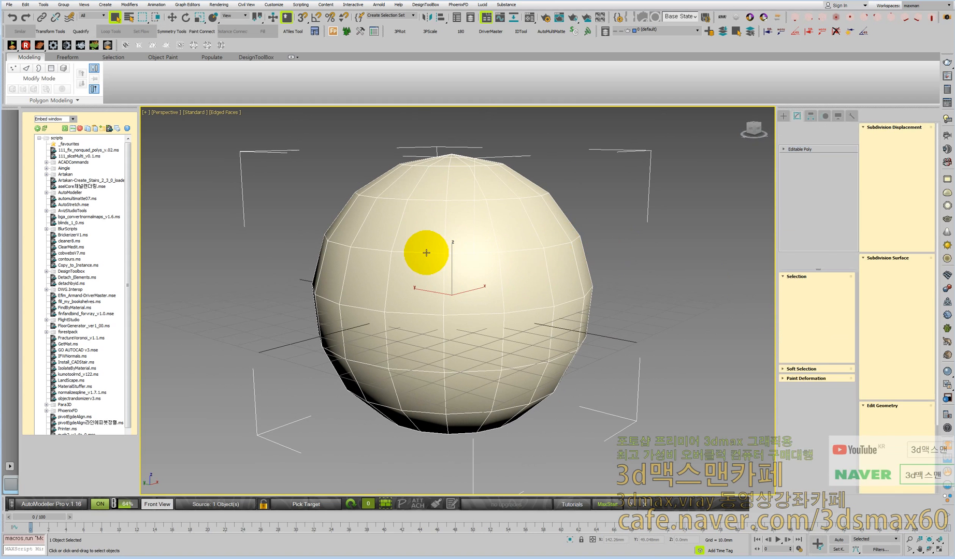
key("2")
scroll(376, 249, "up", 3)
left_click(376, 249)
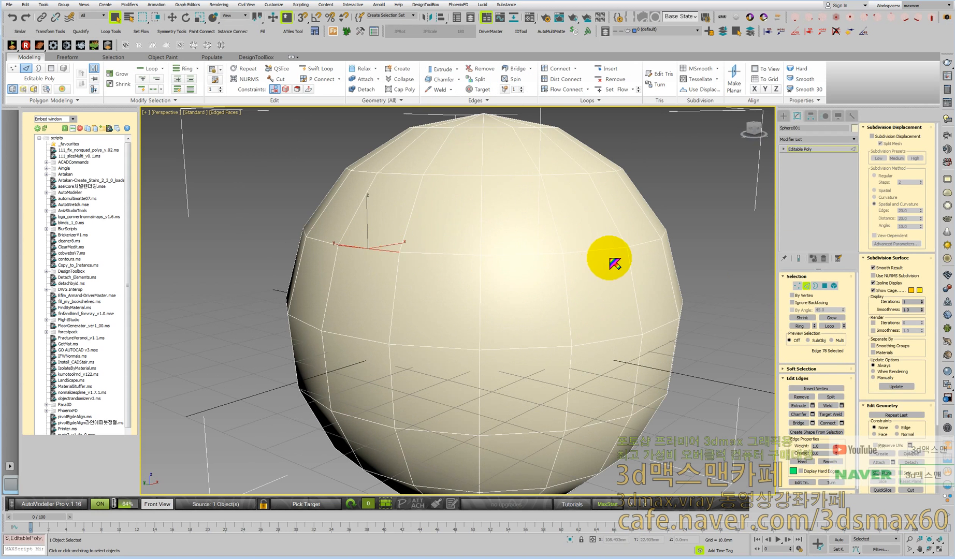
double_click(429, 253)
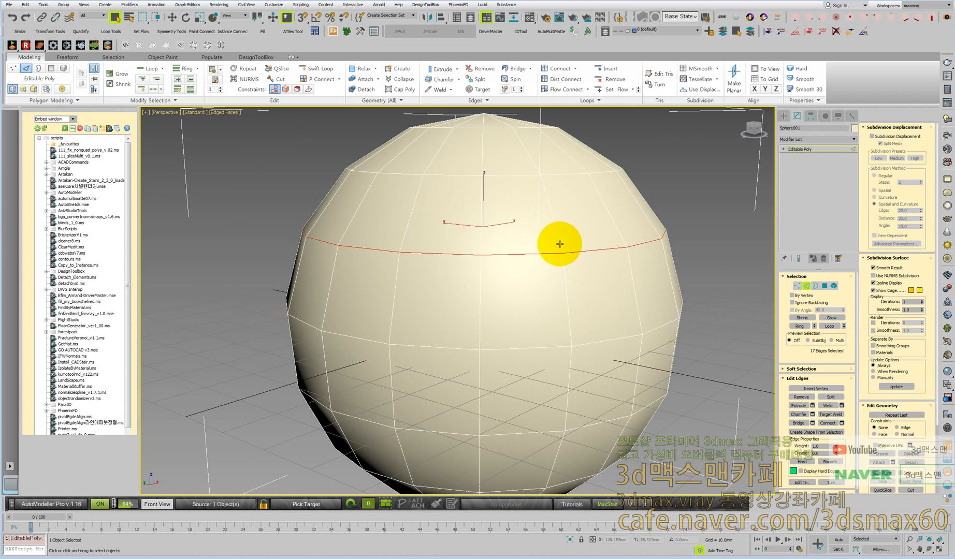
scroll(553, 253, "down", 3)
middle_click_drag(551, 263, 455, 269, "alt")
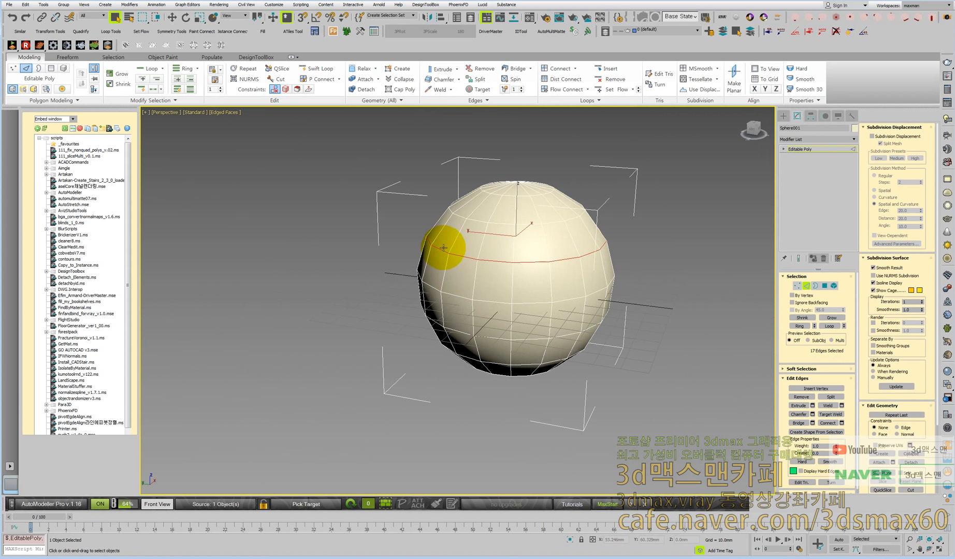
Step: Try selecting consecutive edges of the same horizontal loop one by one, starting from and ending with an empty selection
left_click(644, 269)
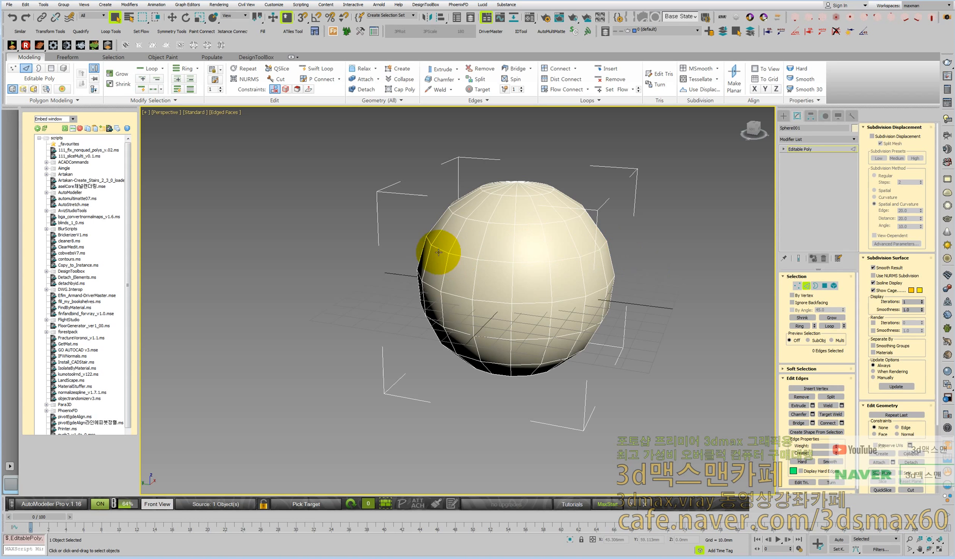
left_click(471, 258, "ctrl")
left_click(492, 262, "ctrl")
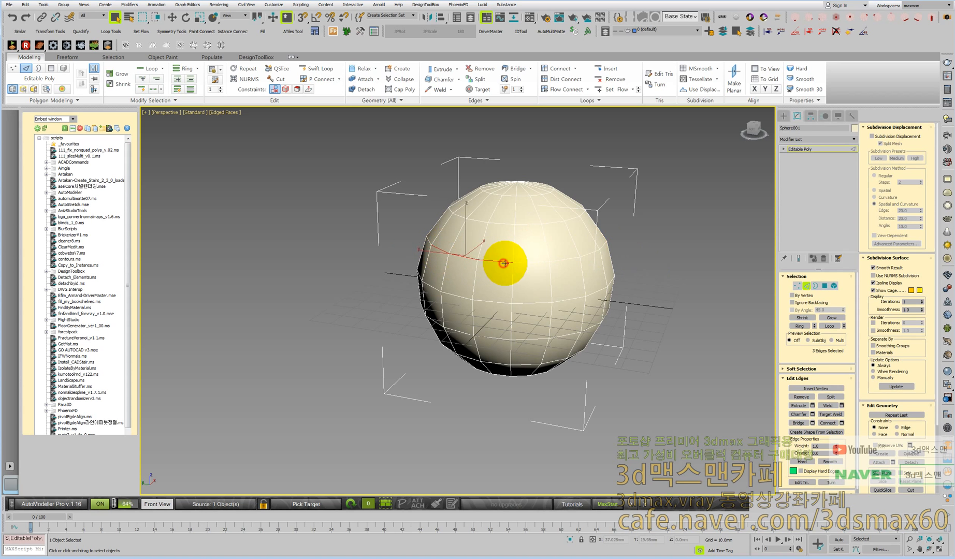
left_click(529, 263, "ctrl")
left_click(658, 279)
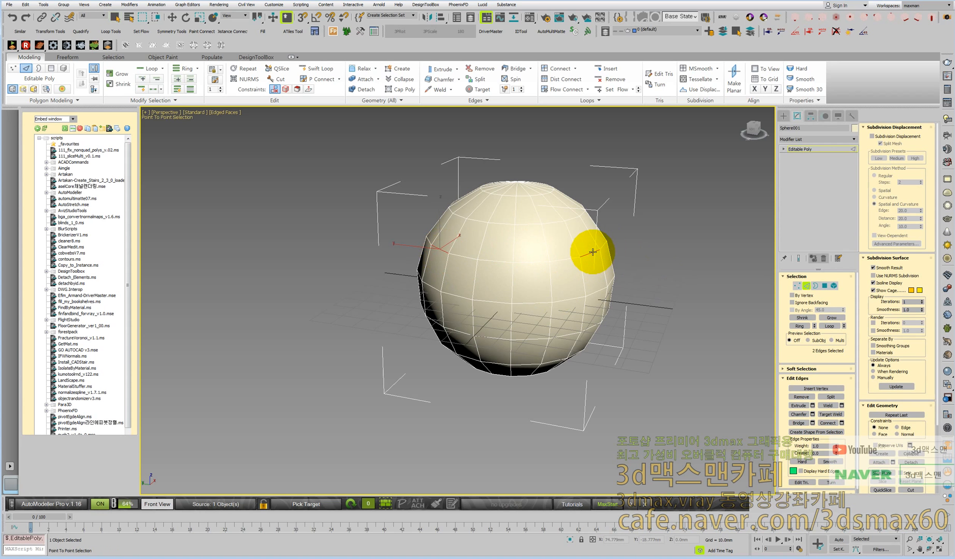
Step: Try selecting two separate edges of the sphere's upper horizontal loop individually, and clear the selection
right_click(592, 252, "shift")
left_click(584, 254)
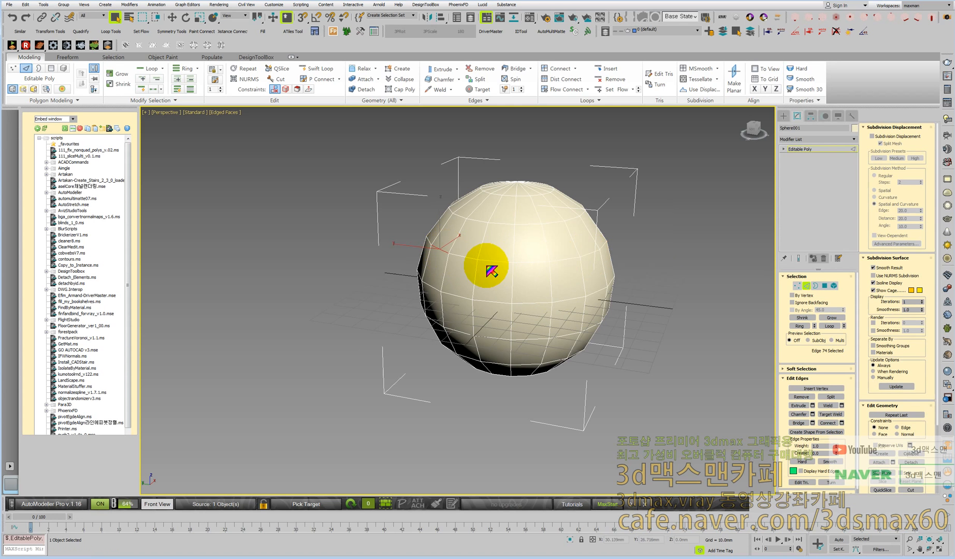
left_click(472, 258)
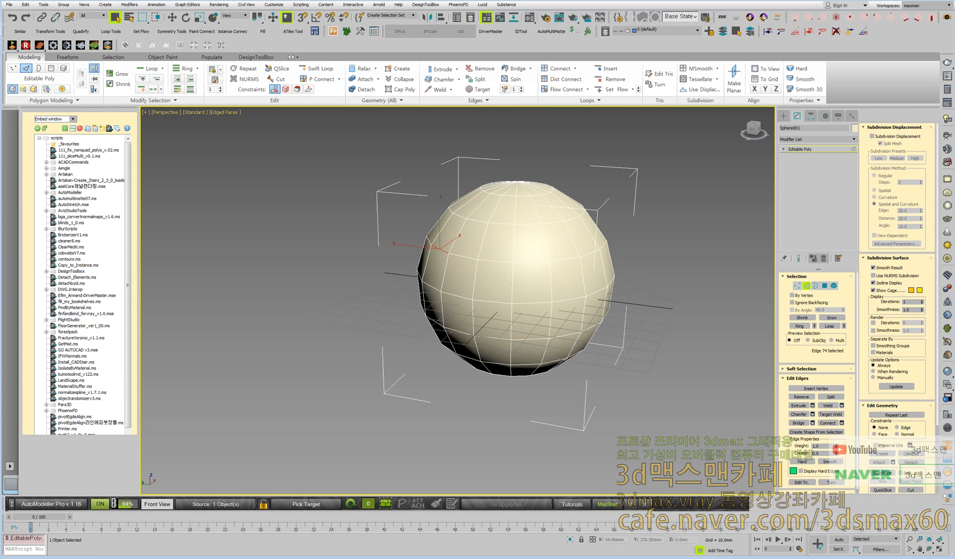
left_click(590, 253, "ctrl")
left_click_drag(384, 268, 397, 280)
left_click(447, 252)
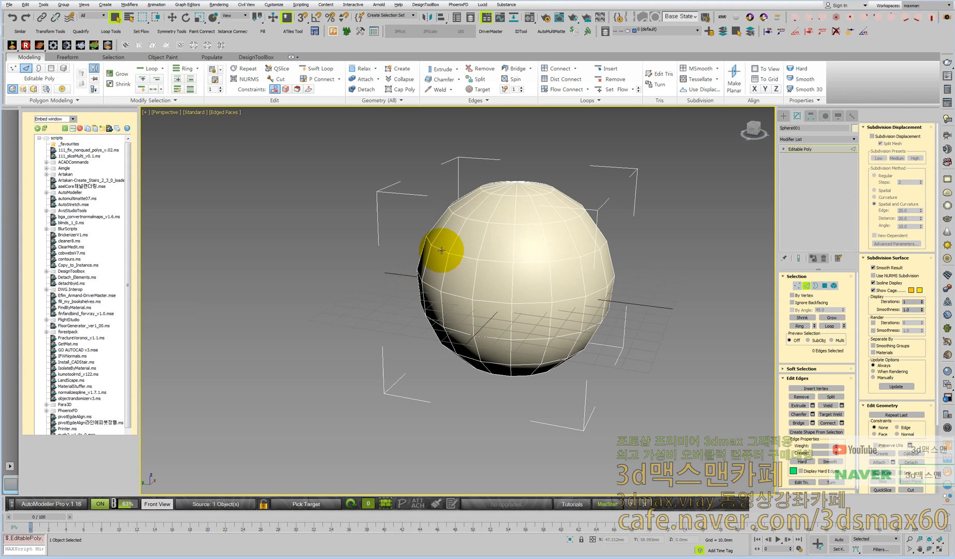
Step: Select the front run of the upper horizontal edge loop, from its first to its last visible edge, using point-to-point selection
left_click(441, 250)
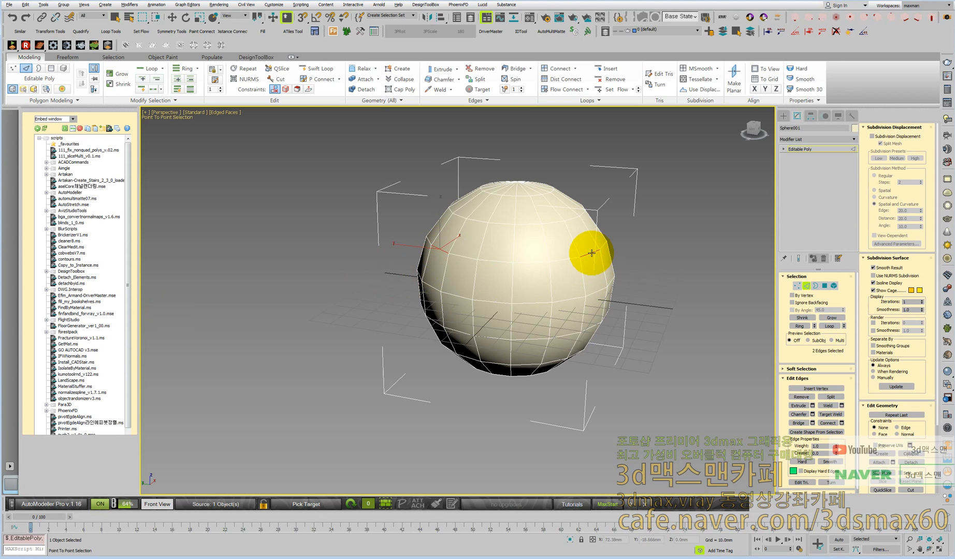
right_click(587, 255)
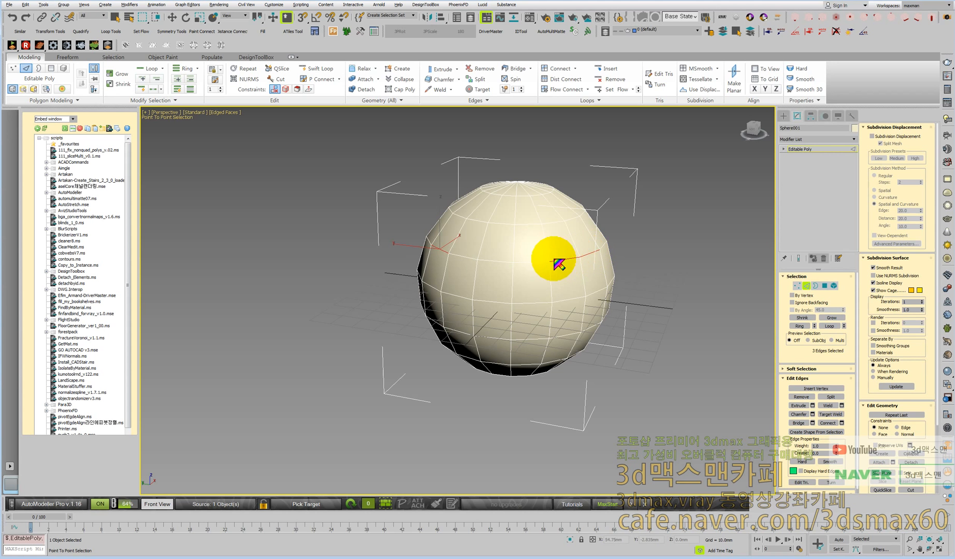
left_click(475, 258)
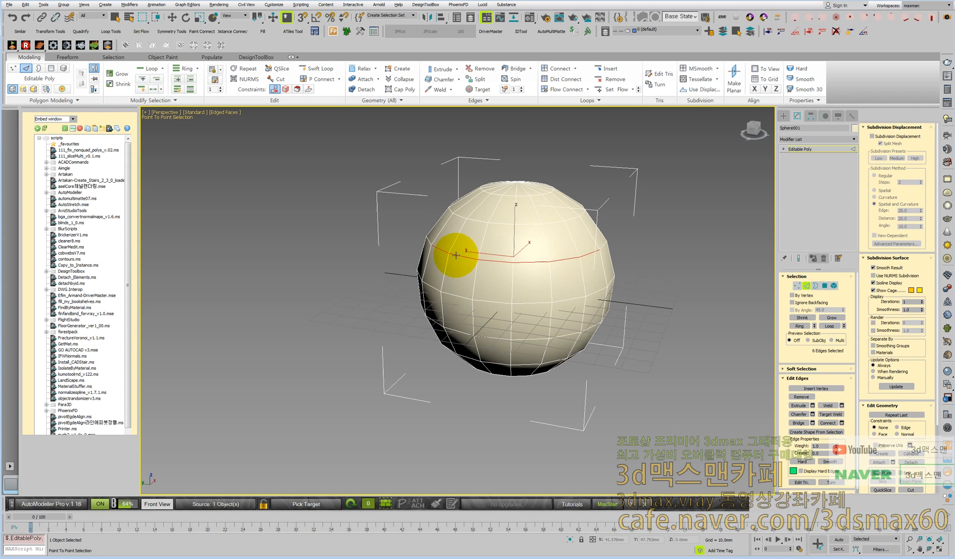
right_click(487, 311)
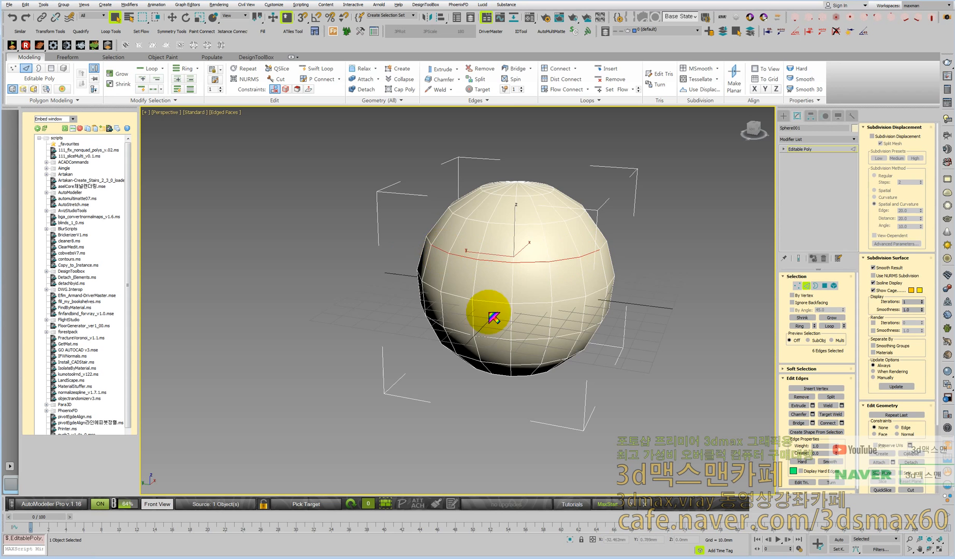
mouse_move(532, 277)
middle_mouse_down("alt")
mouse_move(588, 275)
mouse_move(532, 270)
middle_mouse_up("alt")
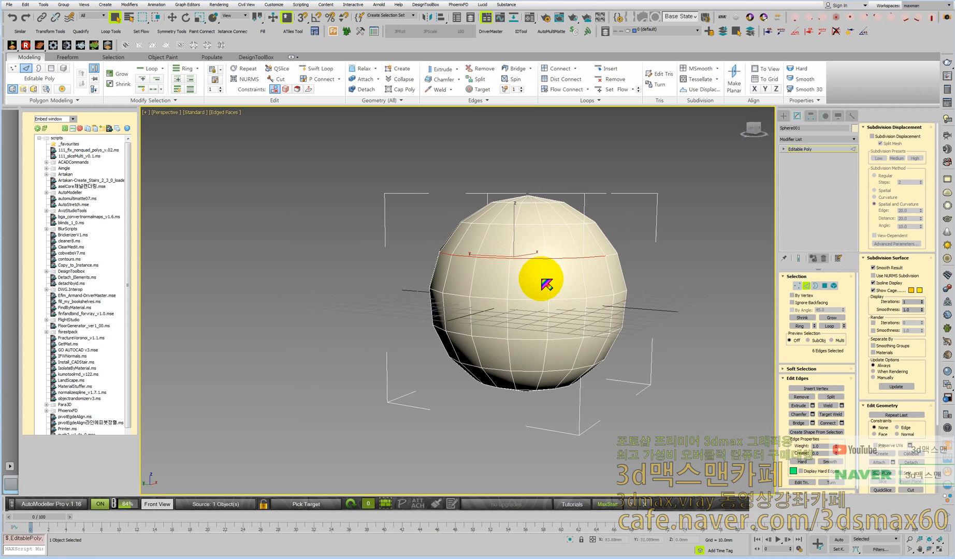
Step: Discard the current sphere by resetting to a new empty scene
key("ctrl+alt+r")
left_click(477, 291)
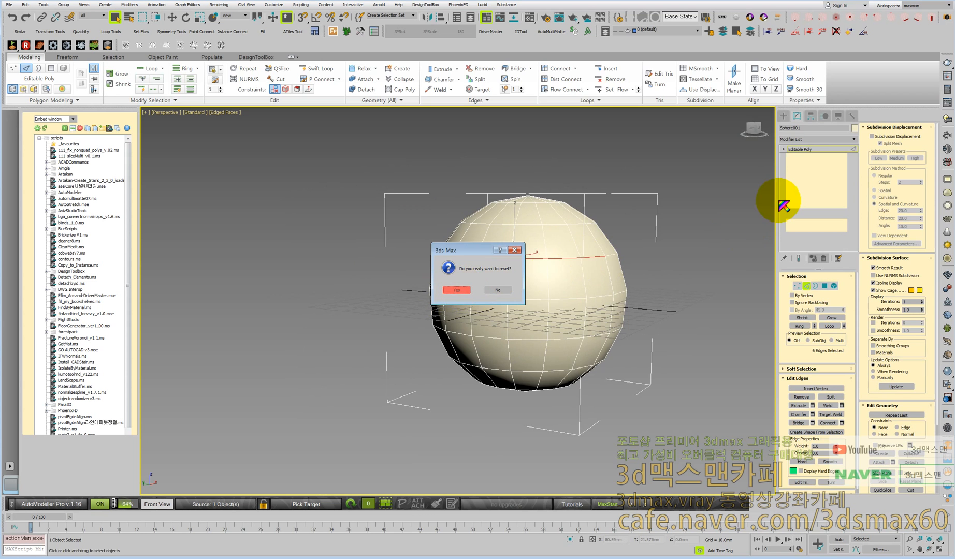
key("Return")
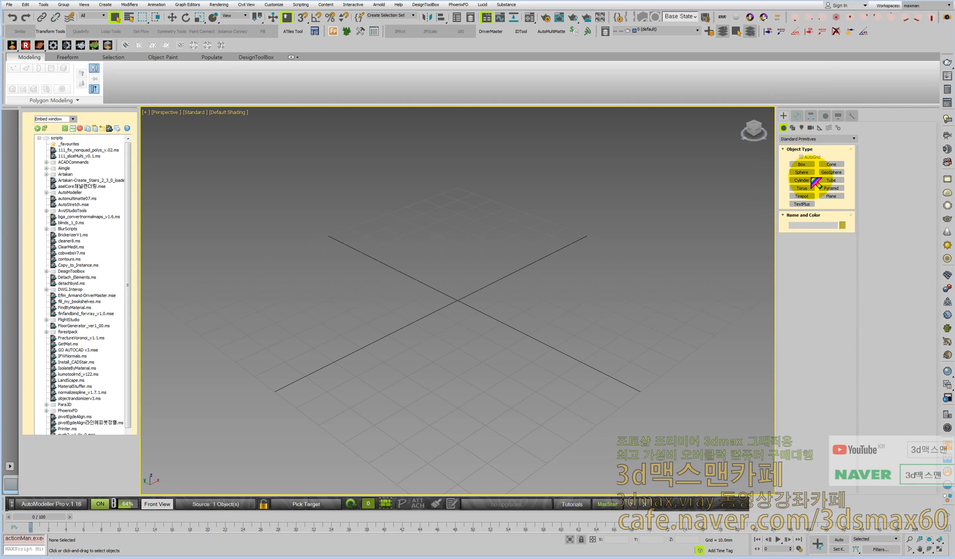
Step: Create a sphere of about 54 mm radius with edged faces displayed and raise its segments to 120
left_click(802, 173)
mouse_move(469, 295)
left_mouse_down()
mouse_move(571, 391)
mouse_move(565, 379)
left_mouse_up()
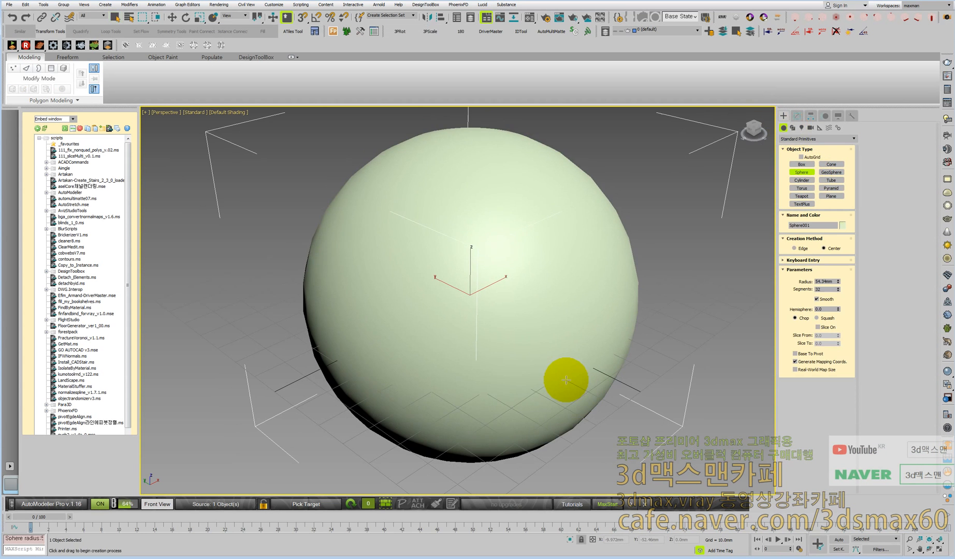
key("F3")
key("F3")
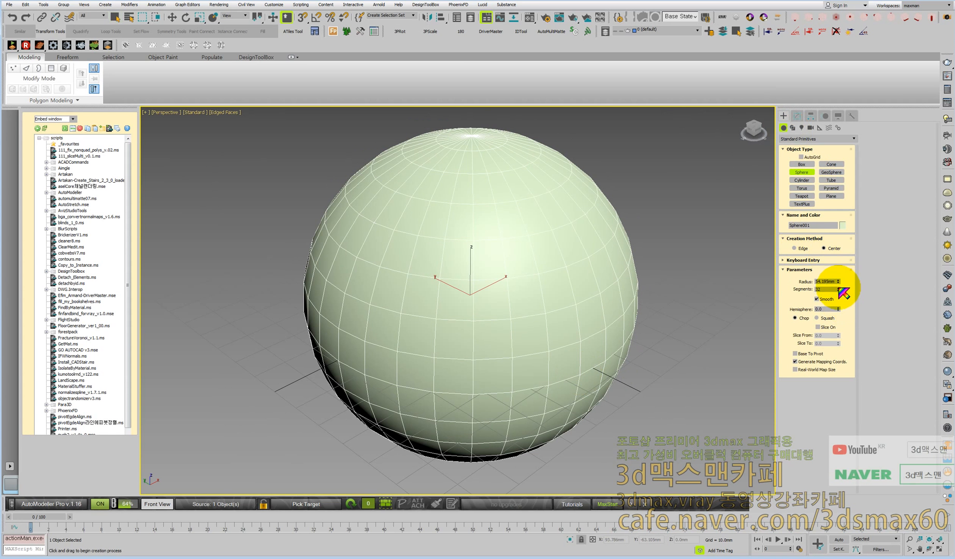
left_click_drag(838, 289, 833, 247)
middle_click_drag(529, 317, 552, 291, "alt")
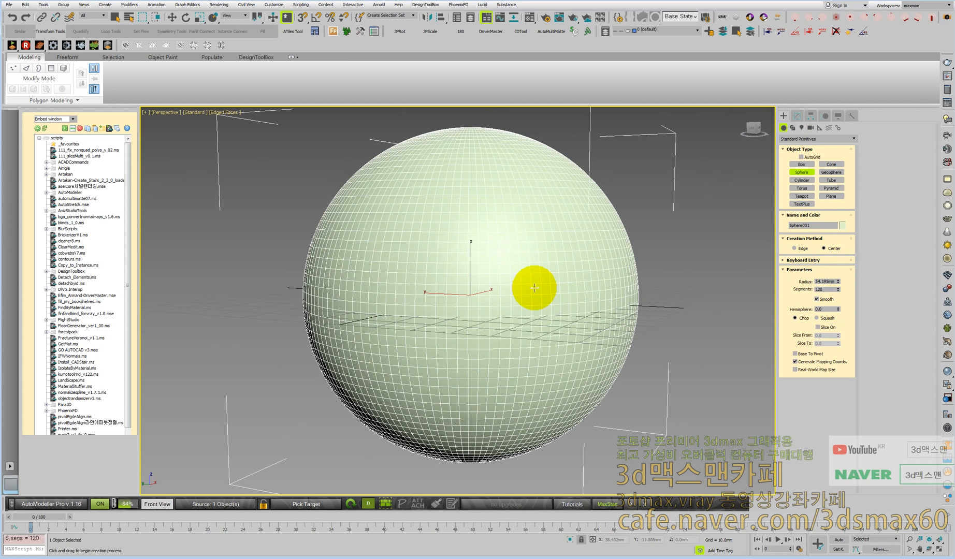
Step: Convert the dense sphere to an Editable Poly and switch to edge sub-object level
key("1")
key("ctrl+e")
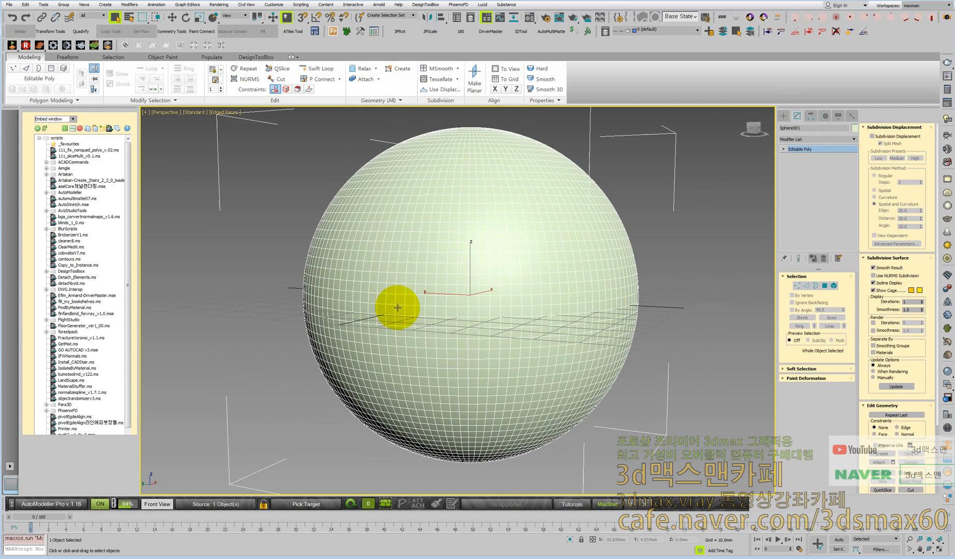
key("2")
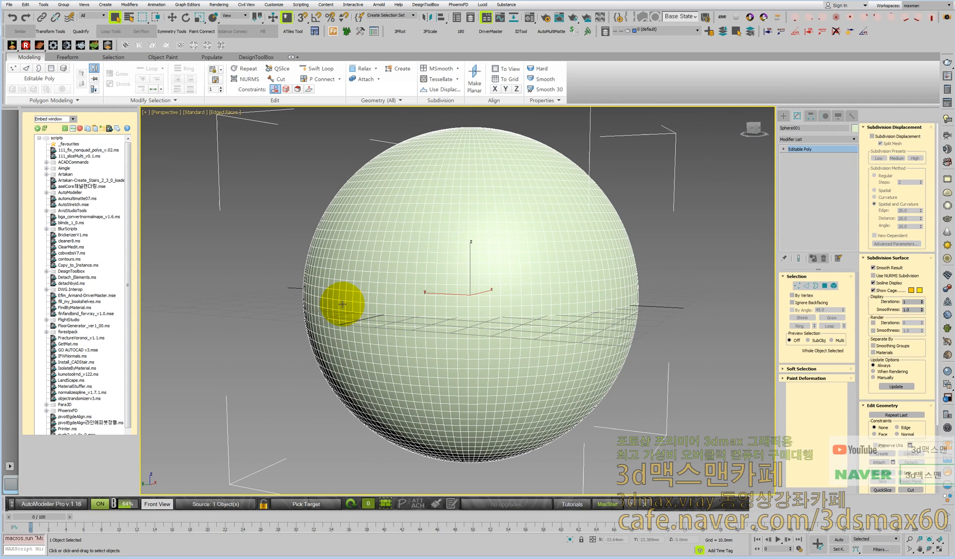
Step: Select a continuous run of horizontal edges across the front of the sphere's middle using point-to-point selection
left_click(342, 301)
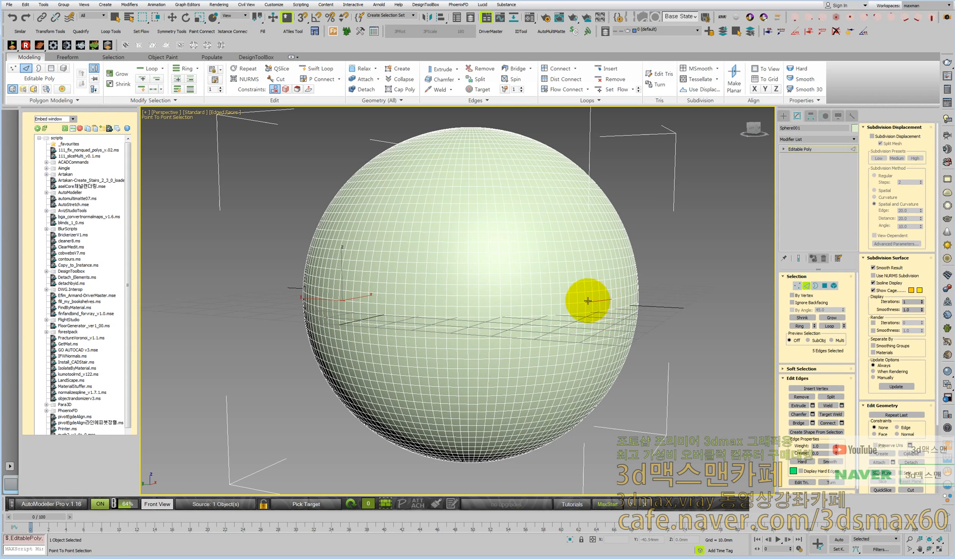
left_click(527, 304)
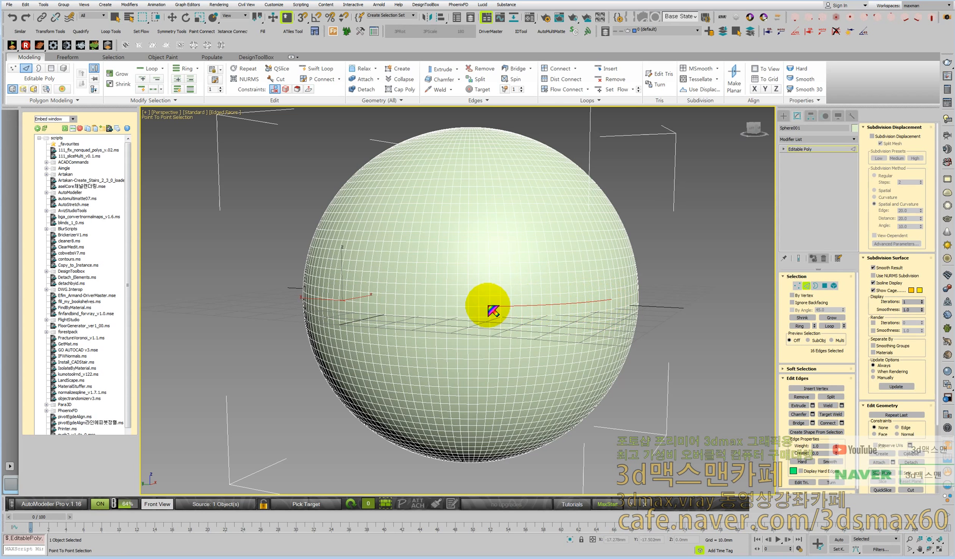
left_click(386, 303)
left_click(351, 305)
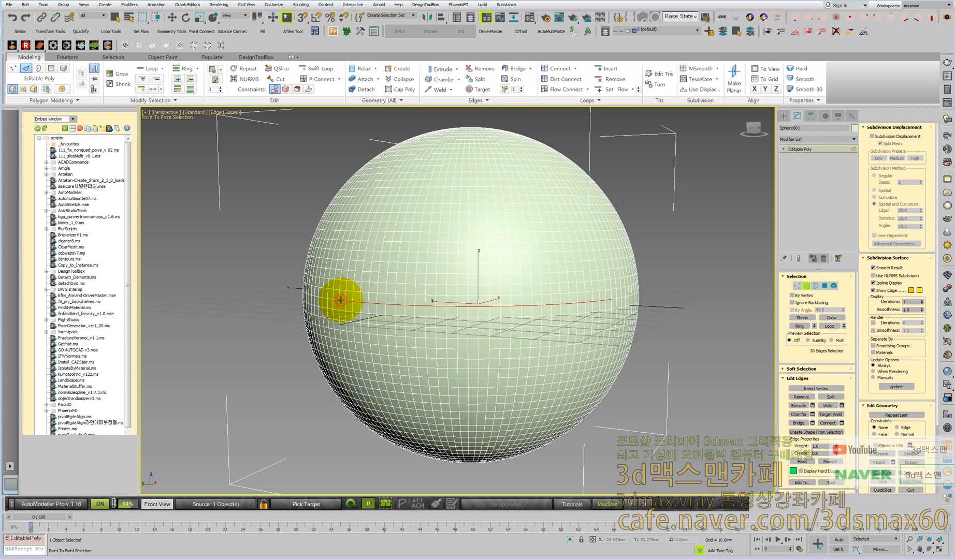
right_click(342, 303)
middle_click_drag(537, 332, 558, 338, "alt")
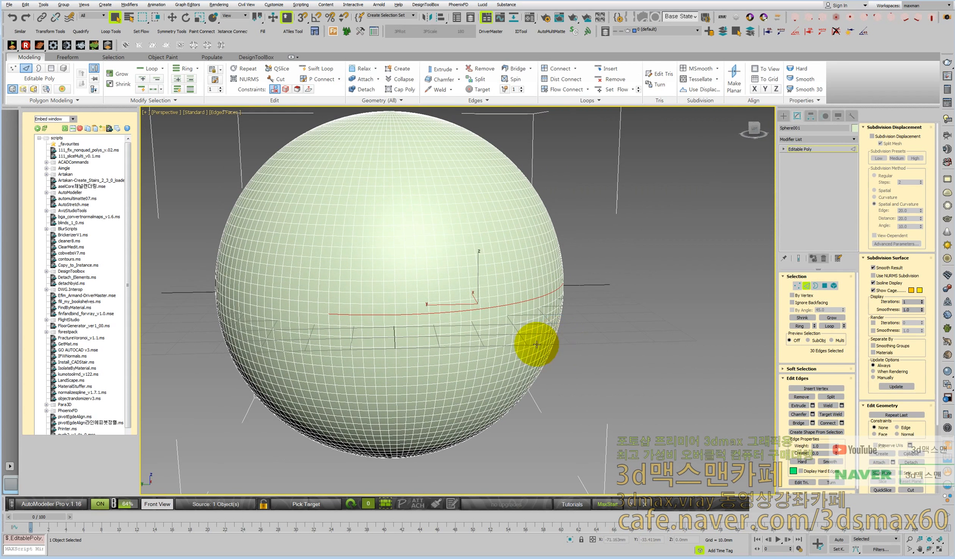
middle_click_drag(532, 341, 520, 339, "alt")
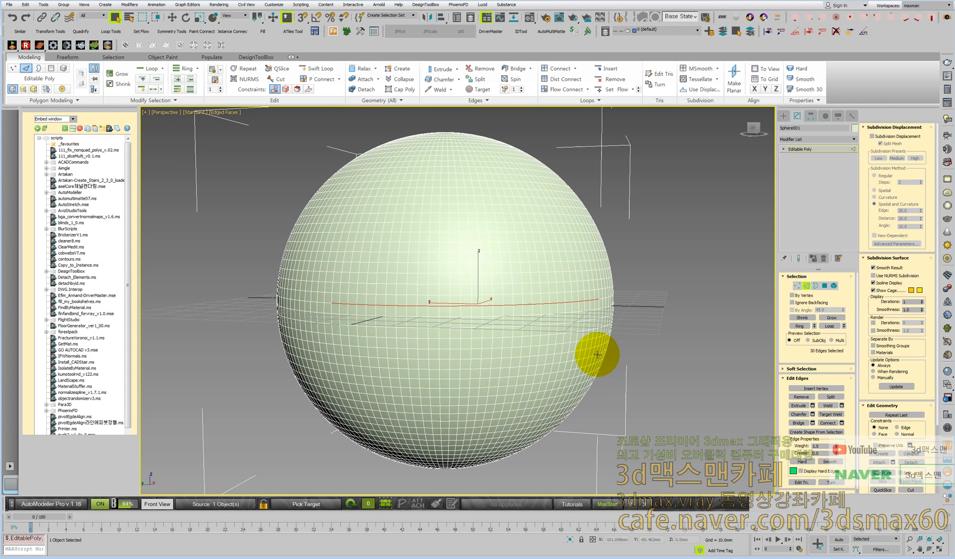
middle_click_drag(597, 355, 626, 365, "alt")
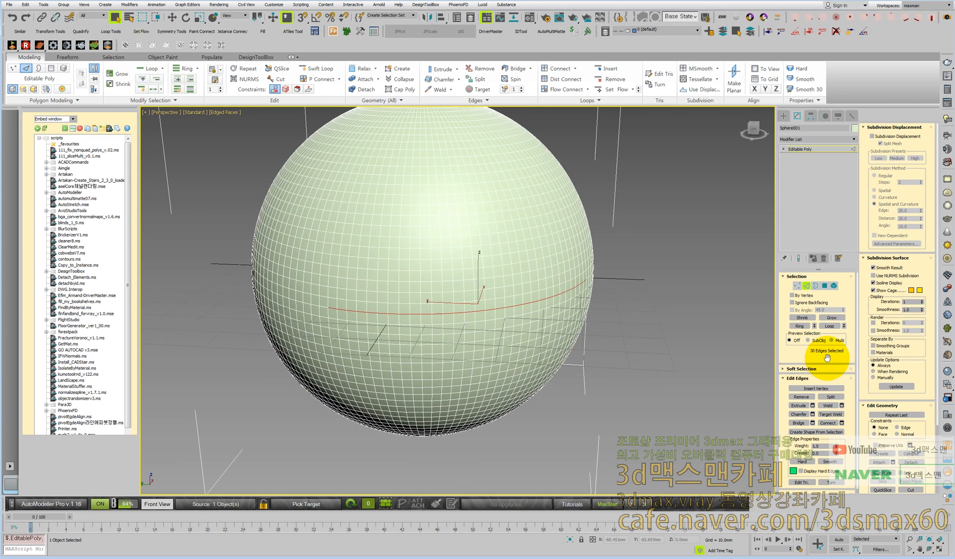
Step: Use SubObj preview selection to paint-select a horizontal band of horizontal and vertical edges on the sphere's front
left_click(474, 268)
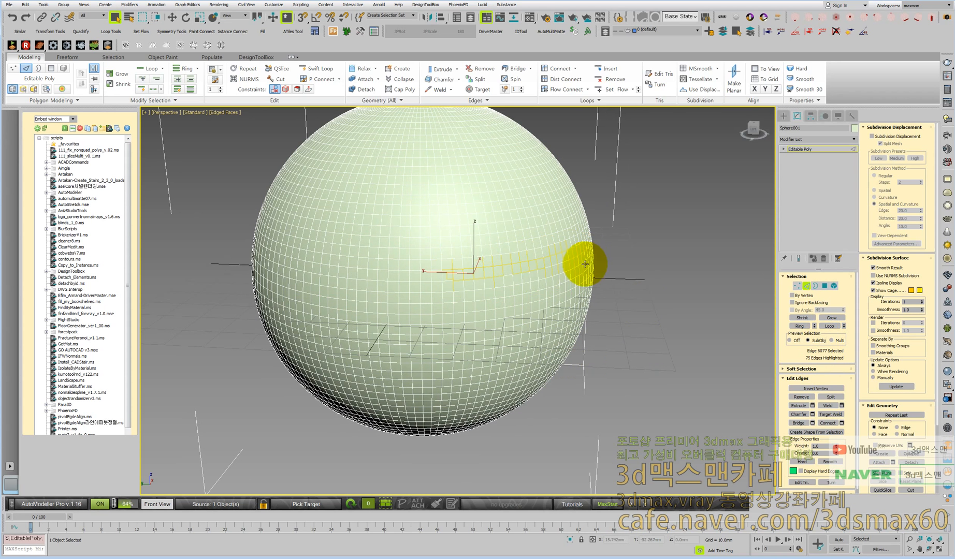
left_click(540, 269, "shift")
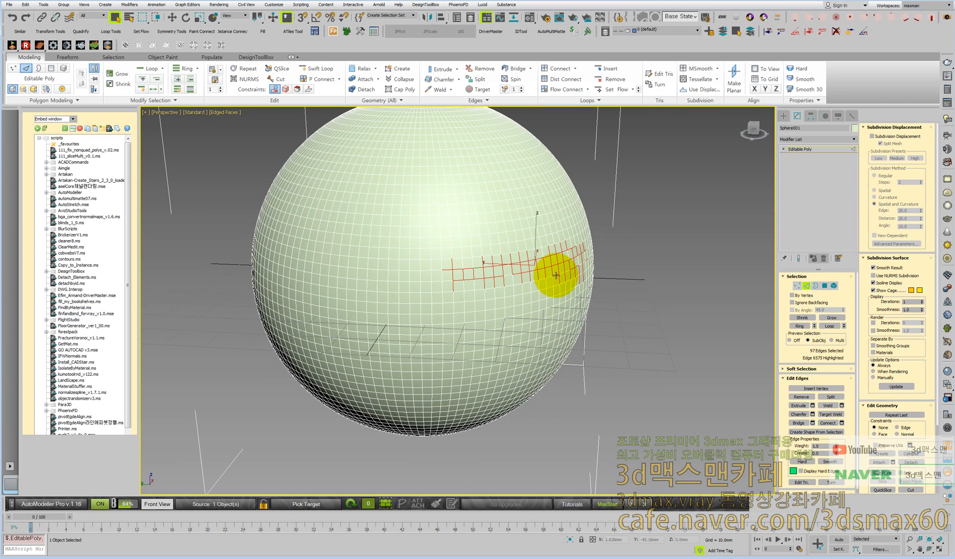
middle_click_drag(564, 278, 558, 271, "alt")
middle_click_drag(444, 225, 495, 274)
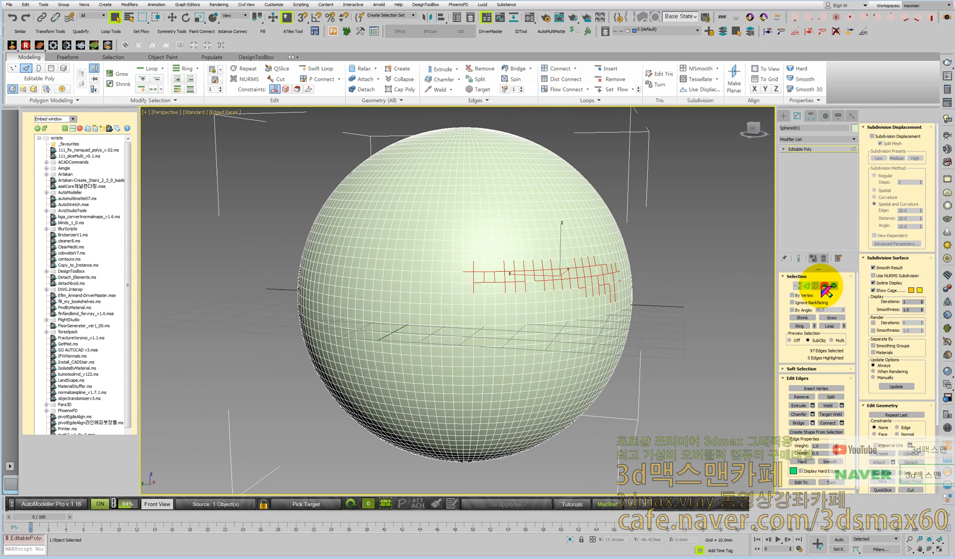
Step: At polygon level with preview selection off, select two diagonally opposite polygons and fill the selection between them into a rectangular patch
right_click(856, 348)
left_click(861, 359)
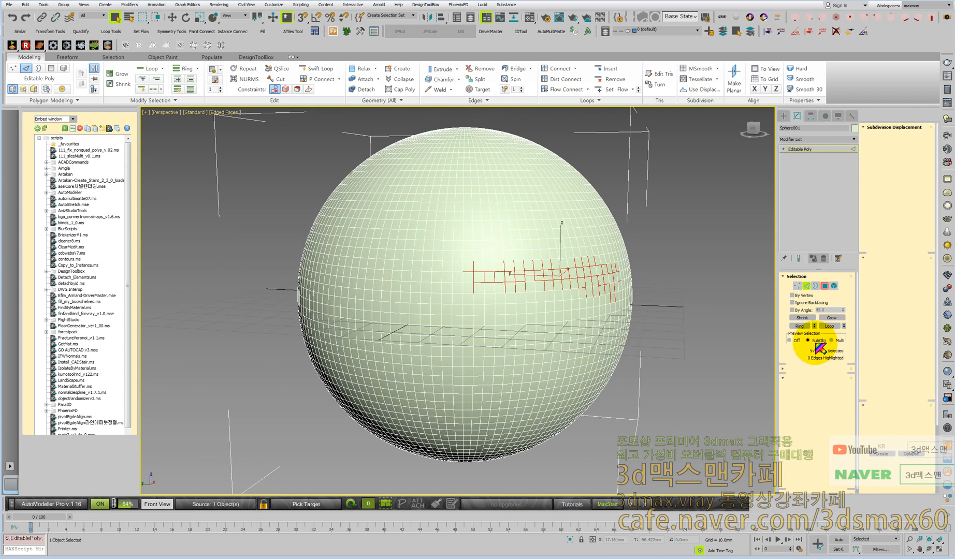
key("4")
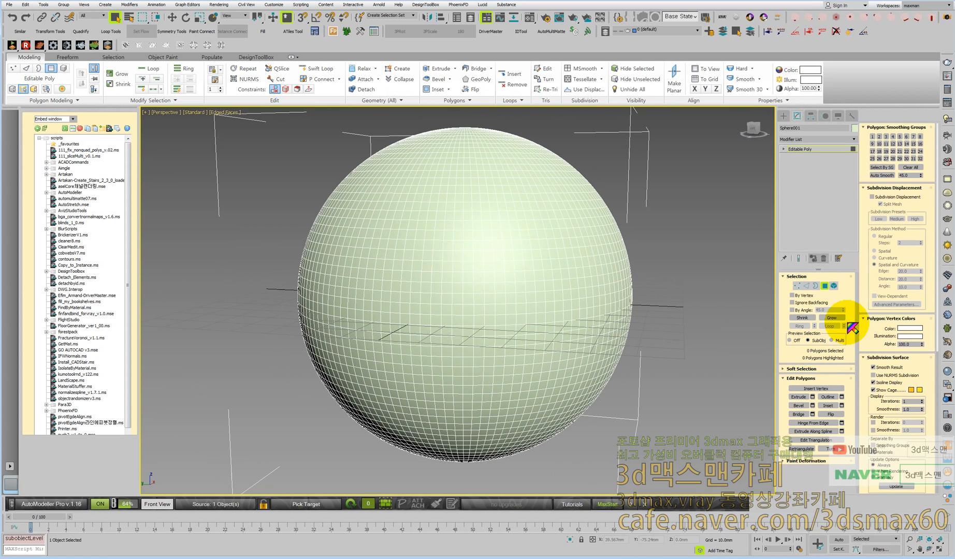
left_click(789, 340)
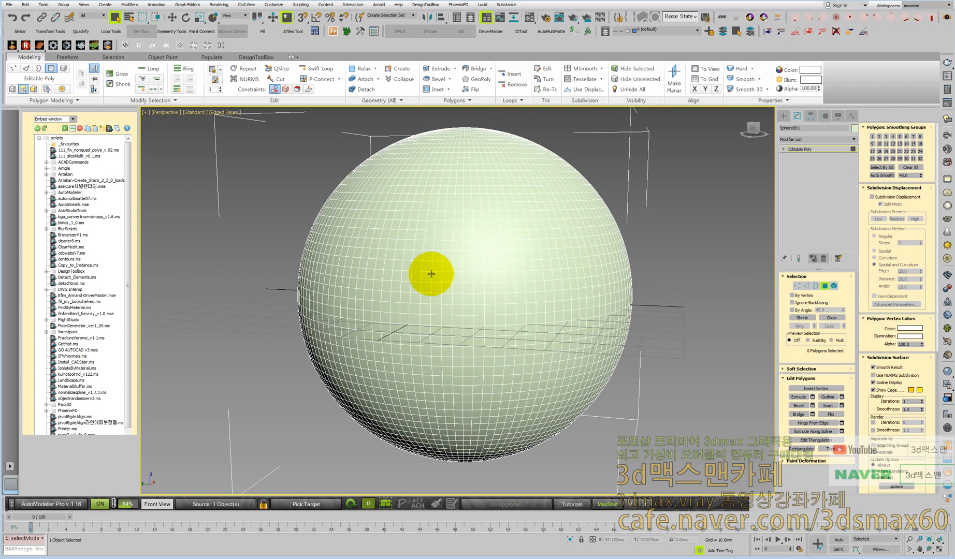
left_click(399, 226)
left_click(521, 319, "ctrl")
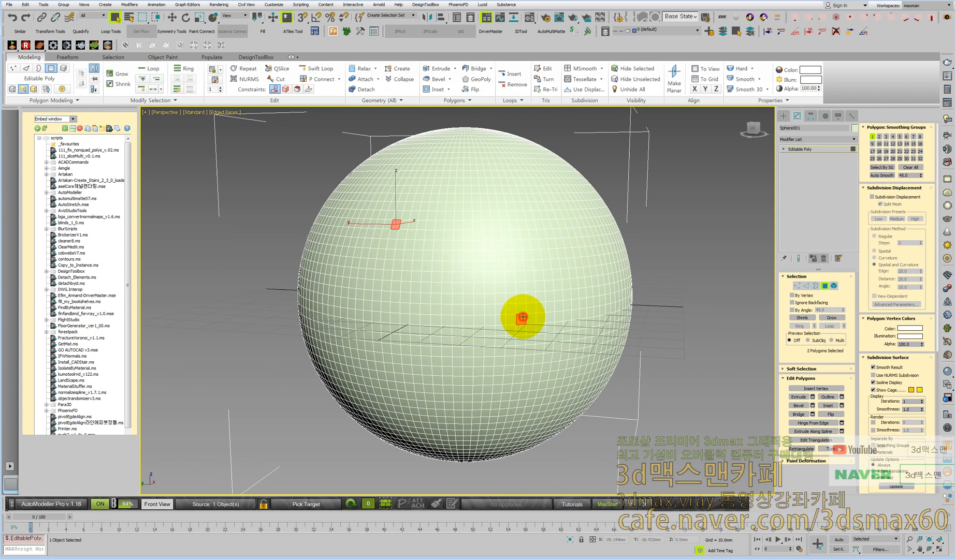
left_click(148, 100)
left_click(149, 123)
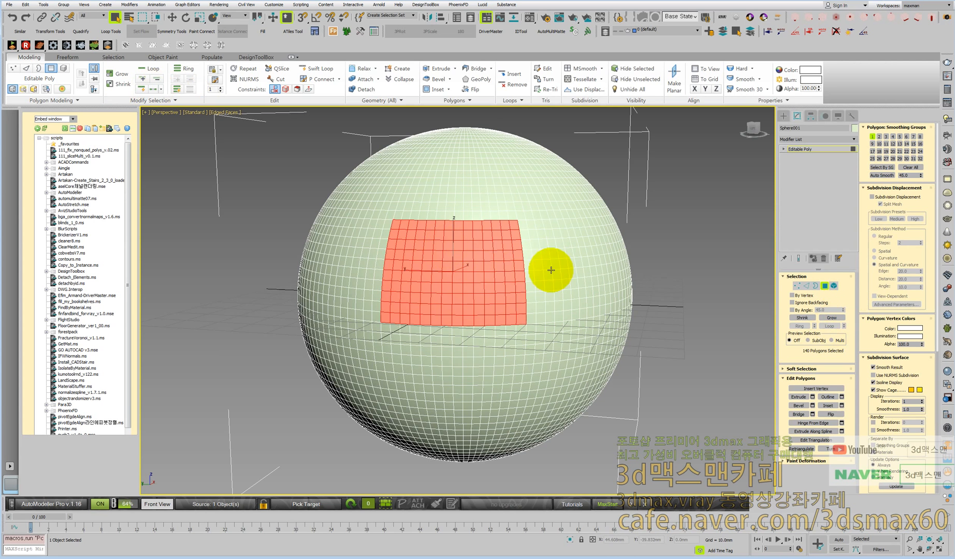
Step: Replace the polygon patch with scattered polygons paint-selected across the sphere's front using SubObj preview selection
left_click(805, 339)
left_click(701, 342)
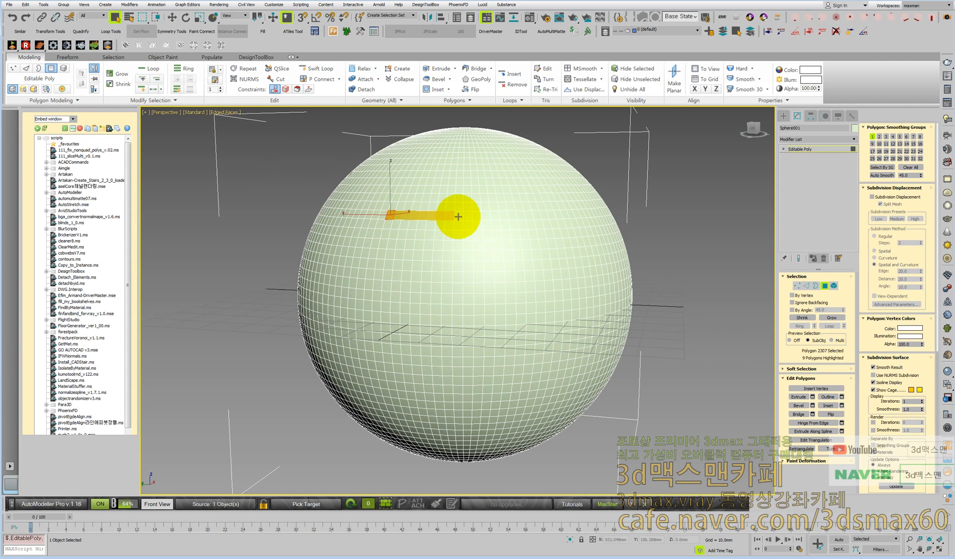
mouse_move(393, 289)
left_mouse_down()
mouse_move(502, 302)
mouse_move(449, 322)
mouse_move(383, 265)
mouse_move(368, 266)
left_mouse_up()
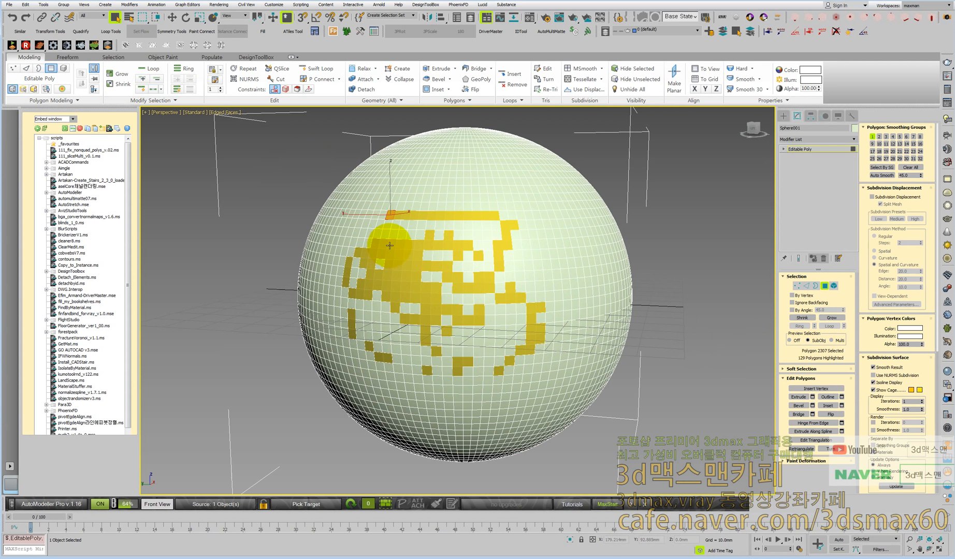
mouse_move(389, 245)
left_mouse_down()
mouse_move(426, 311)
mouse_move(476, 256)
mouse_move(612, 277)
left_mouse_up()
left_click(367, 212)
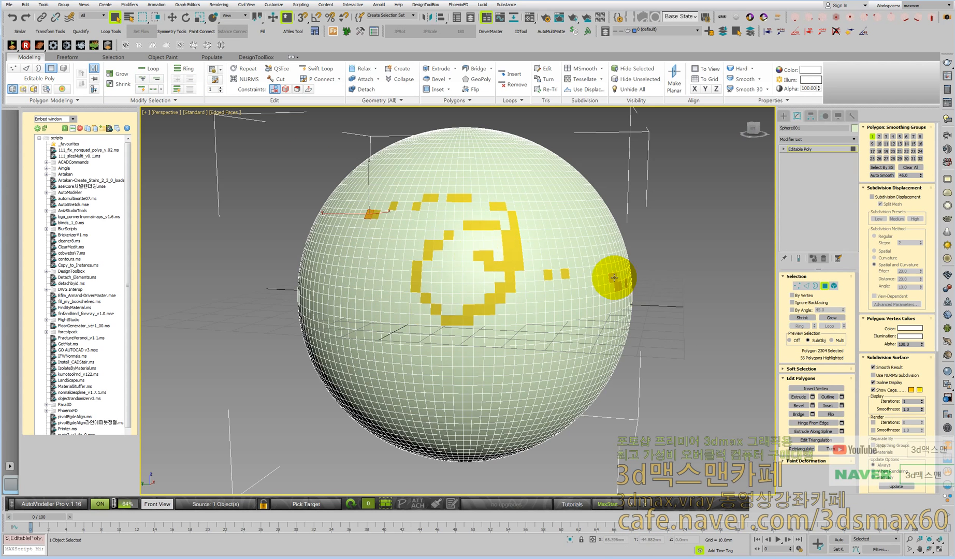
mouse_move(530, 298)
left_mouse_down()
mouse_move(429, 238)
mouse_move(386, 259)
mouse_move(503, 228)
mouse_move(398, 310)
mouse_move(323, 262)
mouse_move(445, 210)
mouse_move(421, 262)
mouse_move(512, 213)
mouse_move(406, 269)
mouse_move(512, 277)
mouse_move(448, 311)
mouse_move(524, 283)
left_mouse_up()
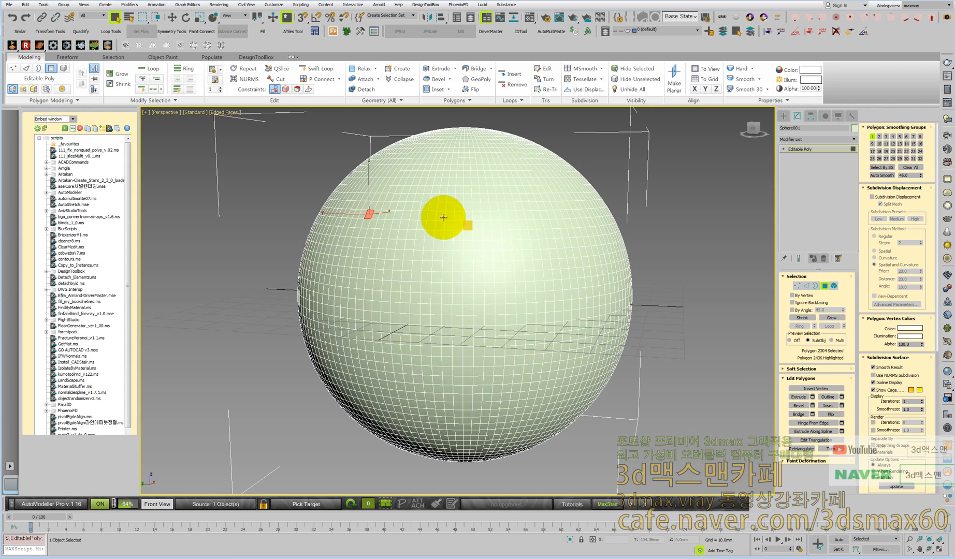
mouse_move(443, 217)
left_mouse_down()
mouse_move(437, 262)
mouse_move(416, 196)
mouse_move(423, 255)
mouse_move(440, 277)
mouse_move(539, 251)
mouse_move(378, 396)
mouse_move(325, 310)
mouse_move(433, 160)
mouse_move(569, 179)
mouse_move(559, 363)
left_mouse_up()
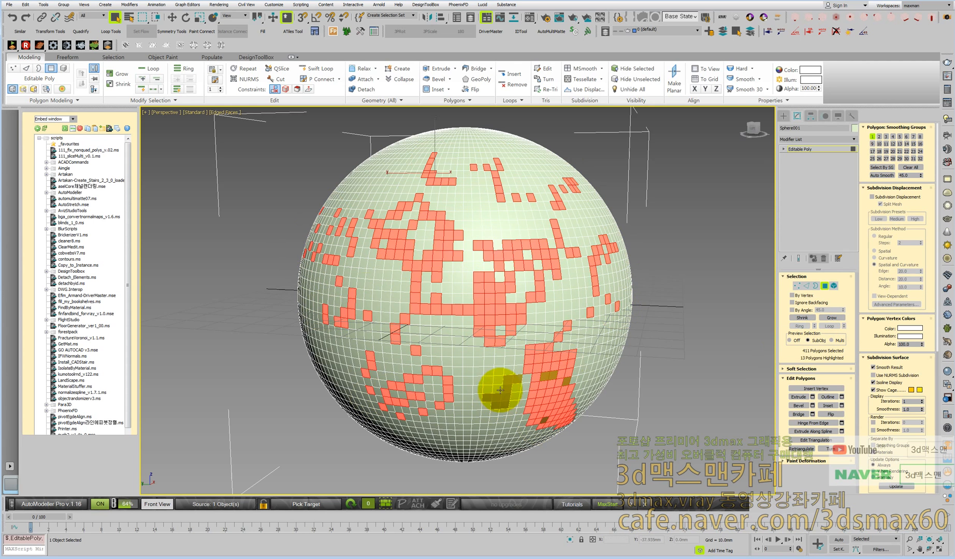
mouse_move(500, 389)
left_mouse_down()
mouse_move(372, 293)
mouse_move(390, 335)
mouse_move(378, 296)
mouse_move(469, 193)
mouse_move(586, 175)
mouse_move(558, 166)
mouse_move(568, 200)
mouse_move(533, 252)
left_mouse_up()
mouse_move(532, 252)
middle_mouse_down("alt")
mouse_move(558, 260)
mouse_move(522, 259)
middle_mouse_up("alt")
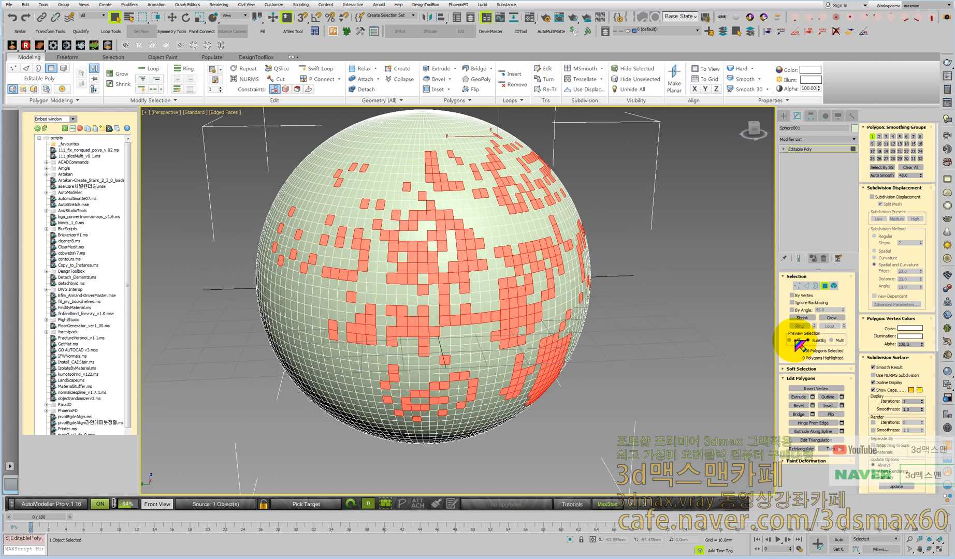
Step: Clear the polygon selection and, at edge level, select a continuous run of horizontal edges across the sphere's front using point-to-point selection
left_click(596, 315)
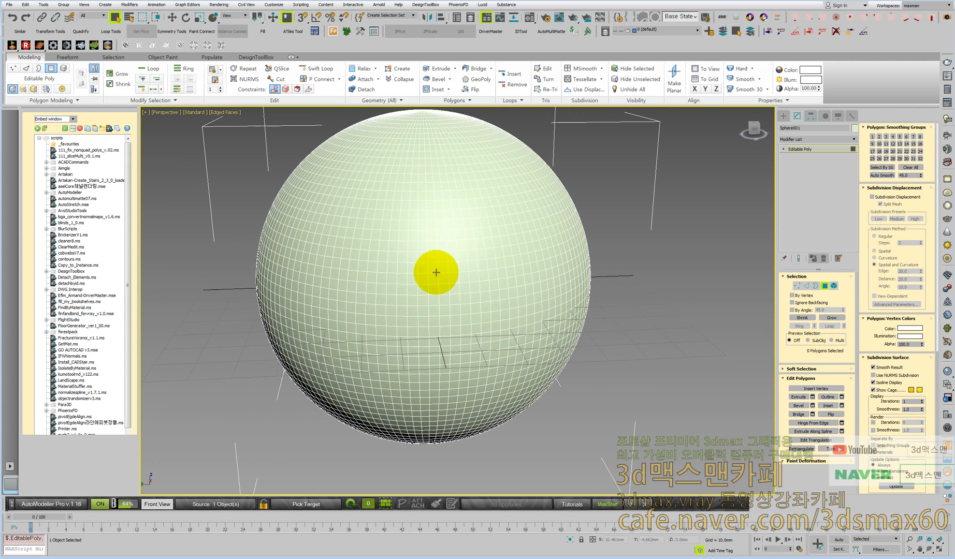
key("2")
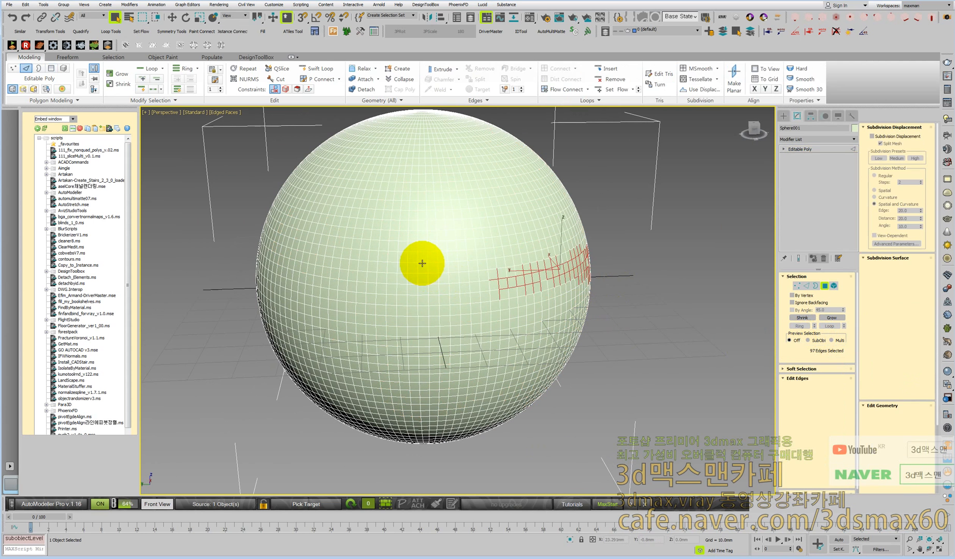
left_click(423, 263)
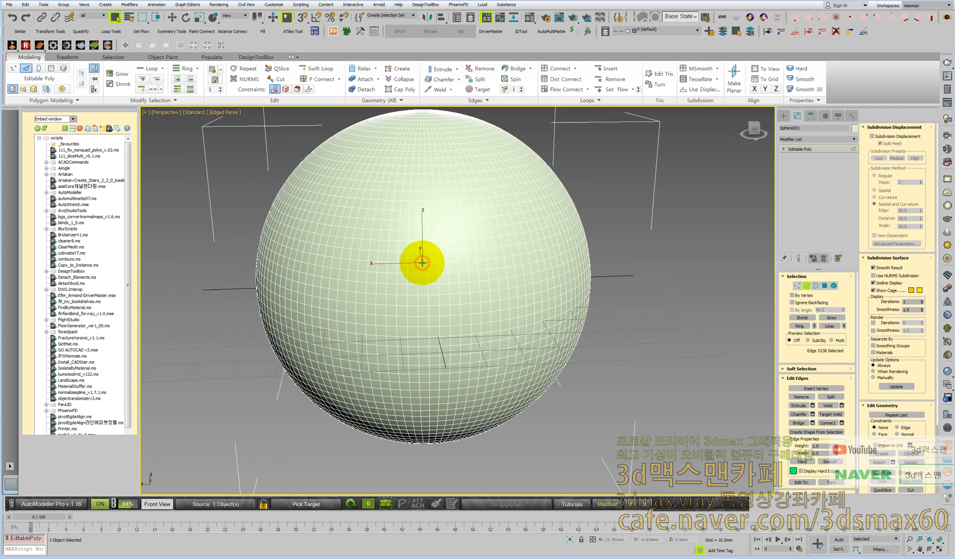
left_click(543, 249)
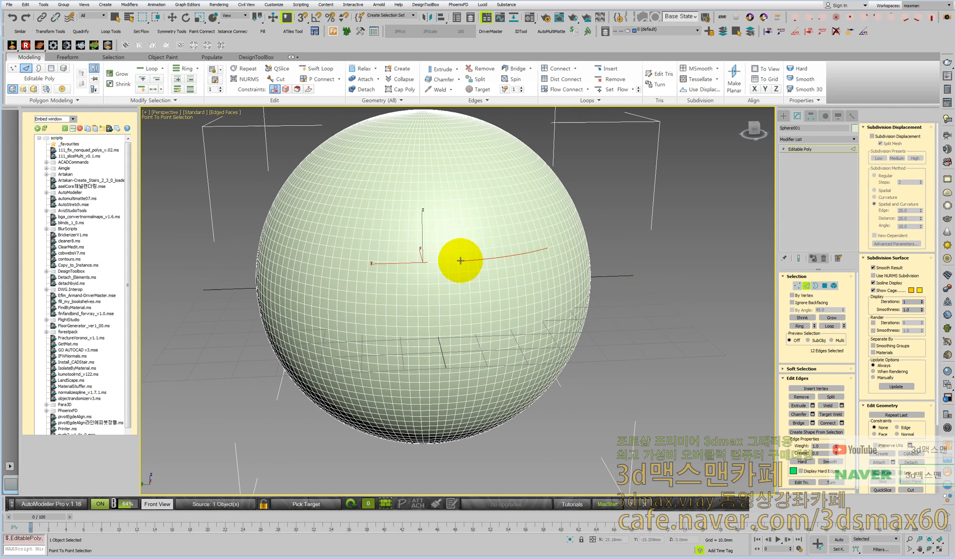
right_click(429, 262)
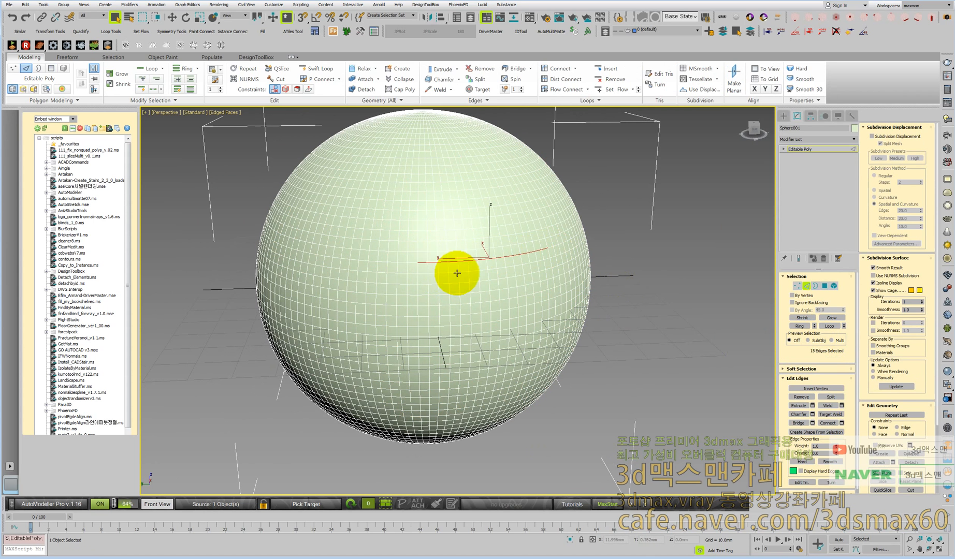
middle_click_drag(540, 288, 521, 276, "alt")
left_click(671, 293)
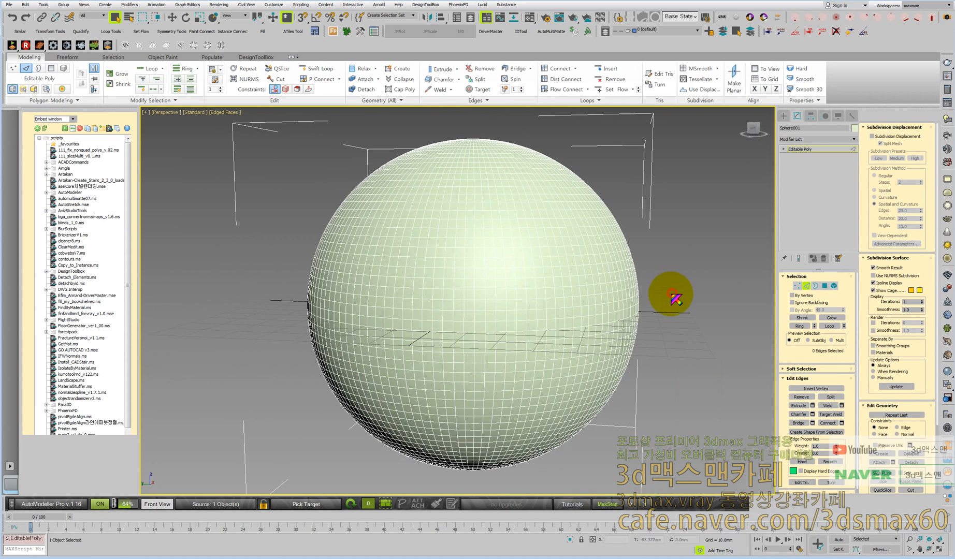
Step: Create a second, smaller sphere beside the green one and reduce its segments to 23
middle_click_drag(582, 266, 479, 240, "alt")
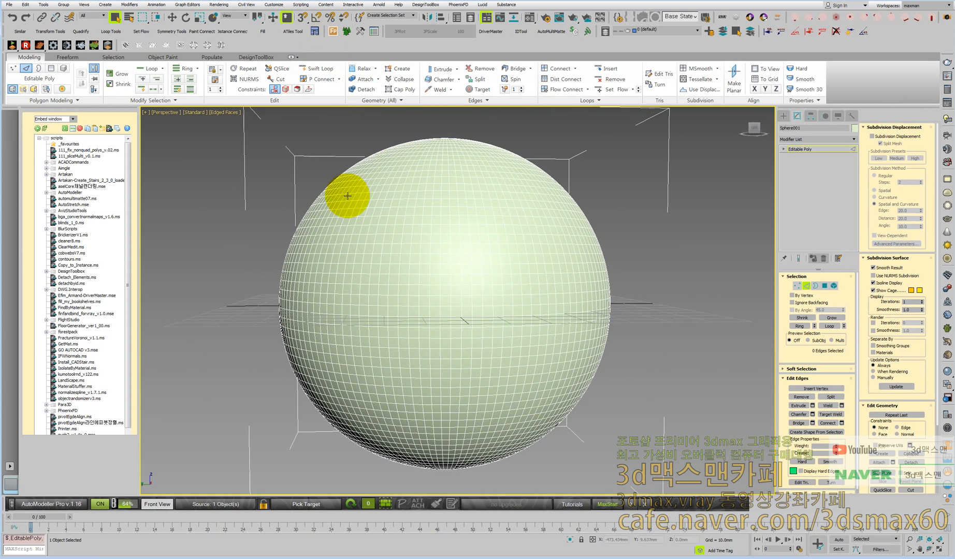
middle_click_drag(415, 268, 821, 202, "alt")
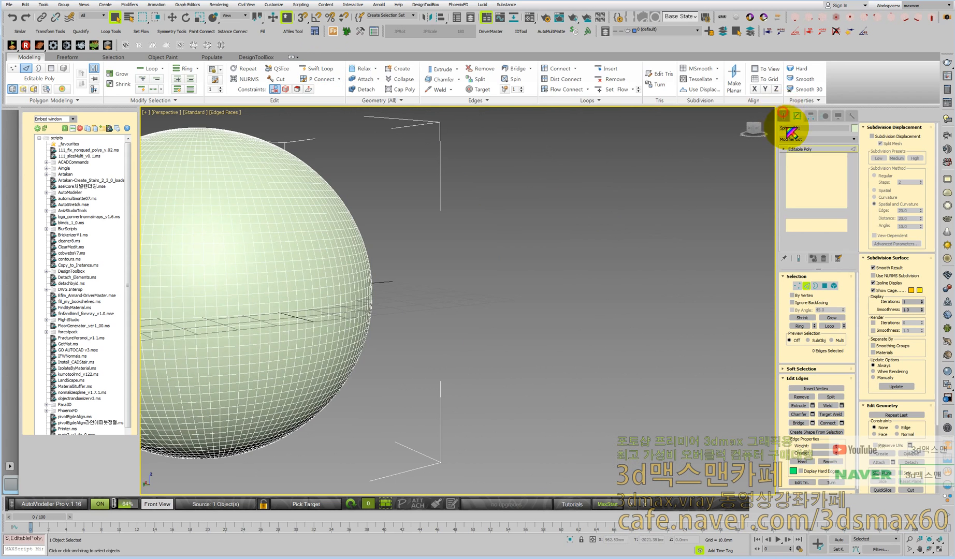
key("c")
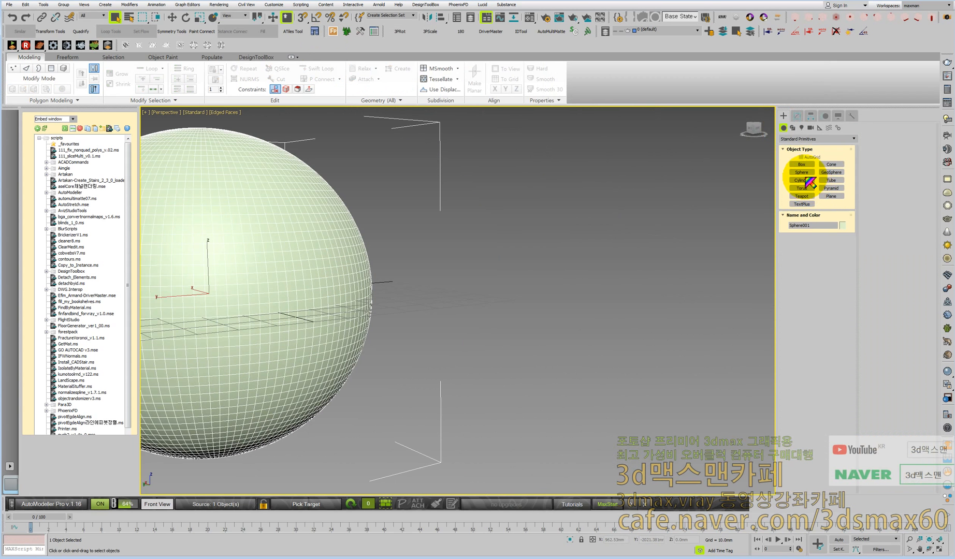
left_click(802, 172)
left_click_drag(591, 321, 603, 339)
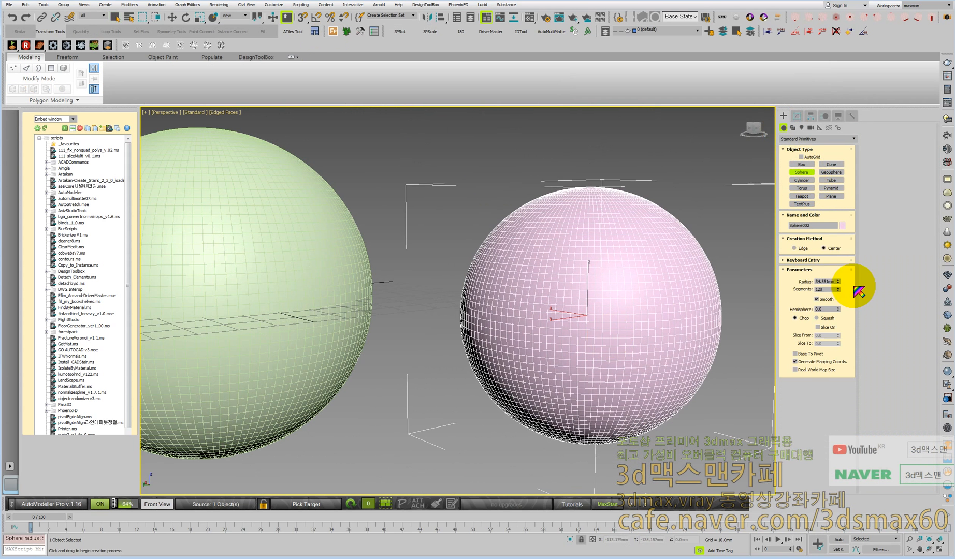
left_click_drag(843, 291, 841, 331)
scroll(576, 278, "down", 3)
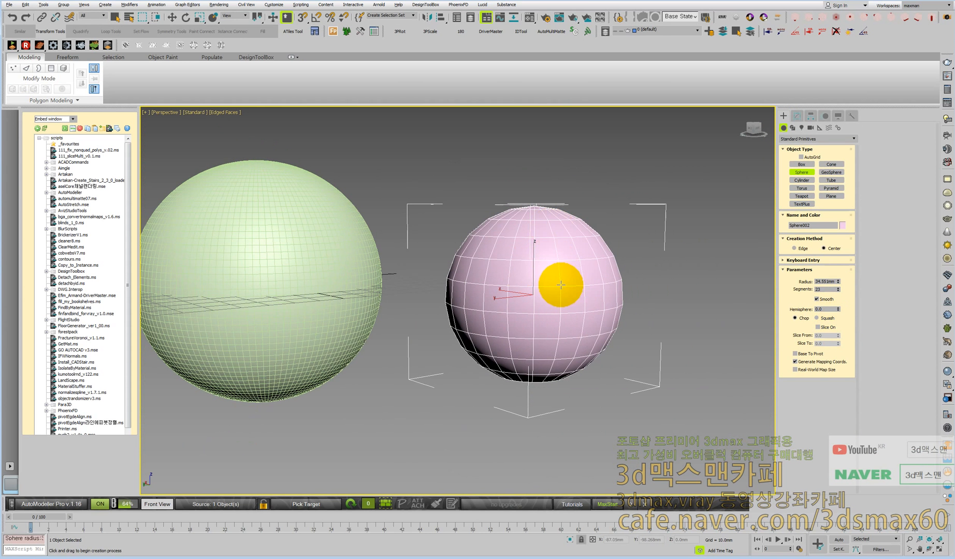
Step: Convert the pink sphere to Editable Poly and remove several edge loops across its upper front with Swift Loop
key("alt+p")
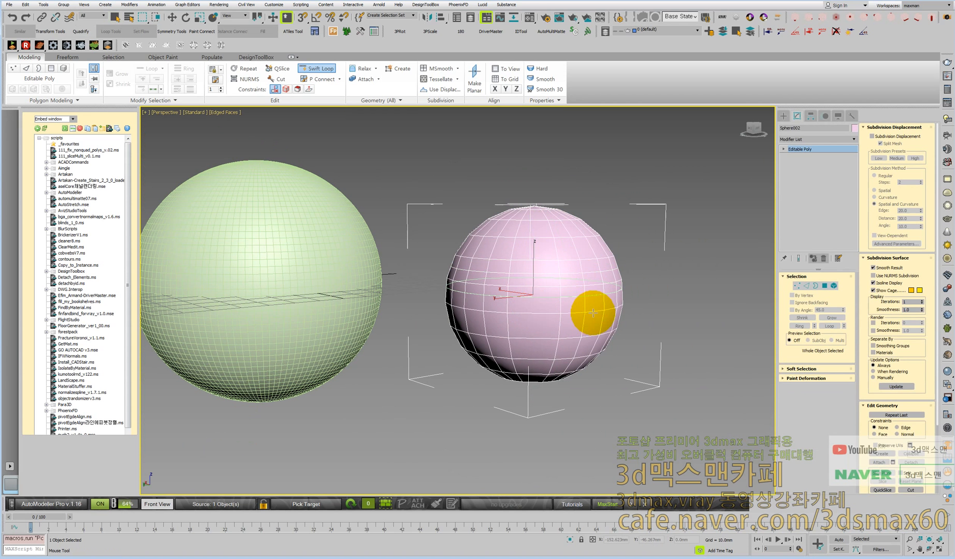
middle_click_drag(598, 309, 622, 321, "alt")
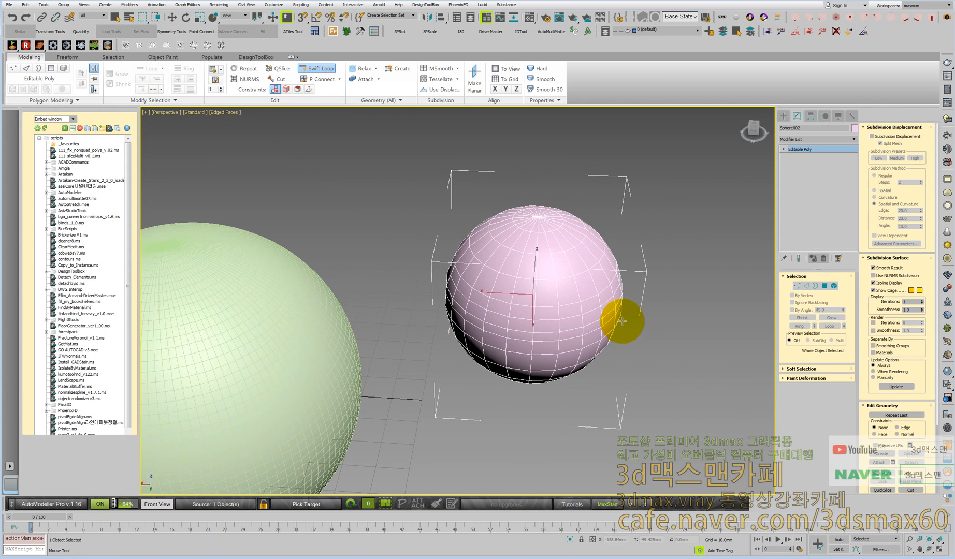
scroll(515, 308, "up", 5)
left_click(528, 296, "ctrl+shift")
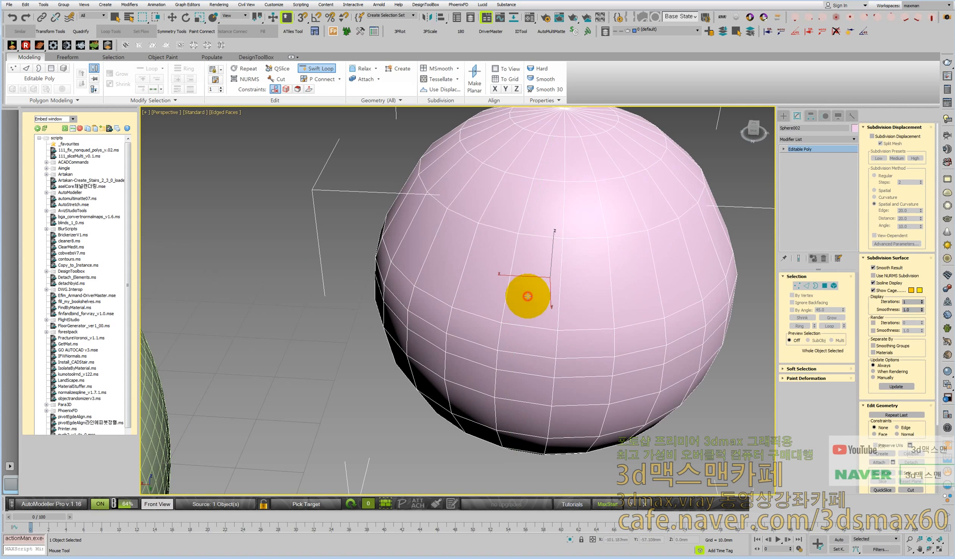
left_click(564, 250, "ctrl+shift")
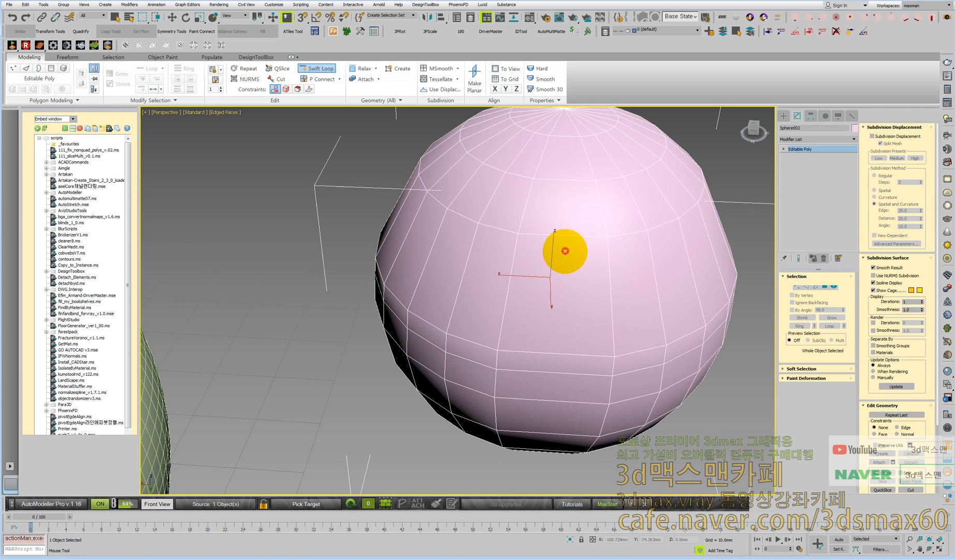
left_click(601, 260, "ctrl+shift")
left_click(635, 262, "ctrl+shift")
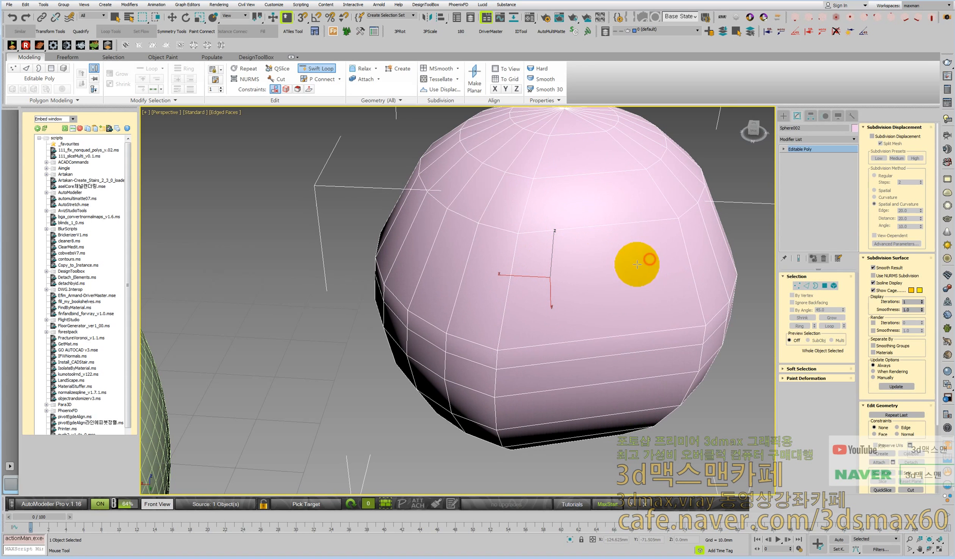
Step: Remove further edge loops from the pink sphere's lower front and middle with Swift Loop
left_click(500, 350, "ctrl+shift")
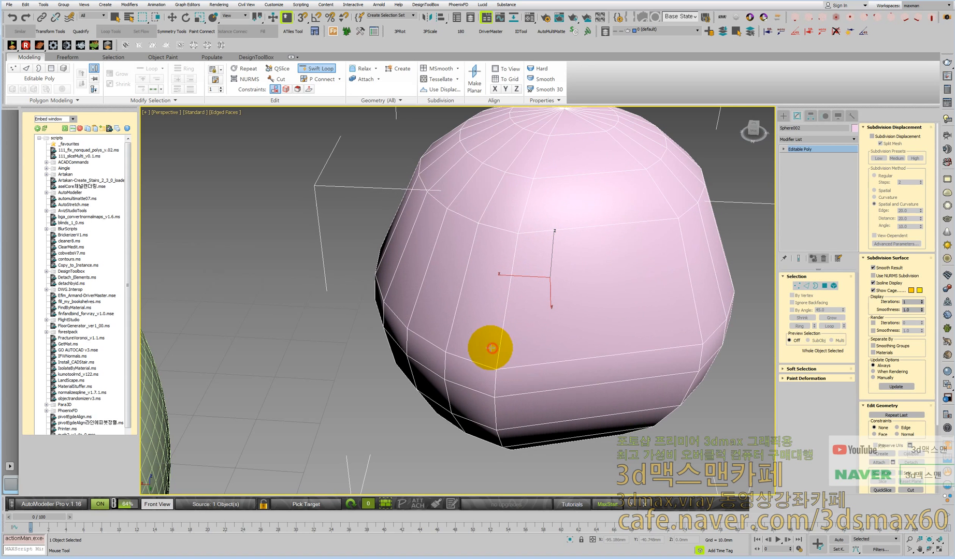
left_click(429, 341, "ctrl+shift")
middle_click_drag(465, 333, 503, 298, "alt")
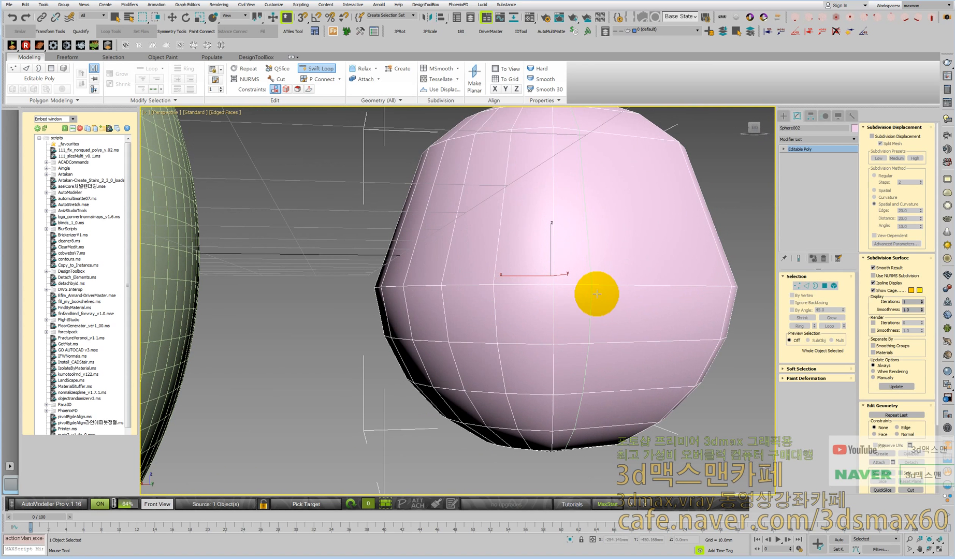
left_click(598, 287, "ctrl+shift")
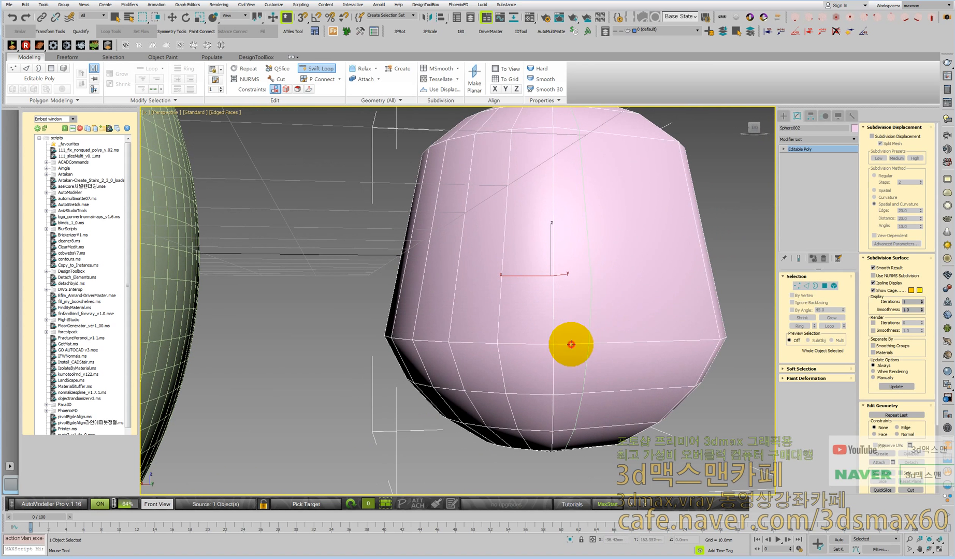
scroll(571, 344, "down", 6)
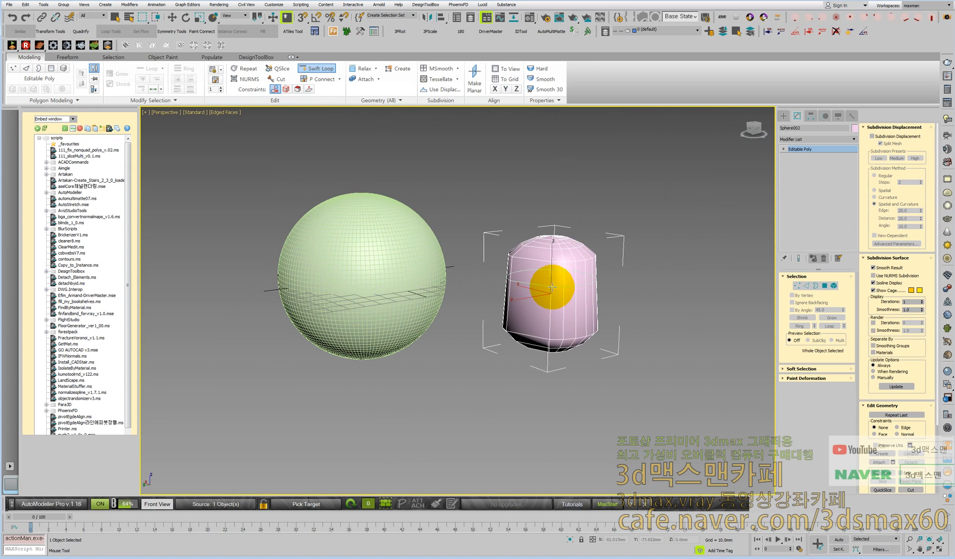
Step: Undo the edge loop removals on the pink sphere
key("ctrl+z")
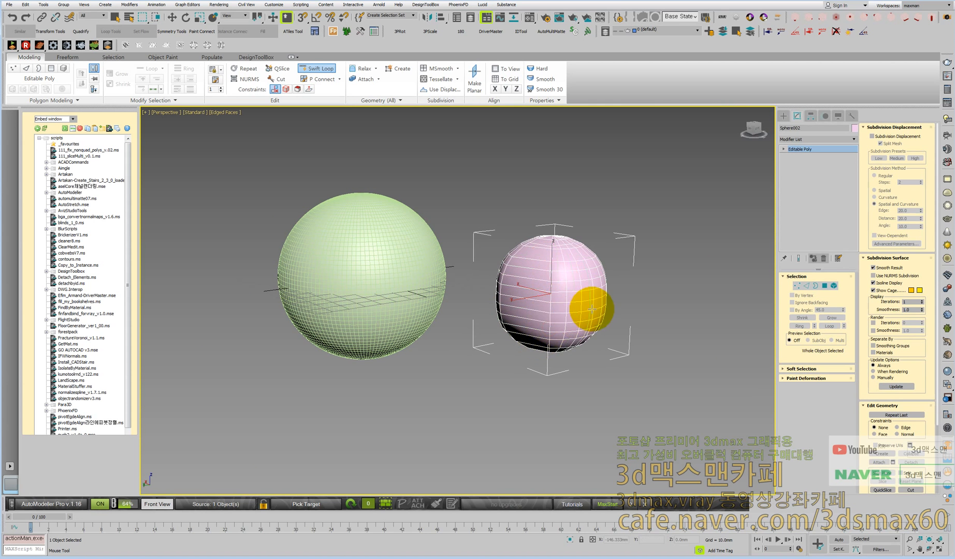
mouse_move(586, 313)
middle_mouse_down("alt")
mouse_move(605, 305)
mouse_move(574, 300)
middle_mouse_up("alt")
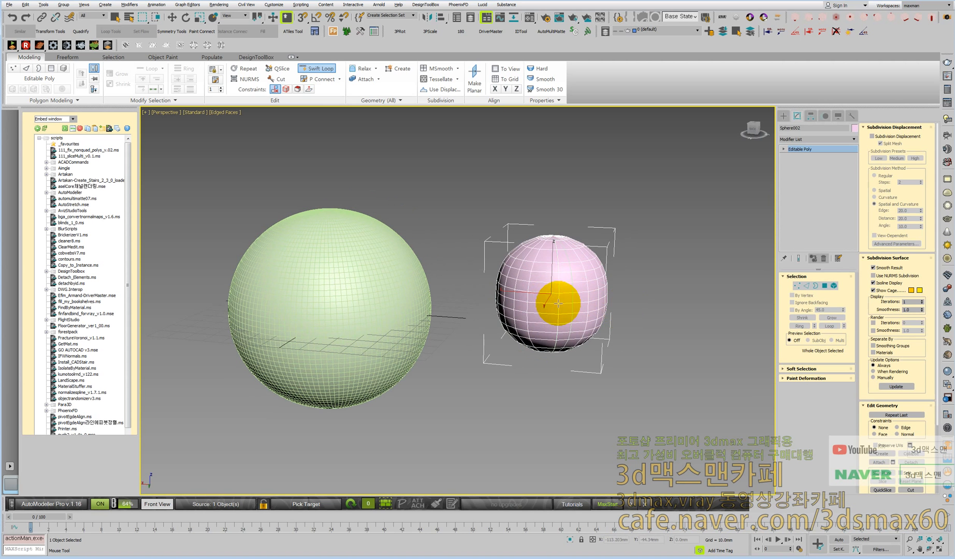
middle_click_drag(559, 304, 528, 305, "alt")
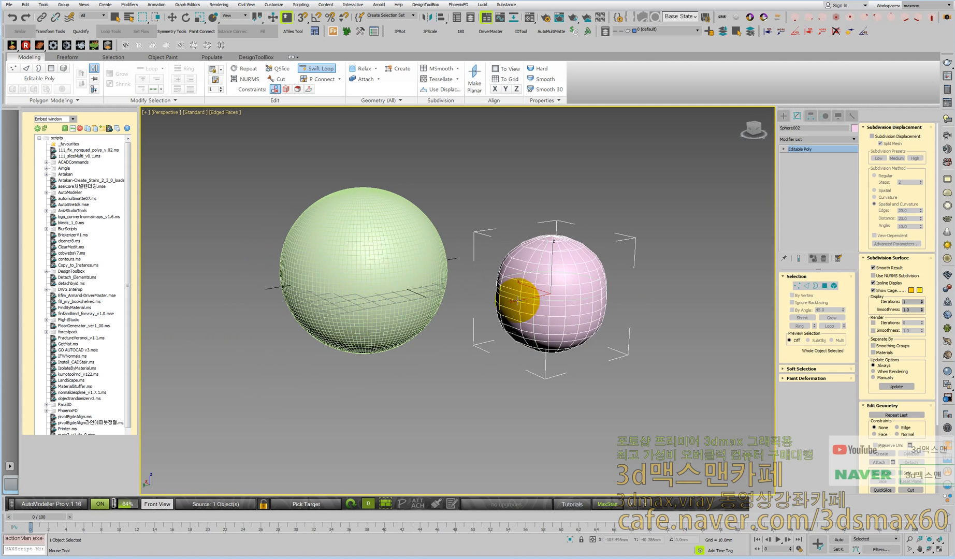
middle_click_drag(564, 294, 587, 299, "alt")
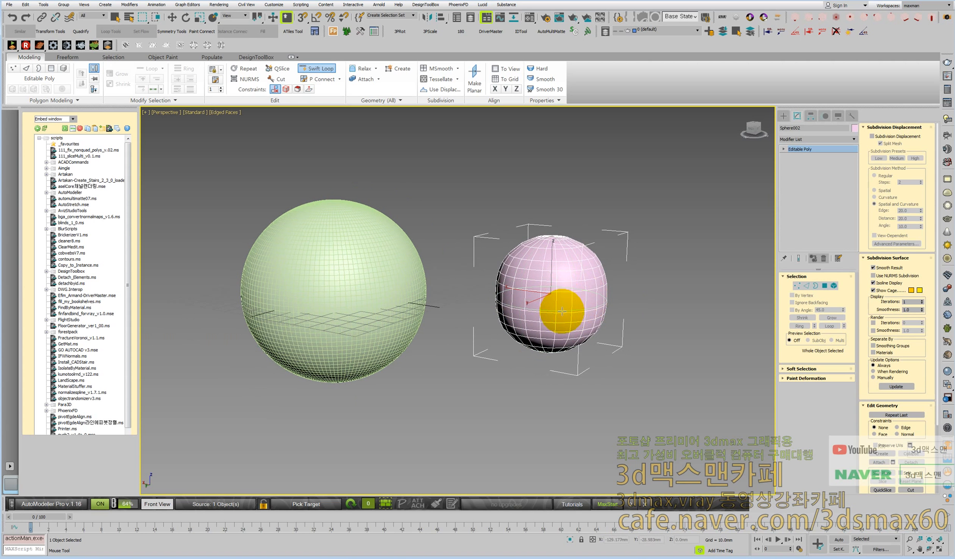
middle_click_drag(550, 294, 601, 287, "alt")
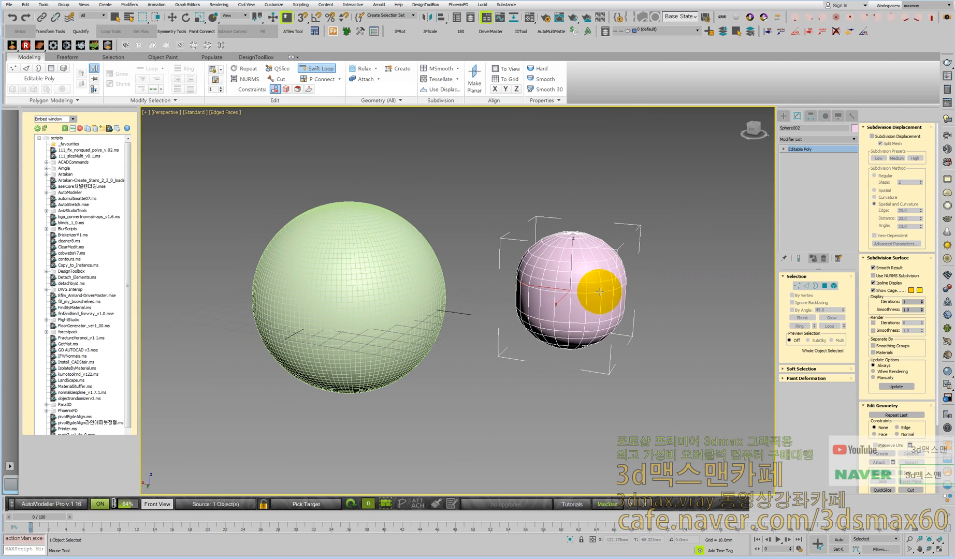
Step: Delete the pink sphere and the green sphere to empty the scene
key("w")
key("Delete")
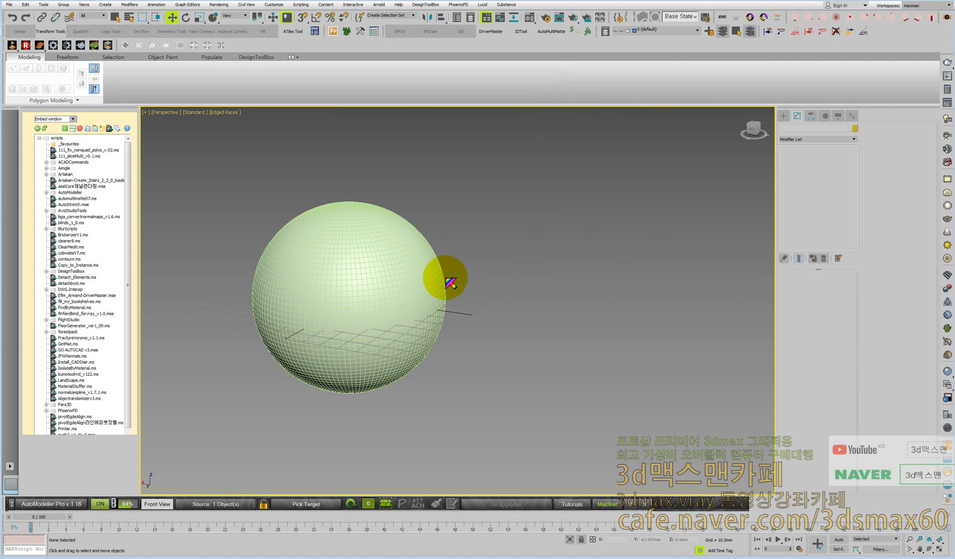
left_click(422, 270)
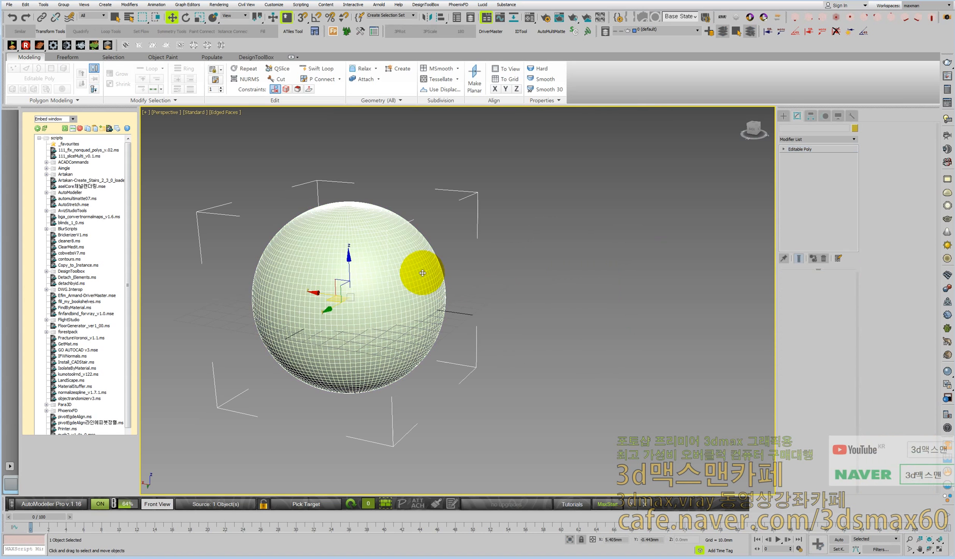
middle_click_drag(419, 273, 543, 248, "alt")
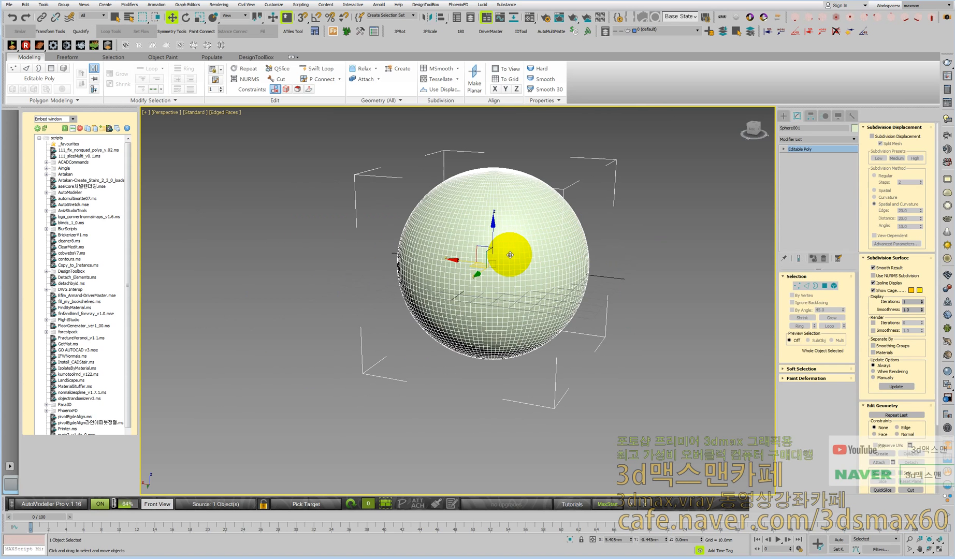
key("Delete")
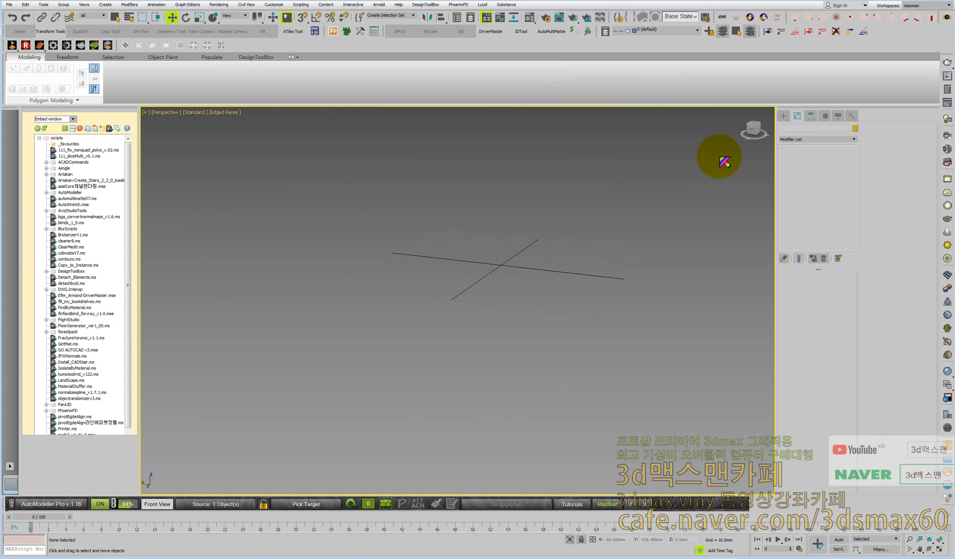
Step: Create a box at the grid centre with the Cube creation method, about 72 mm on each side
left_click(784, 114)
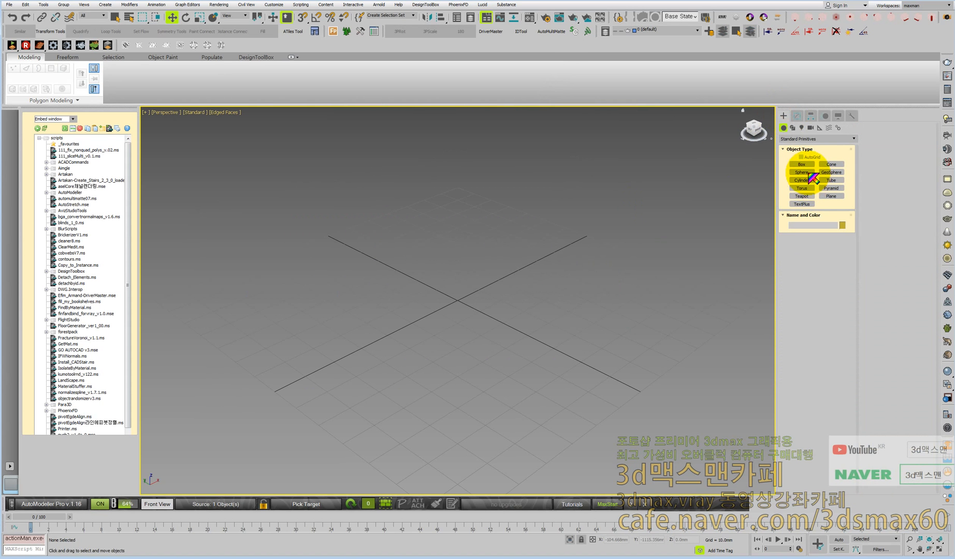
left_click(801, 164)
left_click(806, 247)
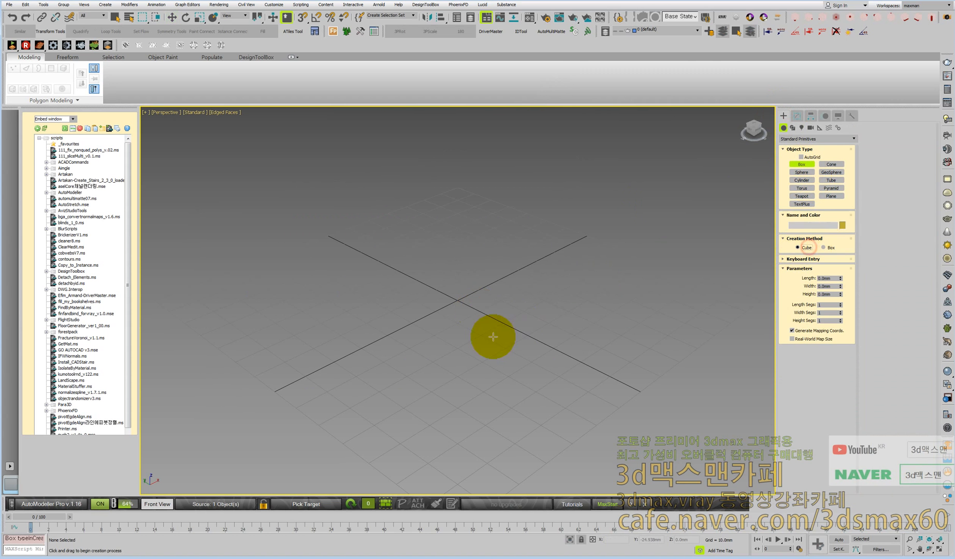
left_click_drag(454, 301, 523, 326)
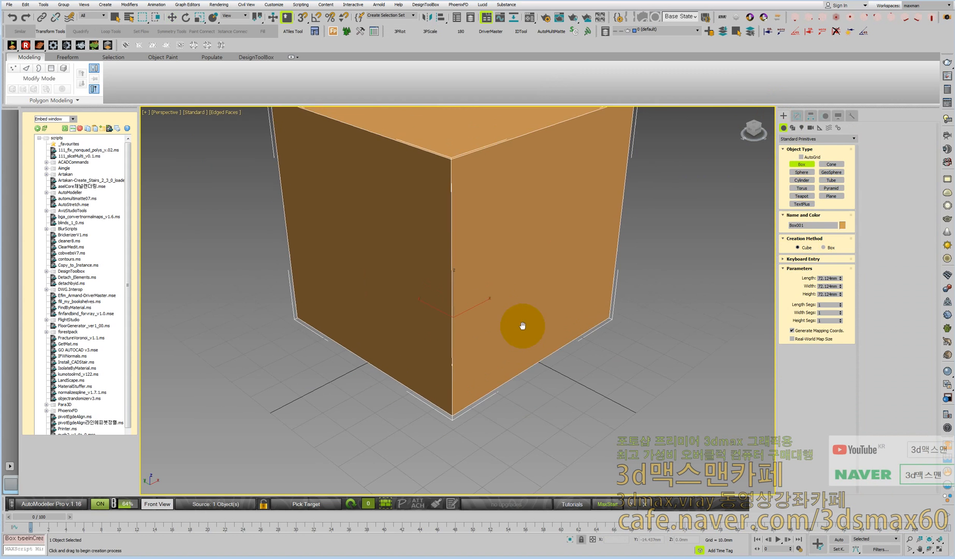
scroll(520, 337, "down", 5)
Step: Set the cube's length, width and height segments to 26, 27 and 33, and convert it to Editable Poly
left_click(797, 116)
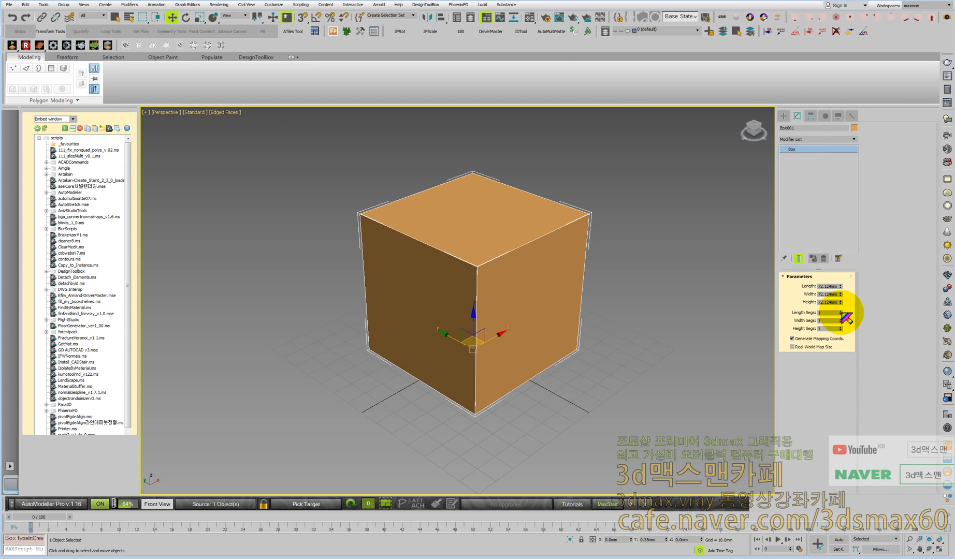
left_click_drag(842, 313, 539, 283)
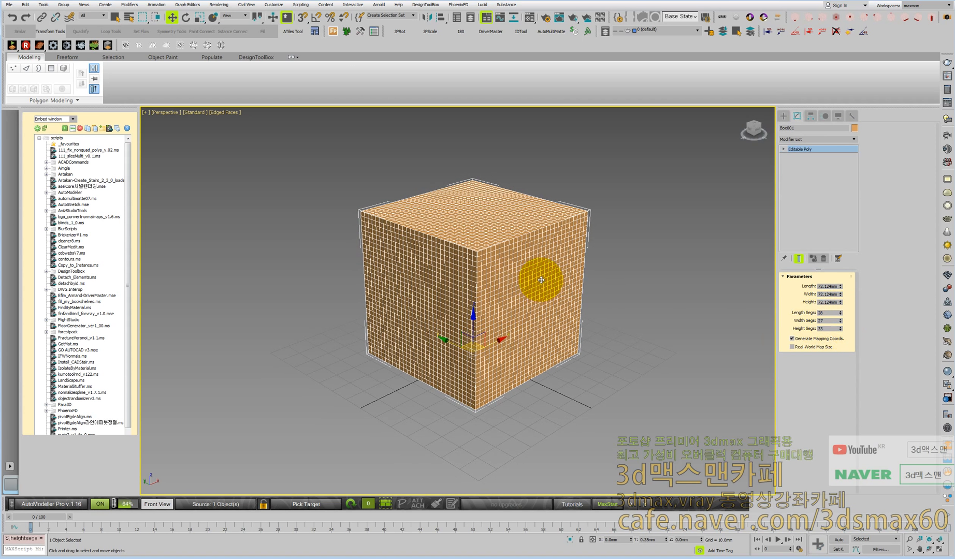
mouse_move(525, 264)
middle_mouse_down("alt")
mouse_move(568, 277)
mouse_move(533, 259)
middle_mouse_up("alt")
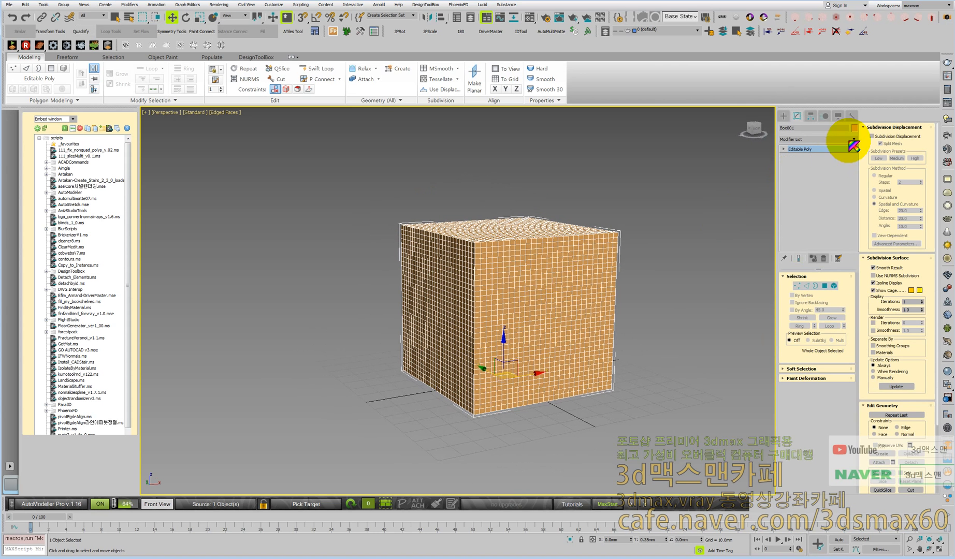
Step: Apply a MultiRes modifier to the box, generate it, and reduce the vertex percentage to 54
left_click_drag(852, 141, 778, 185)
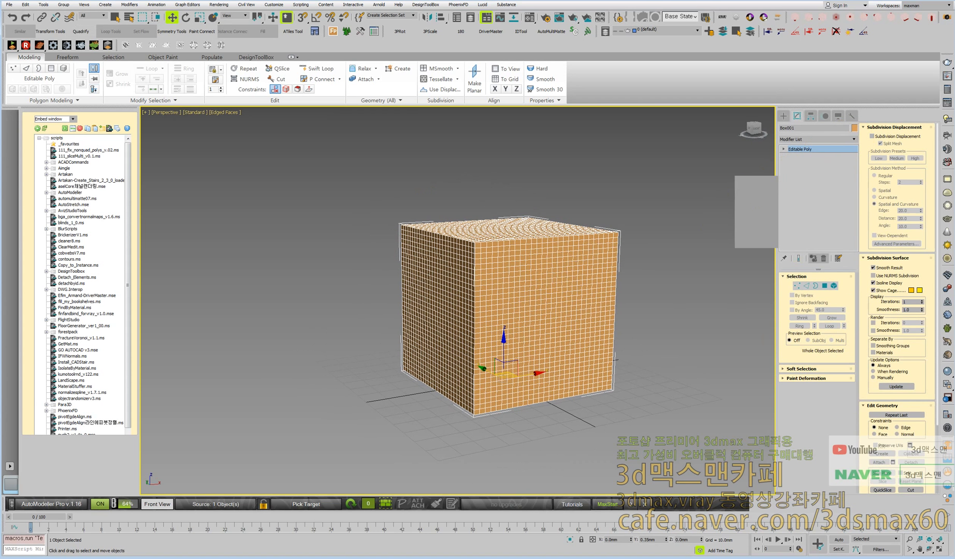
type("mul")
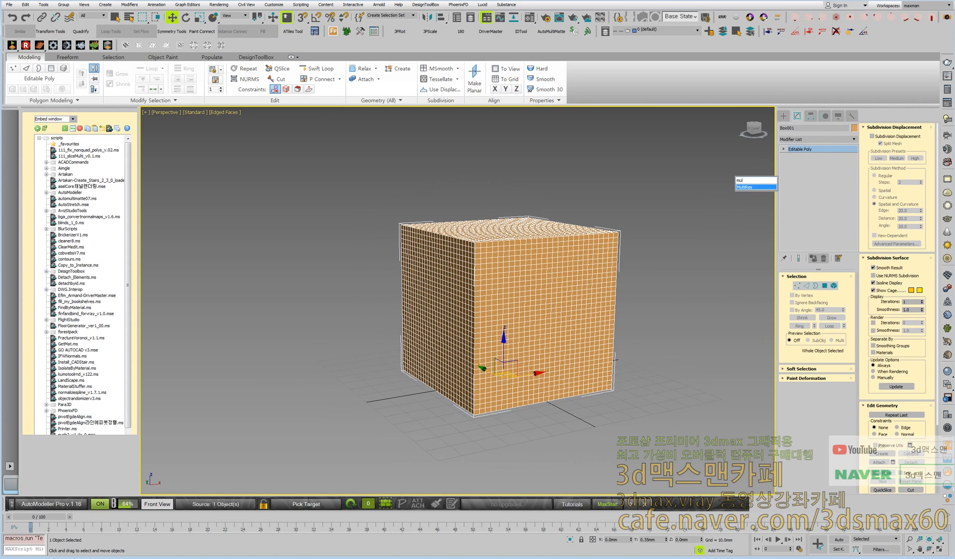
key("Return")
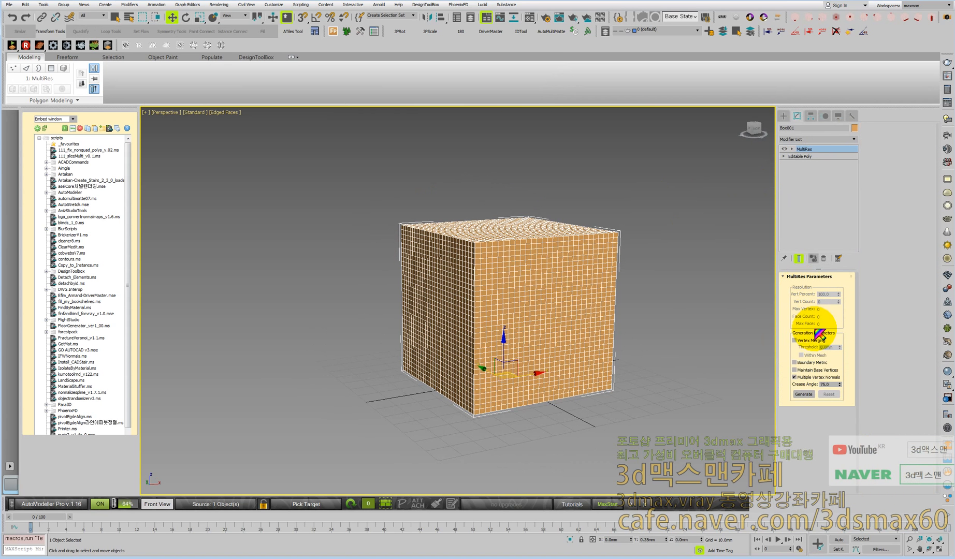
left_click(802, 393)
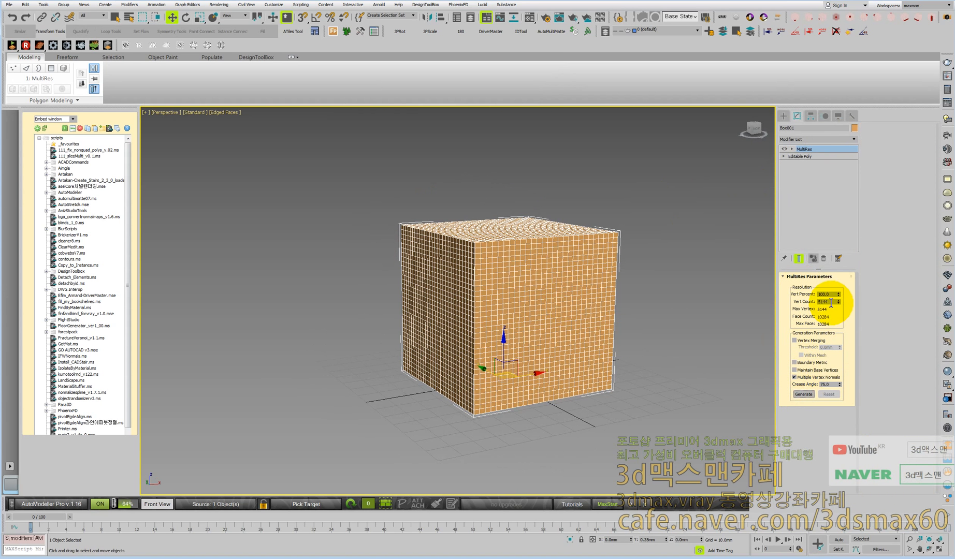
mouse_move(838, 301)
left_mouse_down()
mouse_move(825, 294)
mouse_move(831, 305)
left_mouse_up()
middle_click_drag(624, 308, 521, 273, "alt")
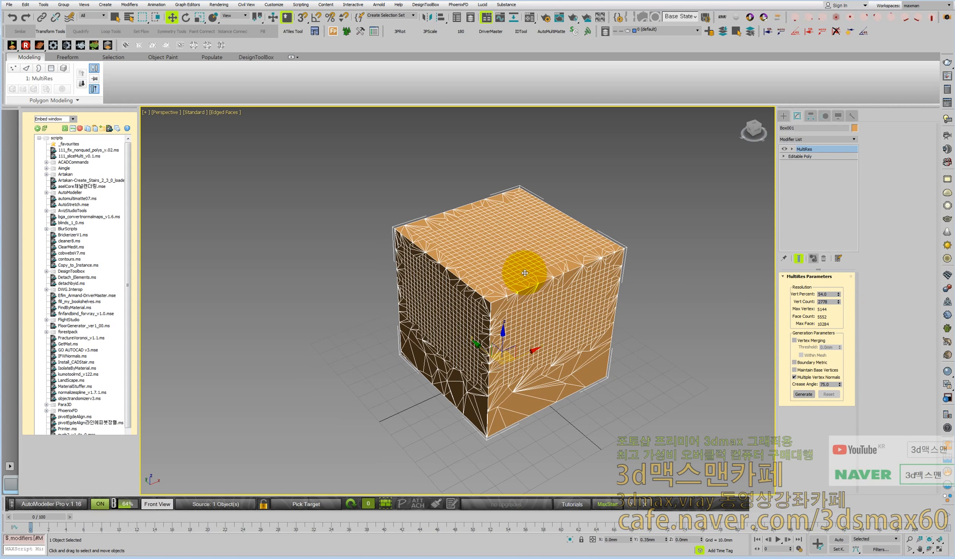
scroll(508, 302, "up", 4)
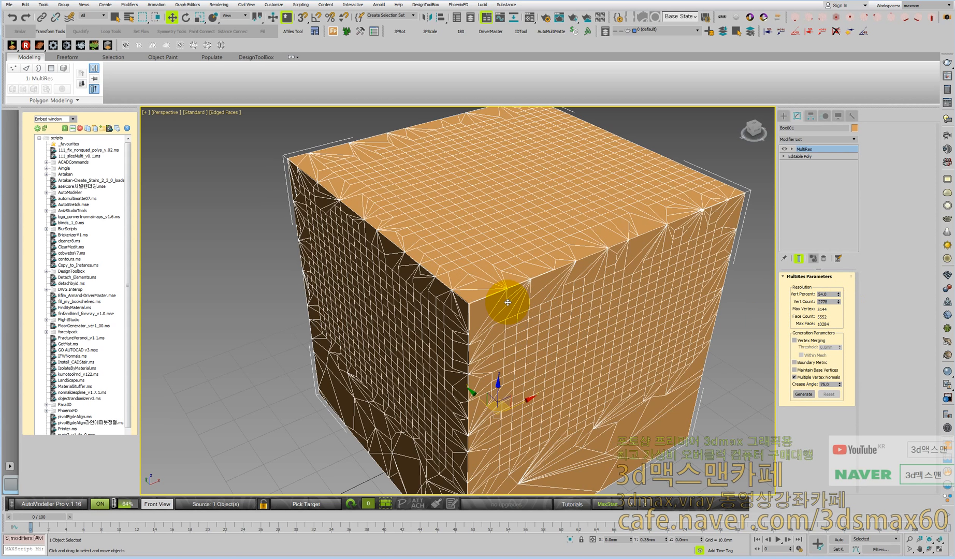
key("F4")
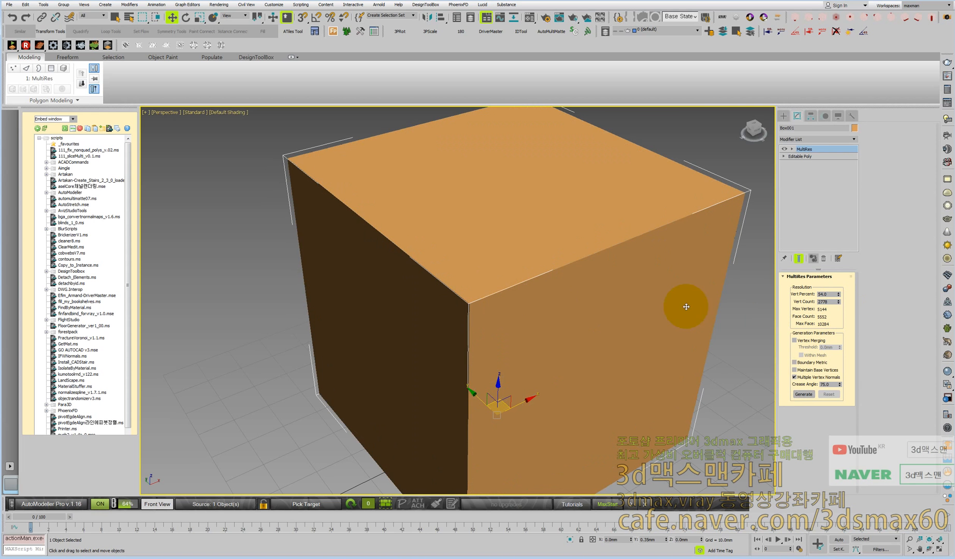
key("F4")
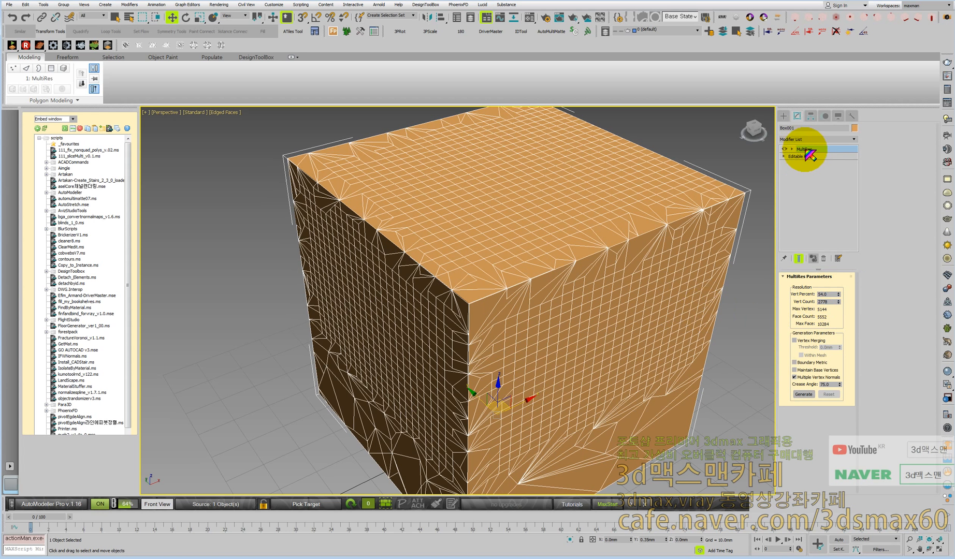
Step: Remove the MultiRes modifier from the box, leaving only its Editable Poly base
left_click(824, 259)
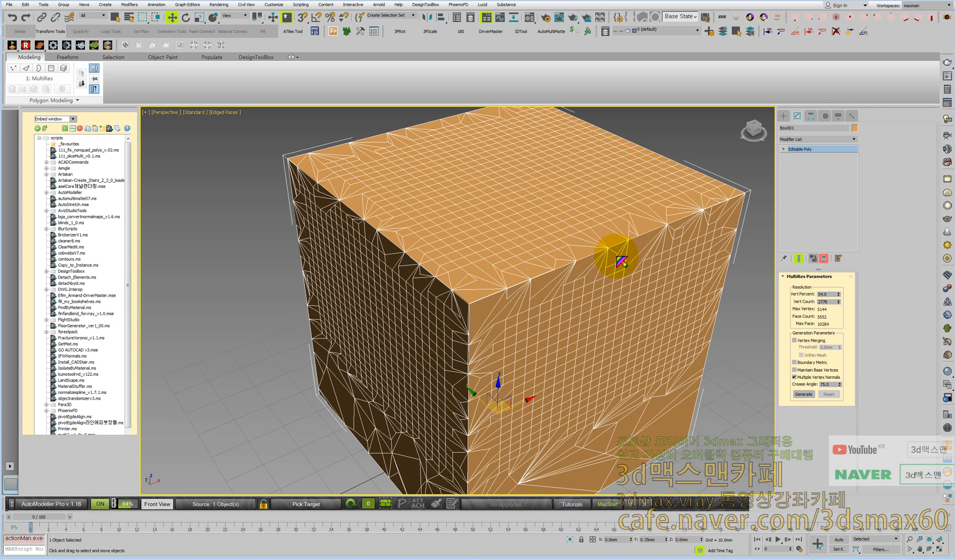
scroll(590, 243, "down", 3)
middle_click_drag(598, 248, 665, 250)
middle_click_drag(485, 222, 416, 230, "alt")
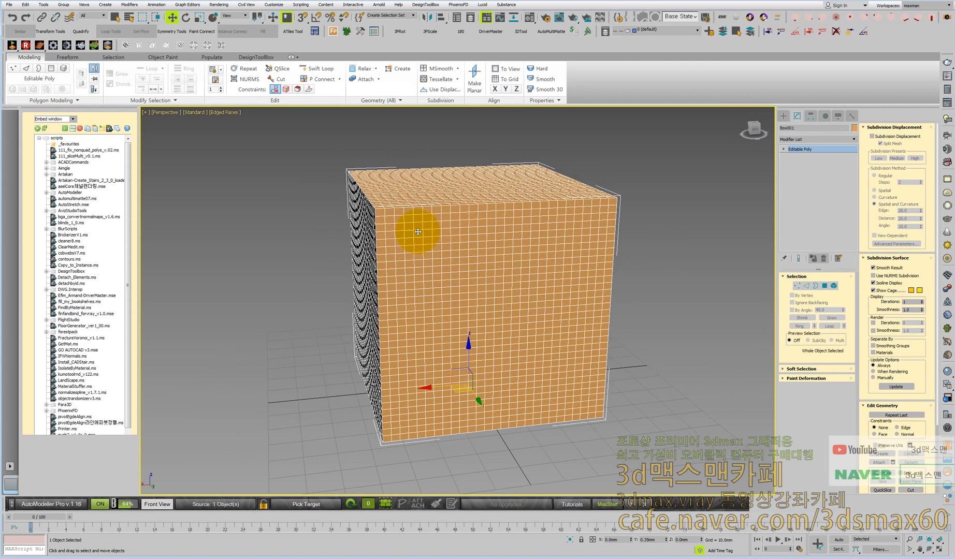
scroll(391, 227, "up", 4)
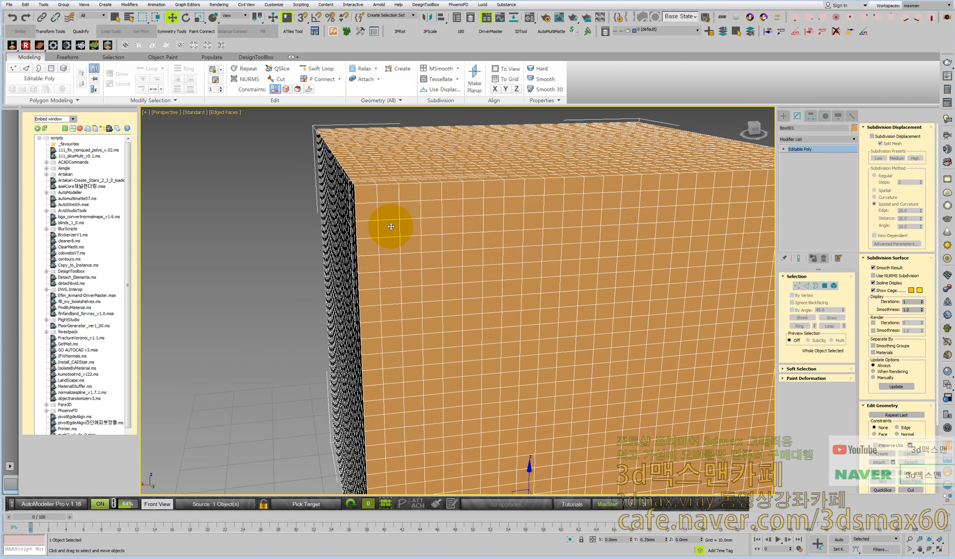
scroll(390, 226, "down", 4)
middle_click_drag(455, 220, 379, 208)
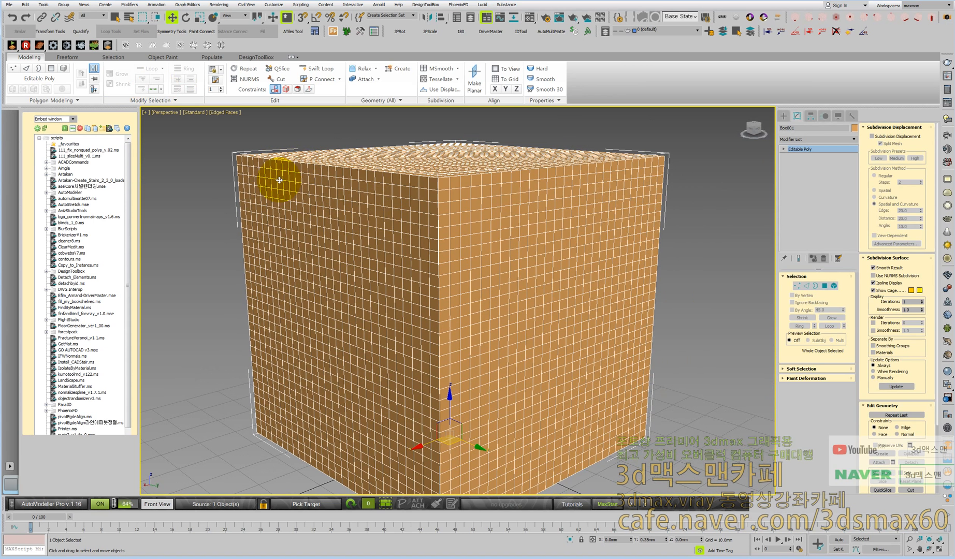
Step: At edge level, select two vertical edges in neighbouring columns near the box's upper corner and extend them with Dot Loop
key("2")
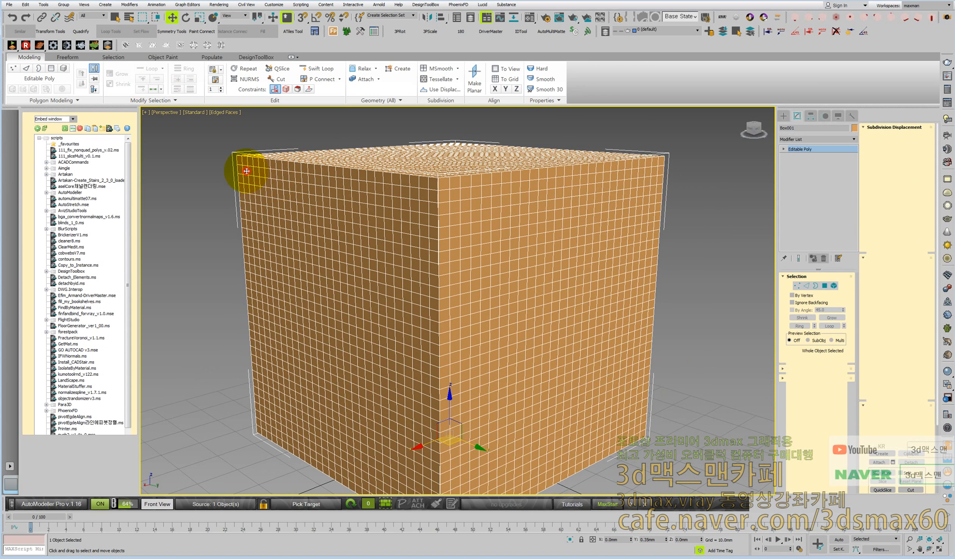
left_click(246, 171)
scroll(259, 181, "up", 5)
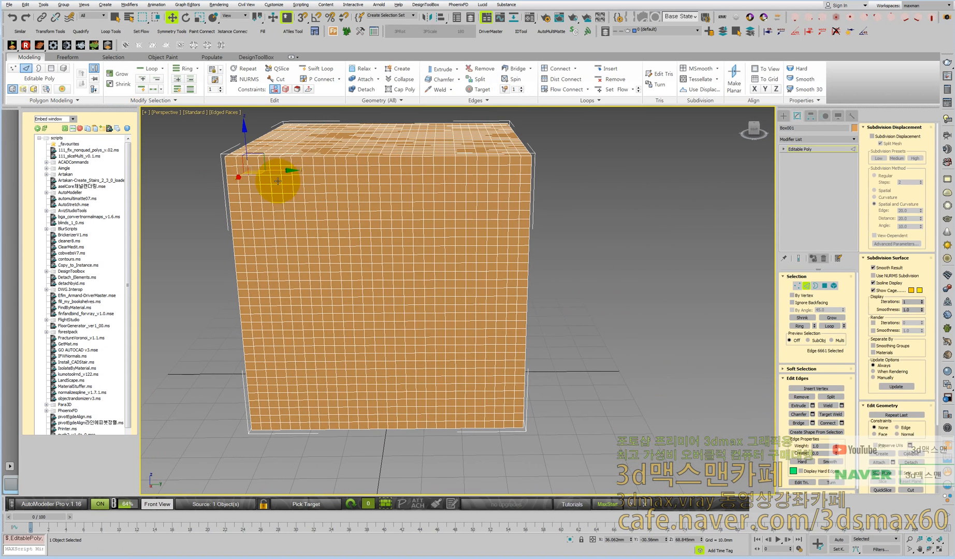
left_click(249, 171)
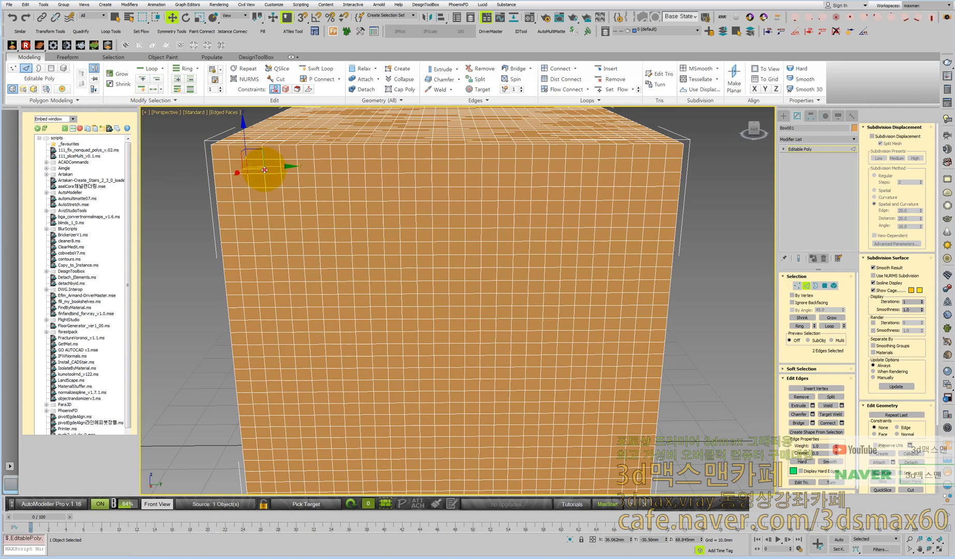
left_click(155, 94)
scroll(254, 171, "up", 4)
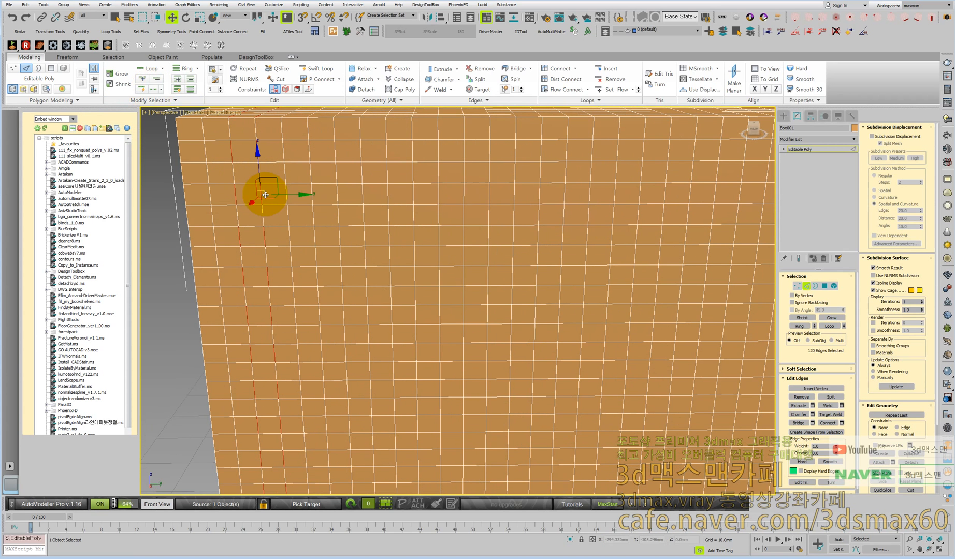
left_click_drag(306, 199, 222, 154)
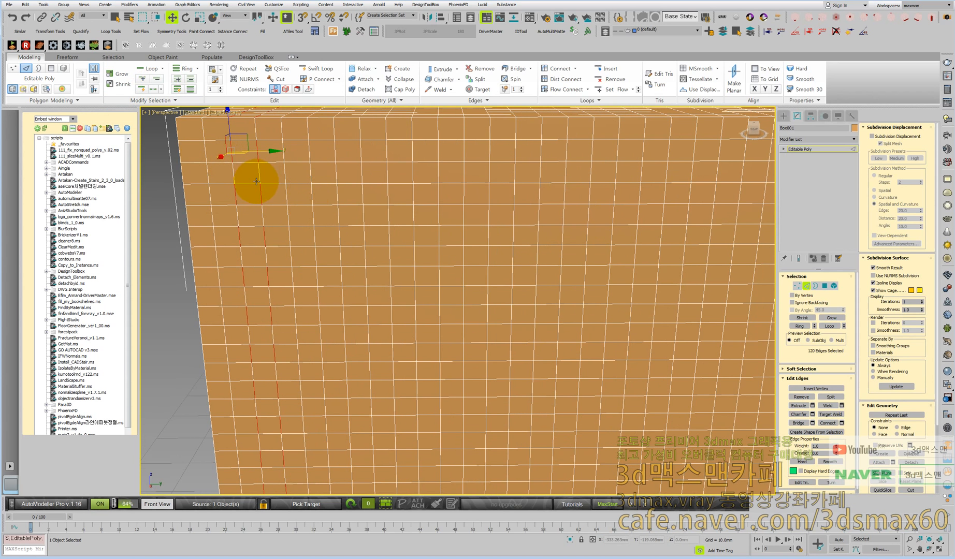
Step: Select a horizontal edge near the box's upper corner and extend it around the box with Dot Loop
left_click(213, 160)
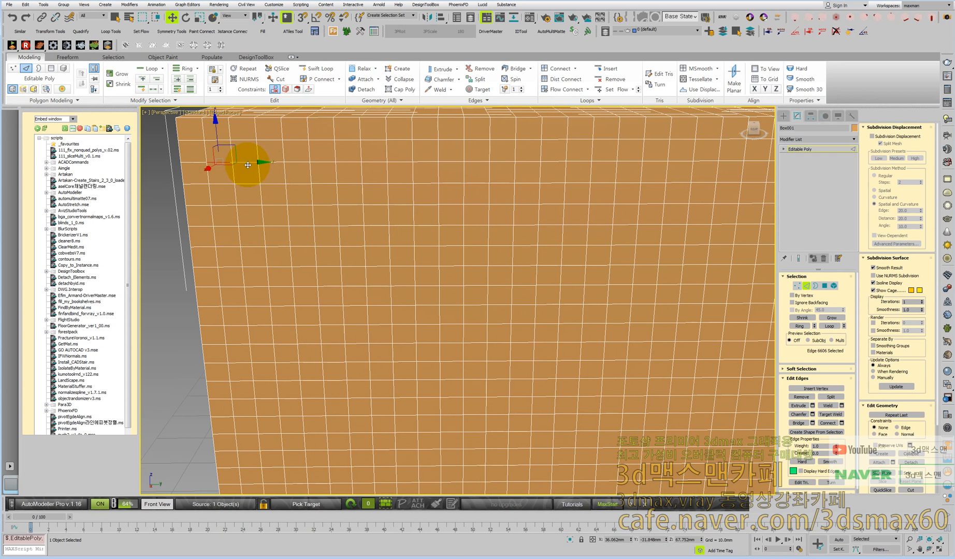
left_click(156, 89)
scroll(302, 179, "down", 8)
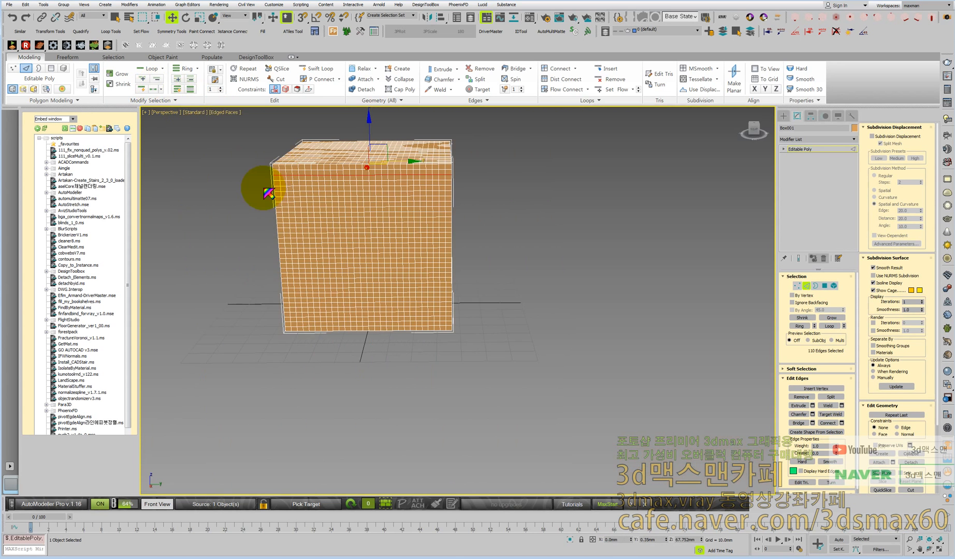
scroll(266, 187, "up", 8)
scroll(274, 193, "down", 2)
left_click(299, 193)
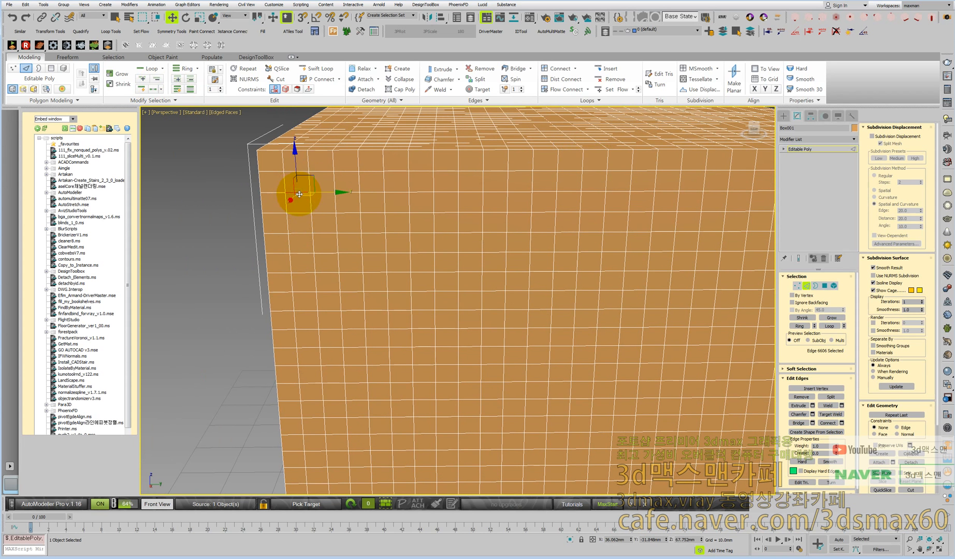
left_click(156, 89)
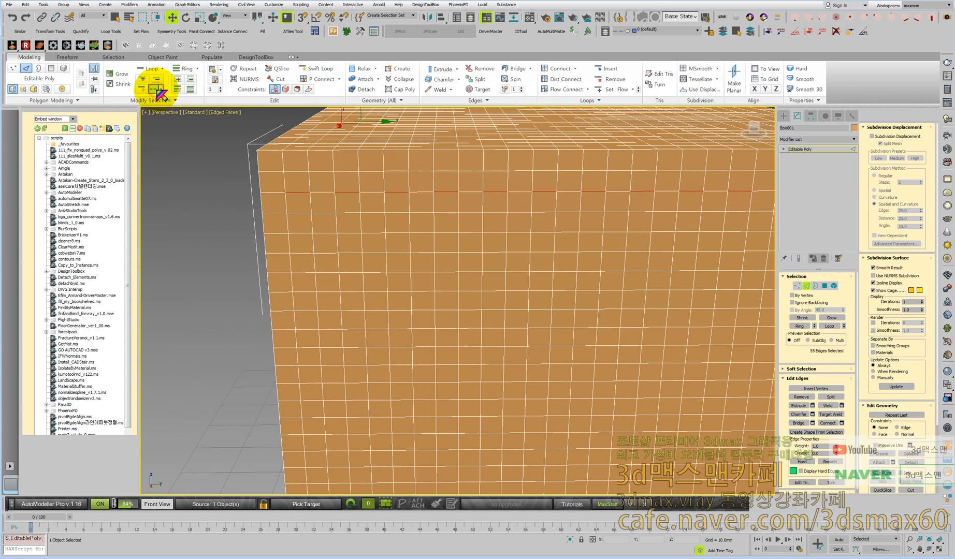
left_click(460, 196)
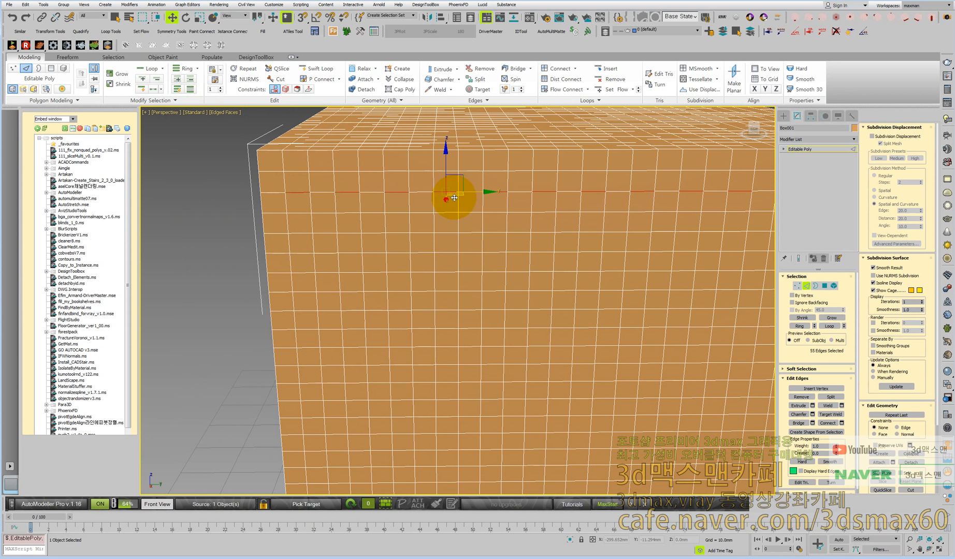
Step: Select a single vertical edge one column in from the box's corner and extend it with Dot Loop
left_click(290, 195)
left_click(283, 187)
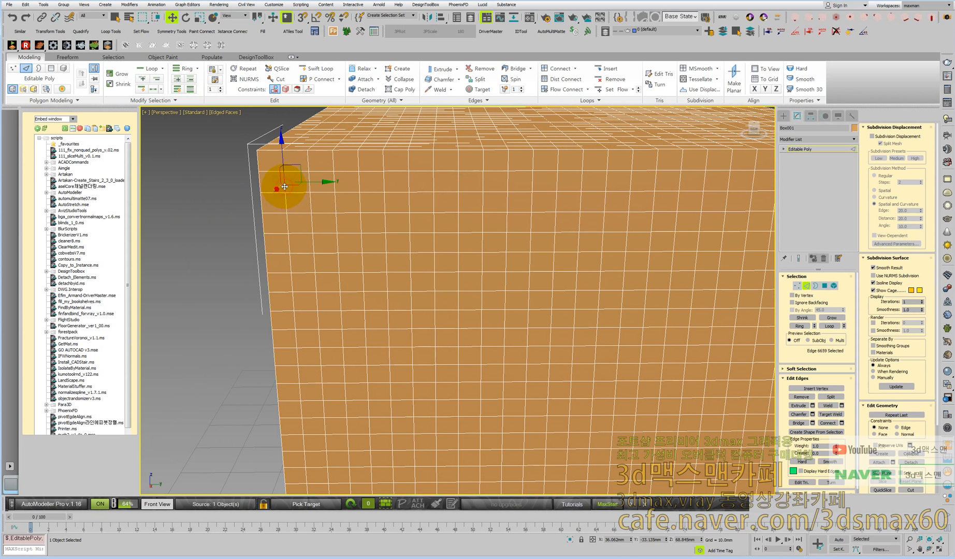
left_click(156, 89)
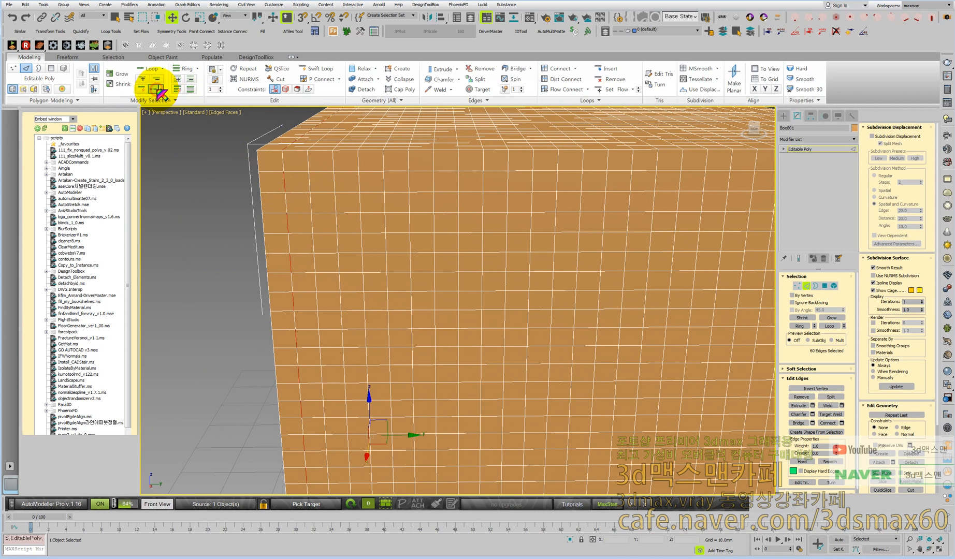
Step: Select two vertical edges in the first two inner columns beside the box's corner and extend both with Dot Loop
left_click(279, 171)
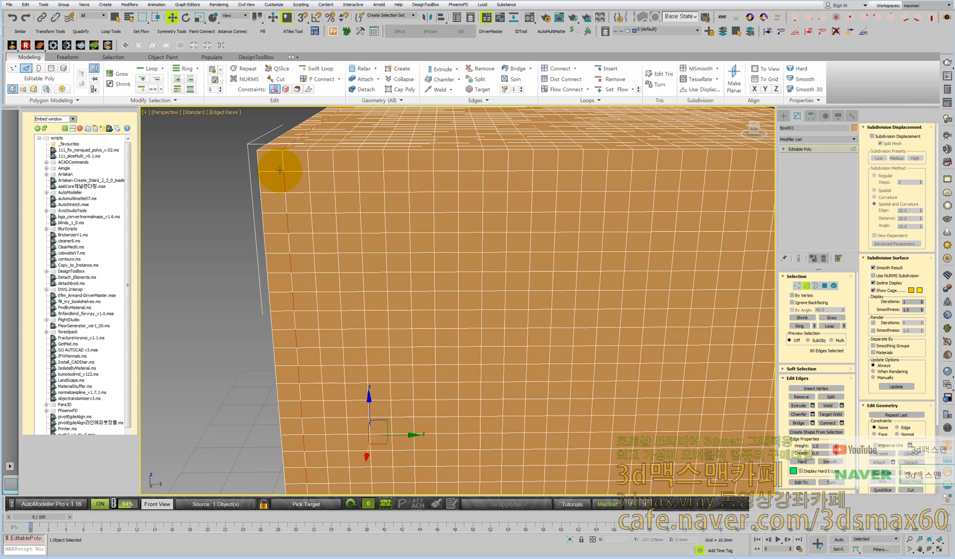
left_click(282, 180)
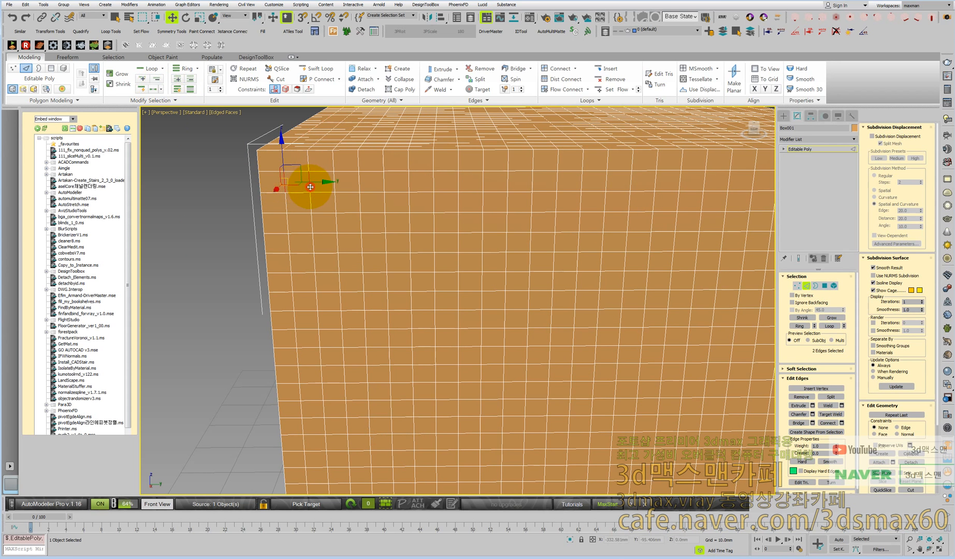
left_click(156, 88)
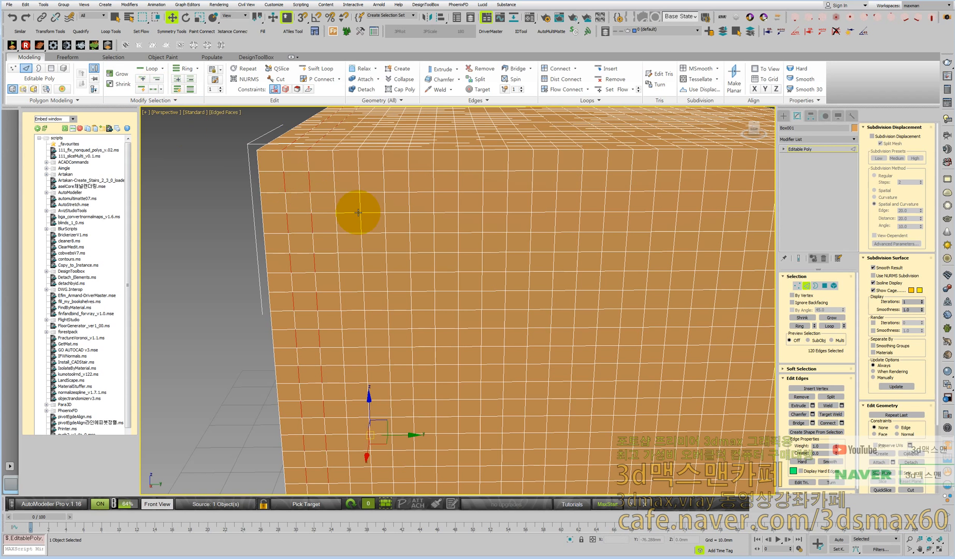
left_click(325, 216)
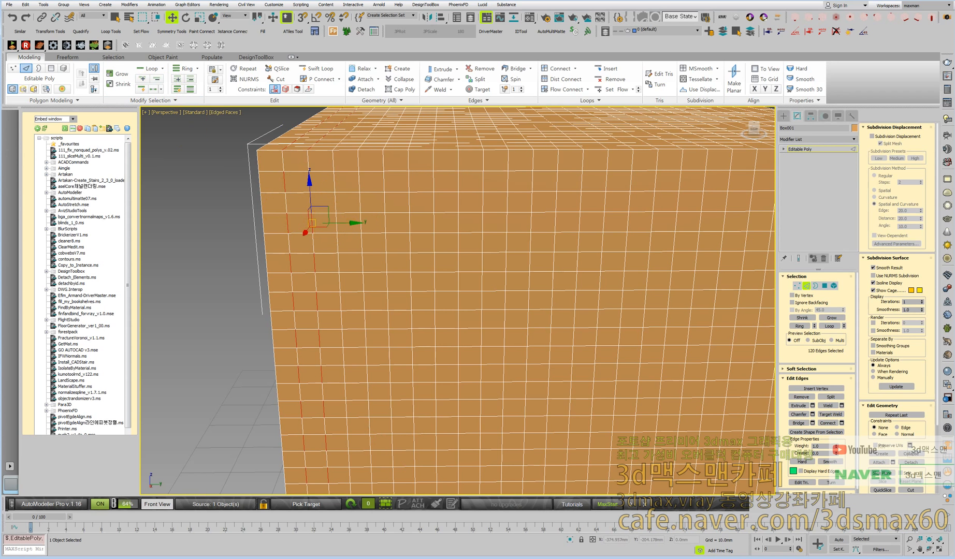
Step: Re-enter edge level, extend one horizontal edge a few rows below the top with Dot Loop, and spread the selection with Dot Ring
key("2")
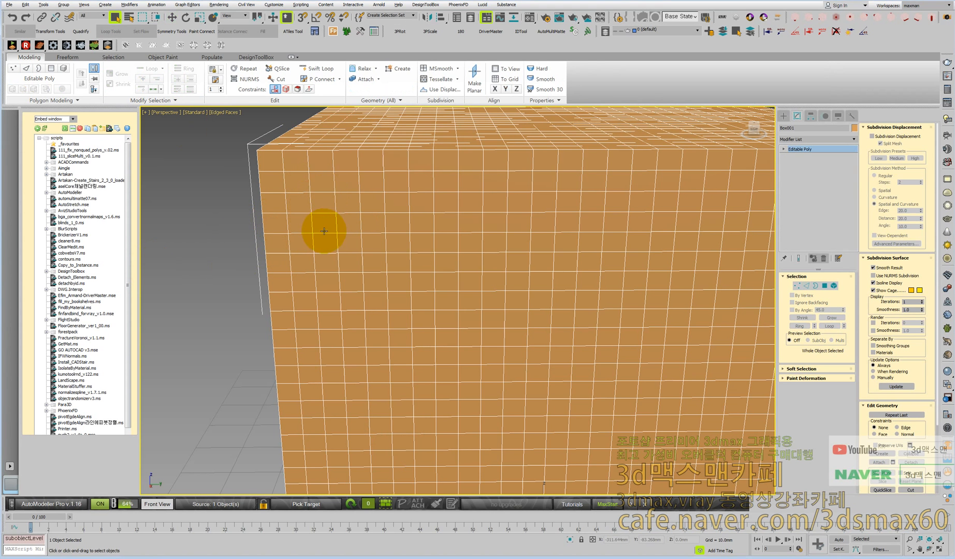
key("2")
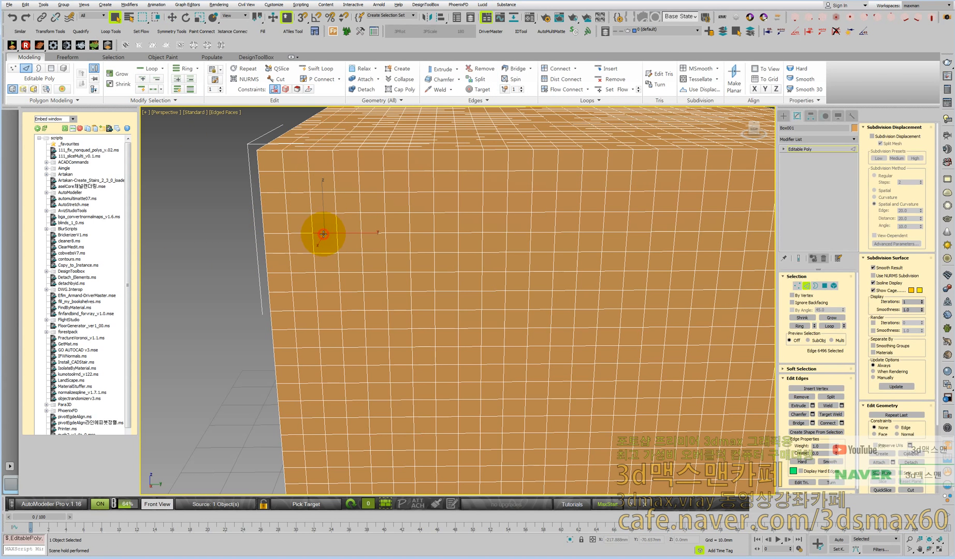
left_click(154, 90)
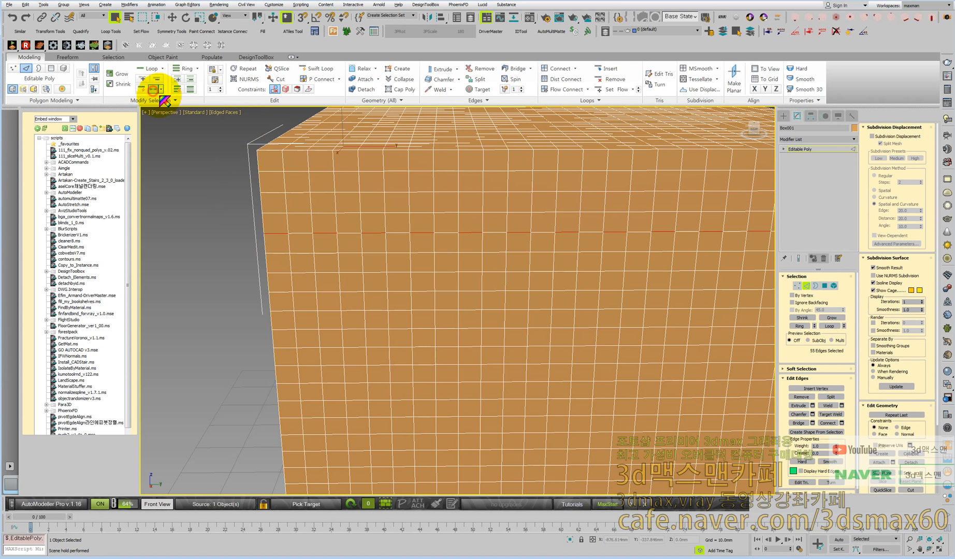
left_click(235, 236)
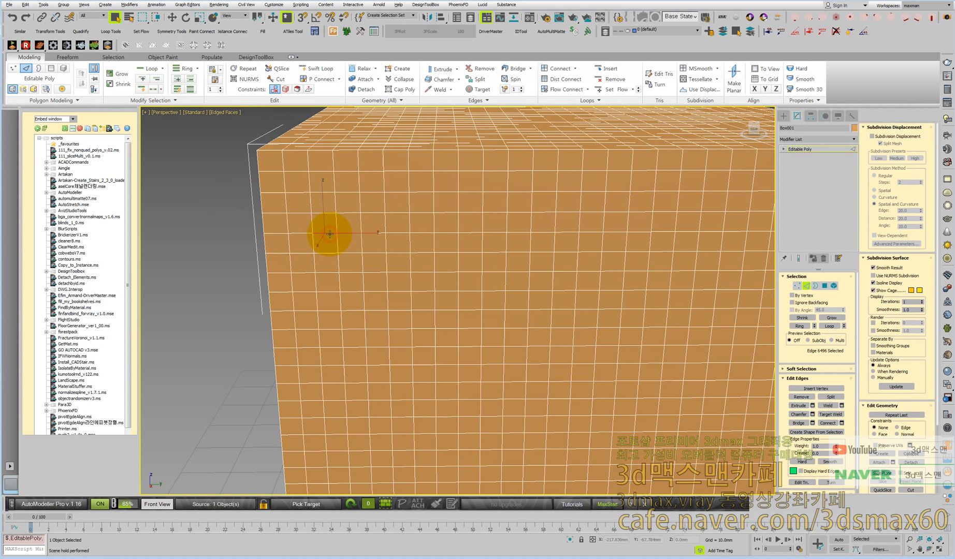
left_click(154, 89)
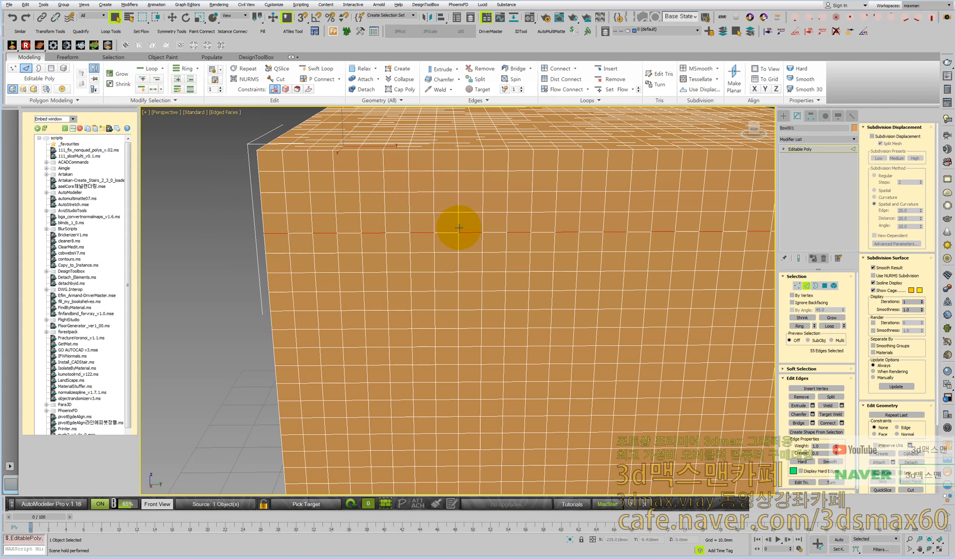
left_click(190, 90)
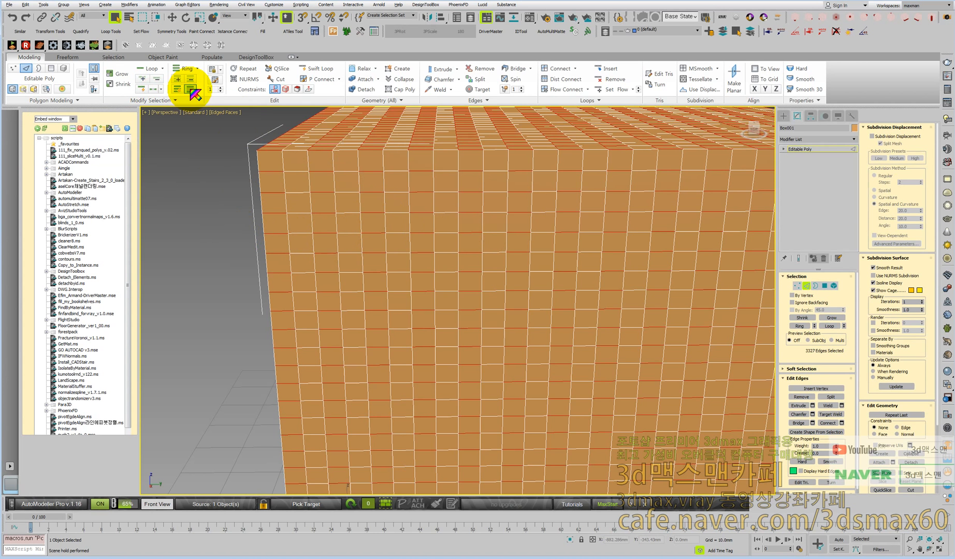
scroll(352, 212, "up", 5)
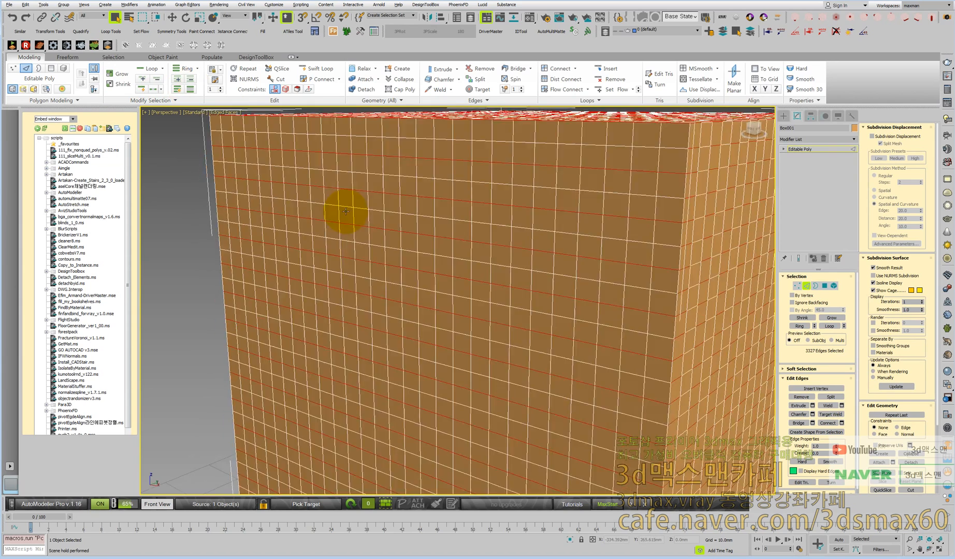
Step: Reset the scene to an empty one without saving the changes to the current box
scroll(342, 211, "down", 5)
middle_click_drag(341, 210, 494, 235, "alt")
key("ctrl+o")
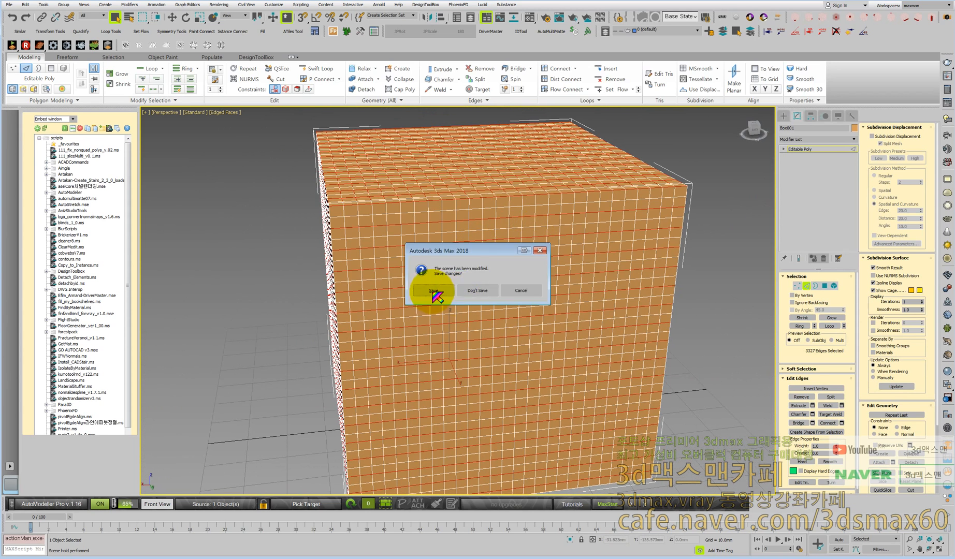
left_click(470, 293)
left_click(451, 286)
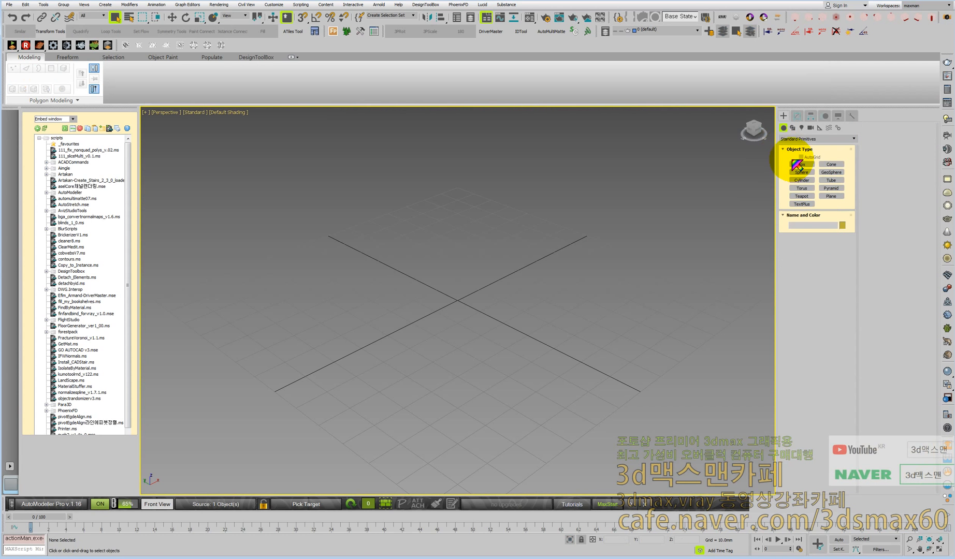
Step: Draw a box about 57 mm long, 59 mm wide and 58 mm high, with 20 length, width and height segments
left_click(801, 164)
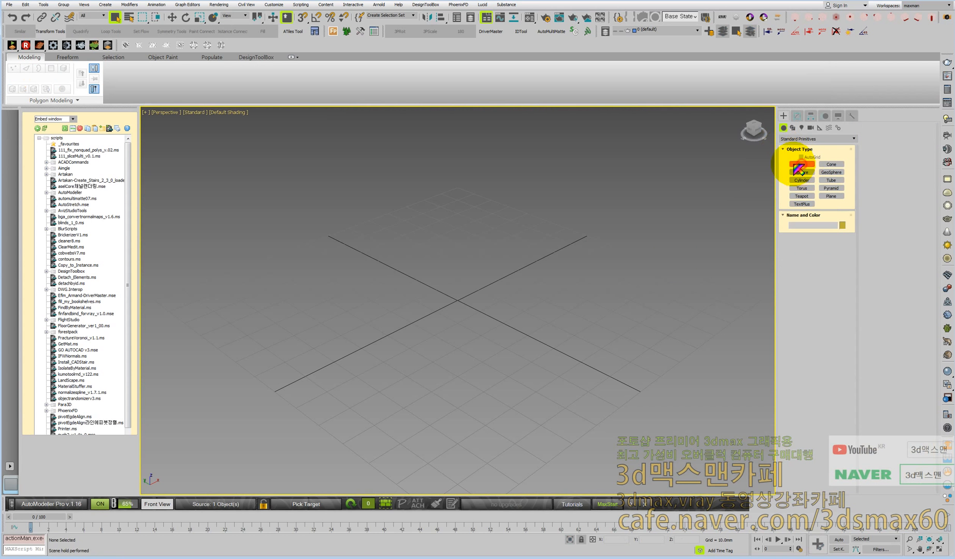
left_click_drag(461, 286, 463, 378)
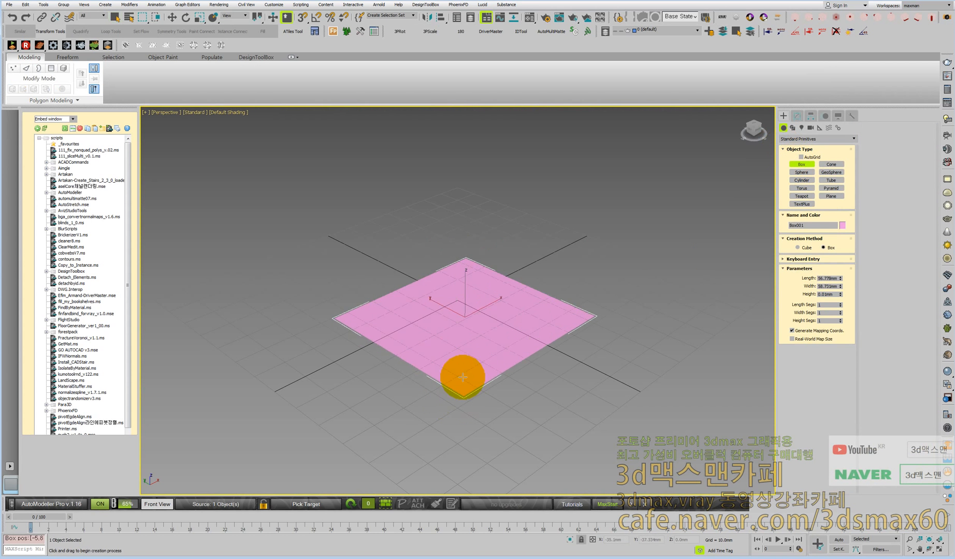
left_click(829, 305)
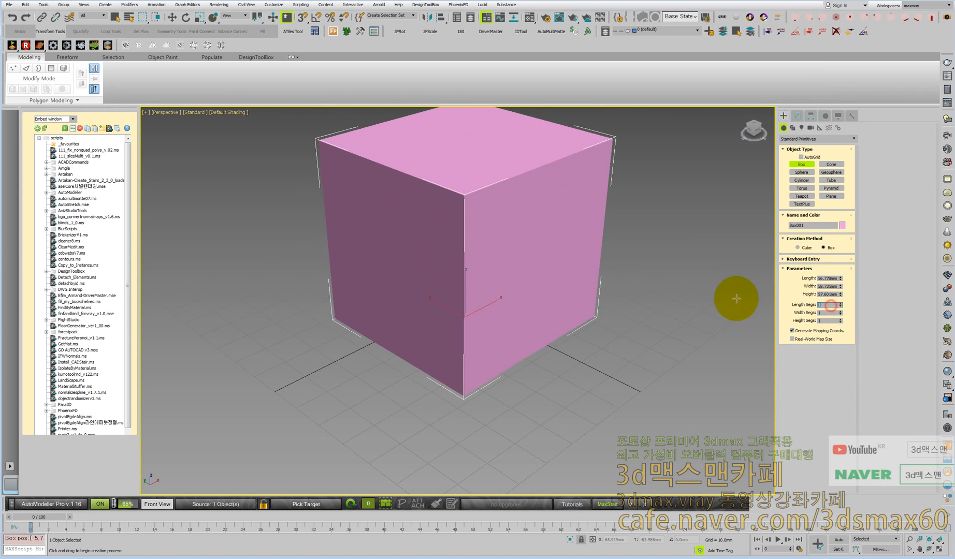
type("20")
key("Tab")
type("20")
key("Tab")
type("20")
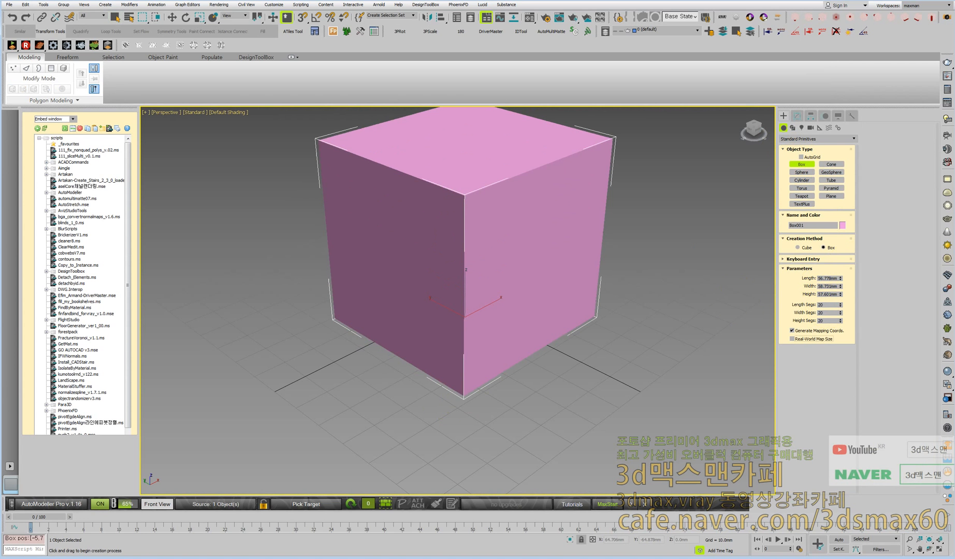
Step: Show edged faces in the Perspective view and convert the box to an Editable Poly
middle_click_drag(444, 256, 431, 278)
key("F4")
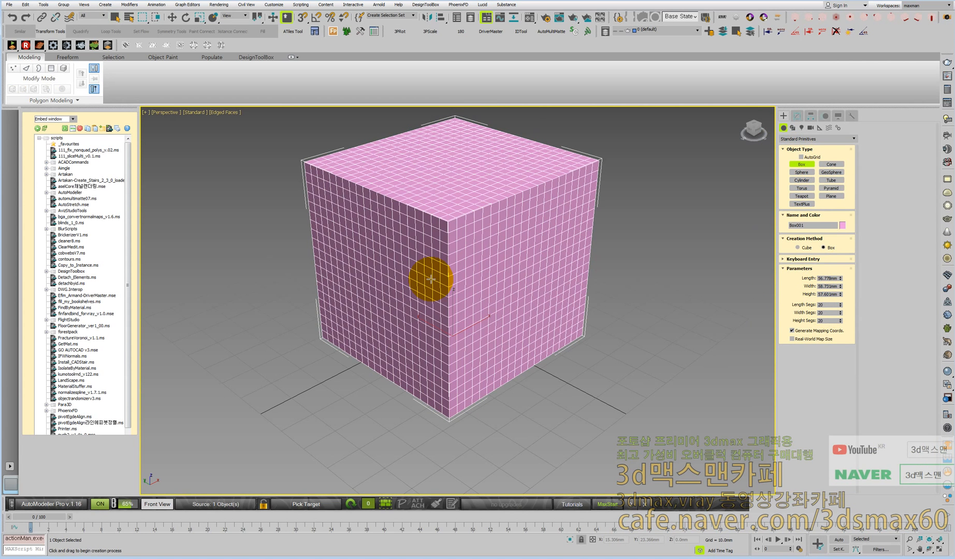
key("alt+e")
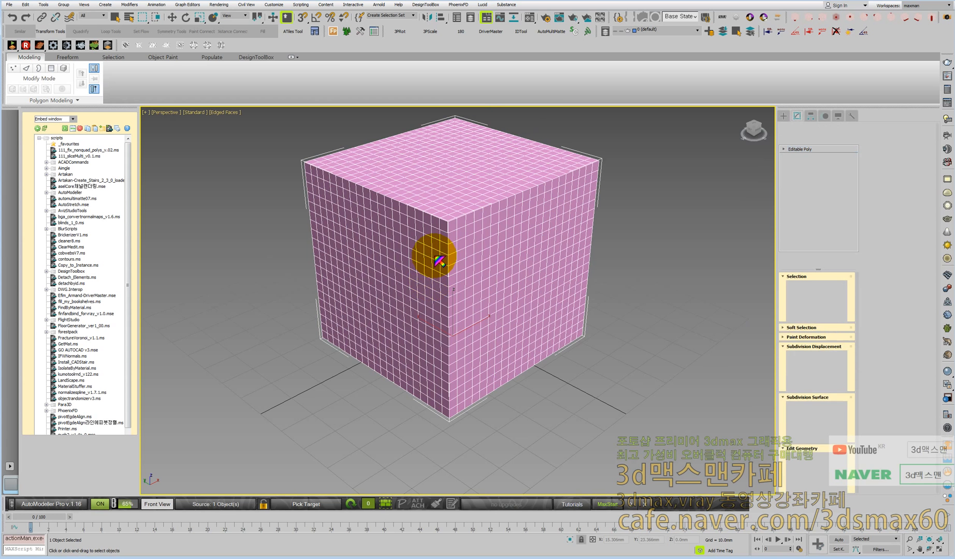
mouse_move(435, 258)
middle_mouse_down("alt")
mouse_move(443, 247)
mouse_move(420, 259)
middle_mouse_up("alt")
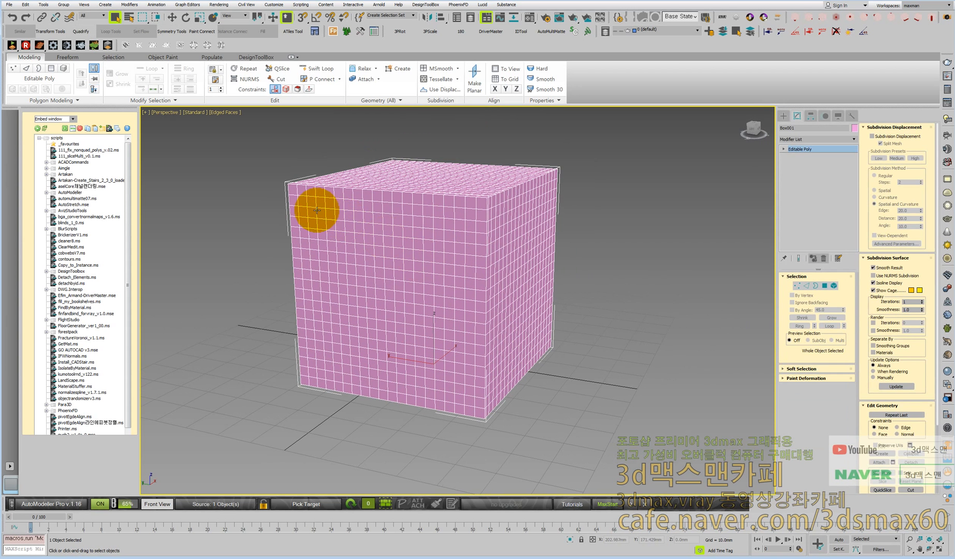
Step: At edge level, extend one horizontal edge near the box's upper corner with Dot Loop and spread the selection with Dot Ring
key("2")
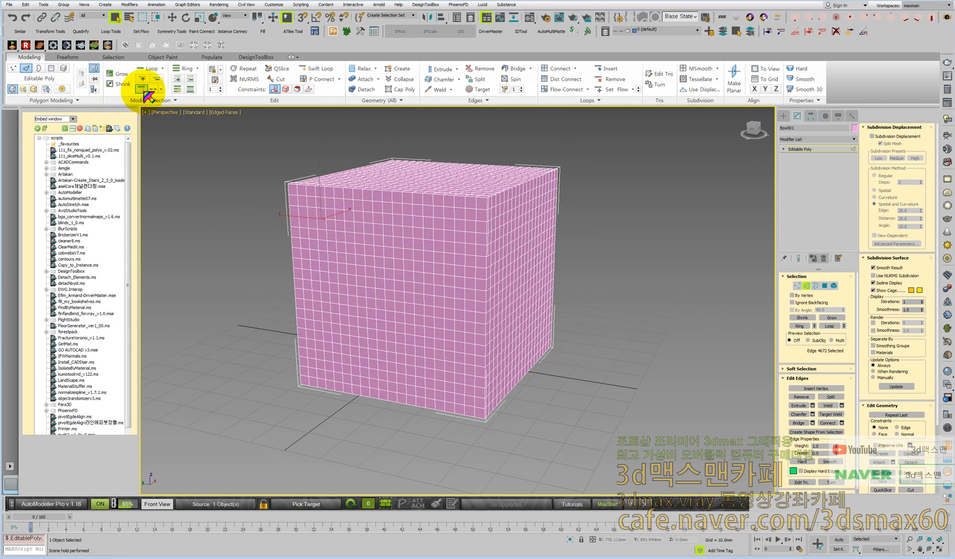
left_click(190, 89)
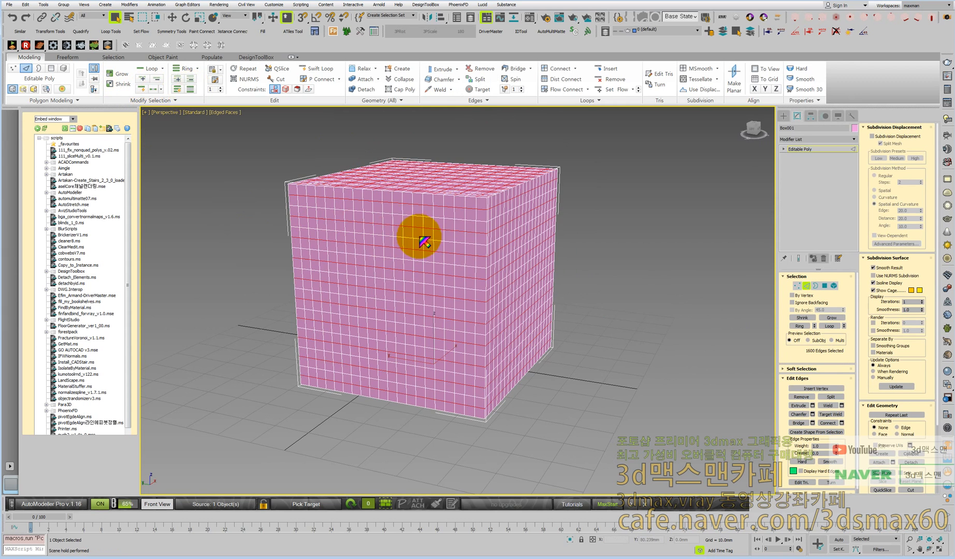
middle_click_drag(418, 238, 503, 272, "alt")
scroll(458, 270, "up", 2)
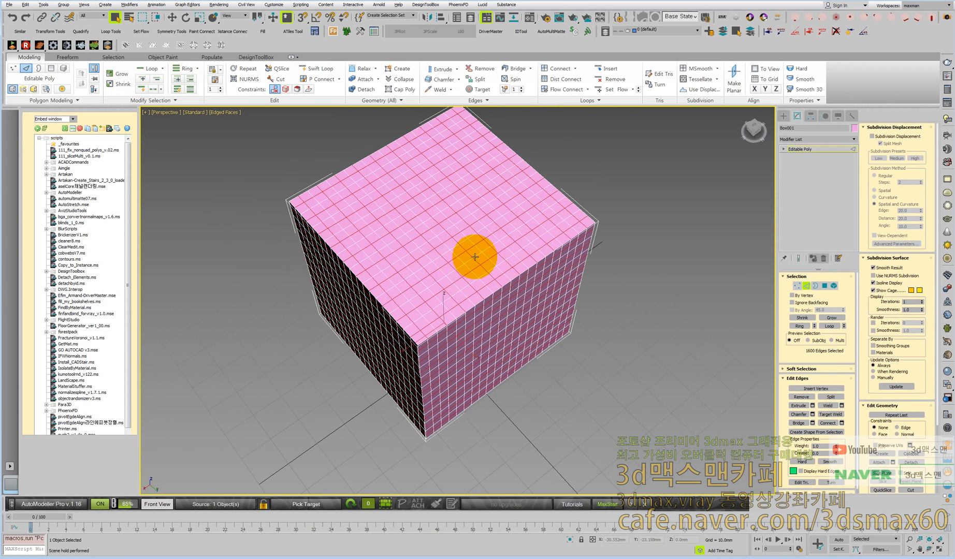
mouse_move(456, 251)
middle_mouse_down("alt")
mouse_move(441, 239)
mouse_move(466, 186)
mouse_move(458, 253)
middle_mouse_up("alt")
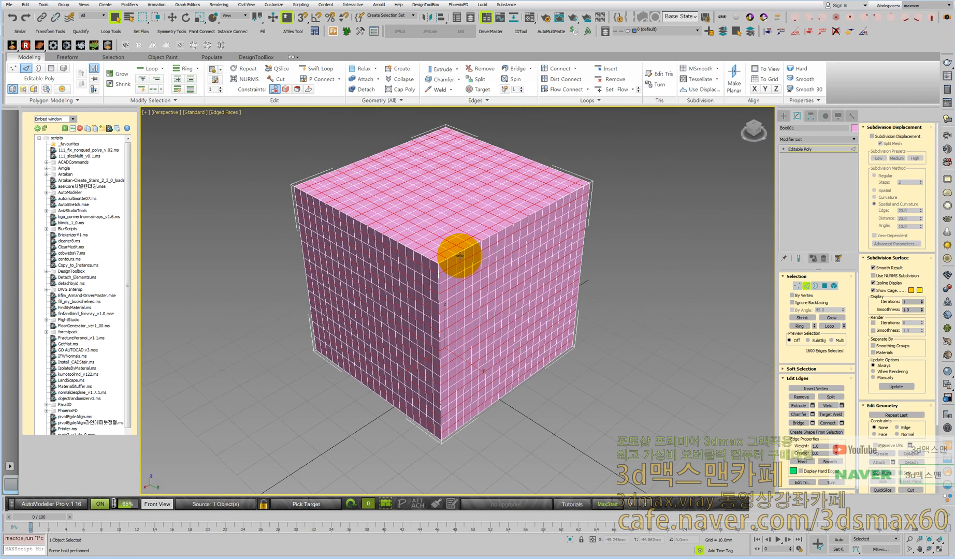
Step: Deselect the edges on the top and bottom faces in Top view and remove the horizontal edge loops still selected around the sides
key("t")
scroll(425, 319, "down", 5)
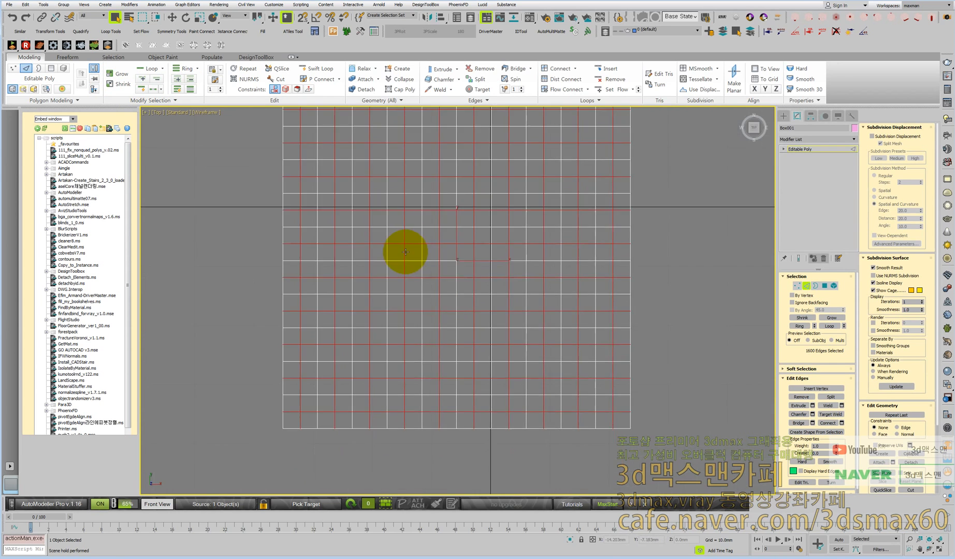
left_click_drag(348, 180, 511, 337)
middle_click_drag(511, 337, 468, 249, "alt")
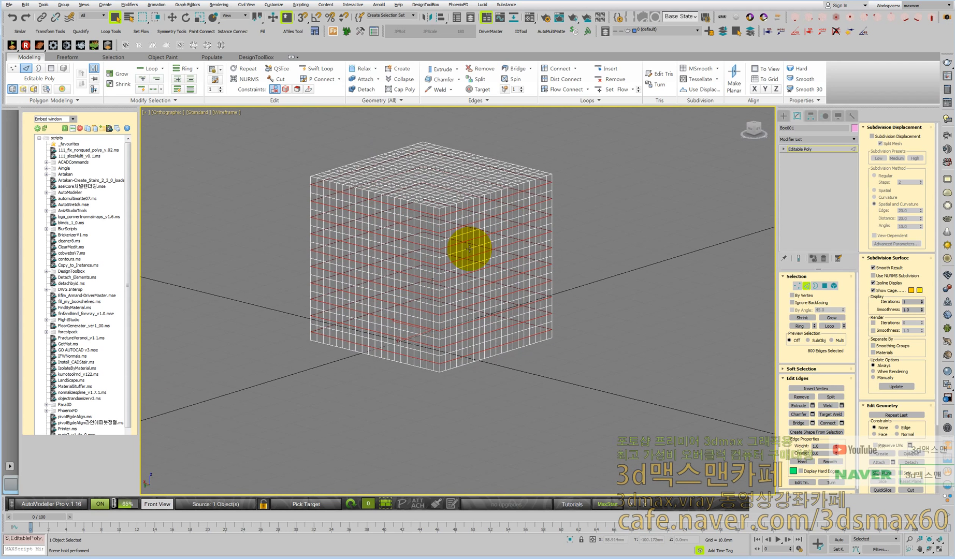
left_click(468, 252)
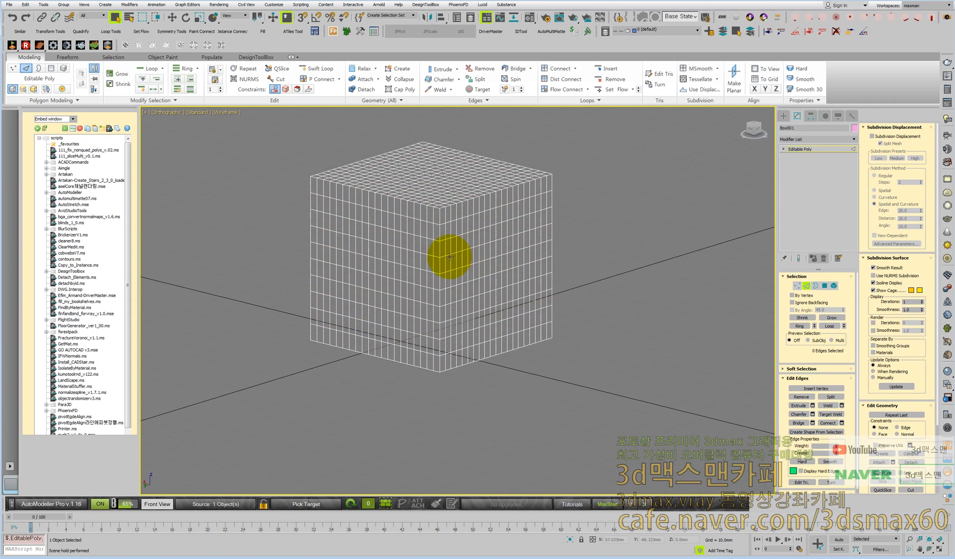
Step: Select a vertical edge beside the box's near corner, extend it with Dot Loop and spread the selection with Dot Ring
scroll(444, 248, "up", 3)
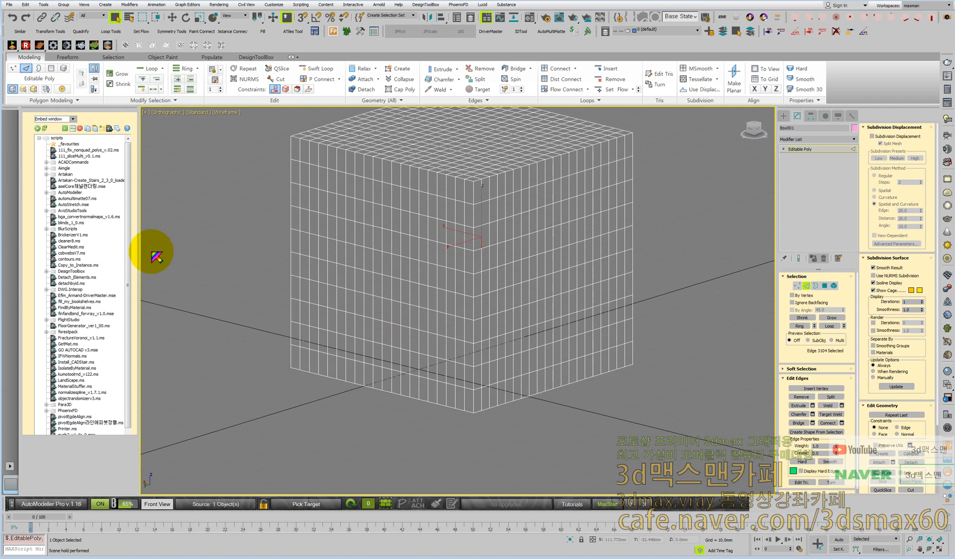
left_click(180, 89)
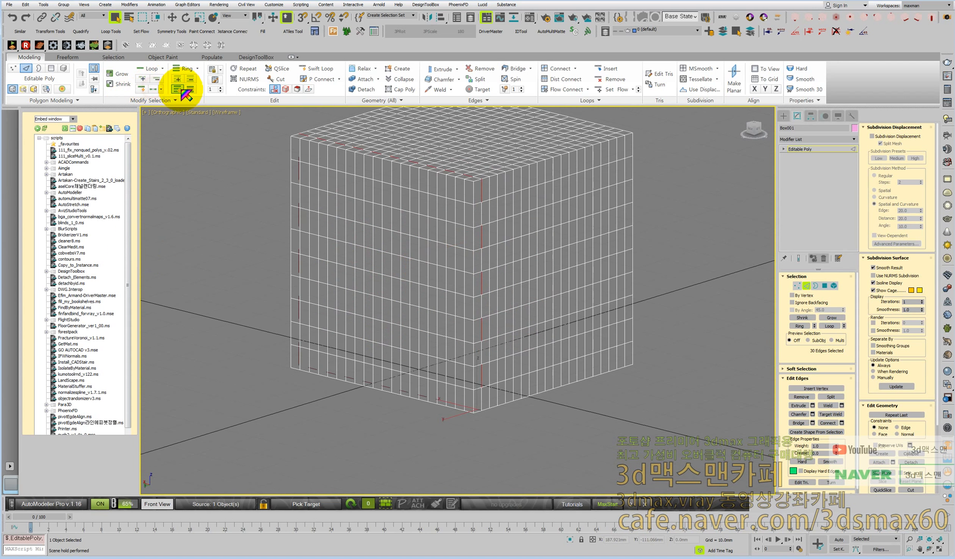
left_click(191, 89)
scroll(505, 304, "up", 3)
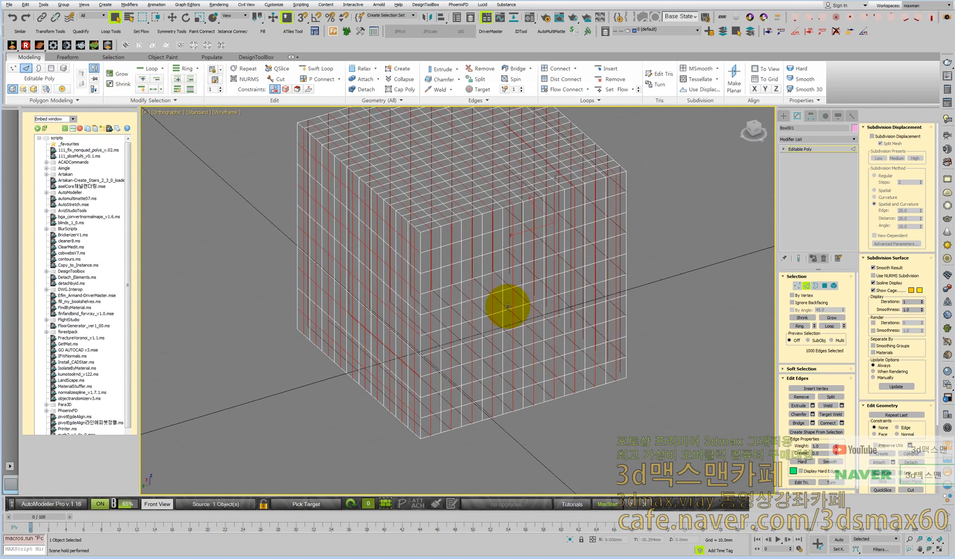
middle_click_drag(528, 294, 543, 281, "alt")
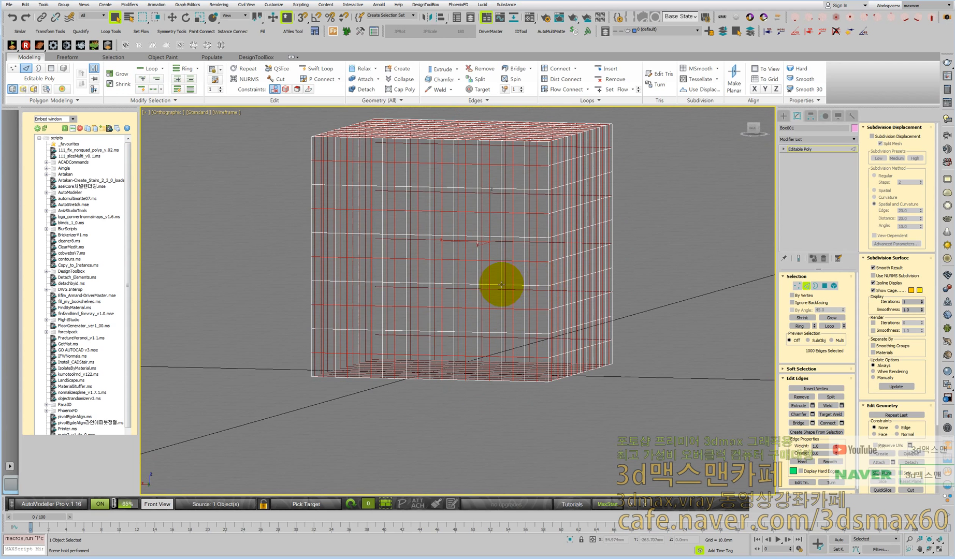
Step: Deselect the edges inside the front and back faces in Front view and remove the edges still selected
key("l")
key("z")
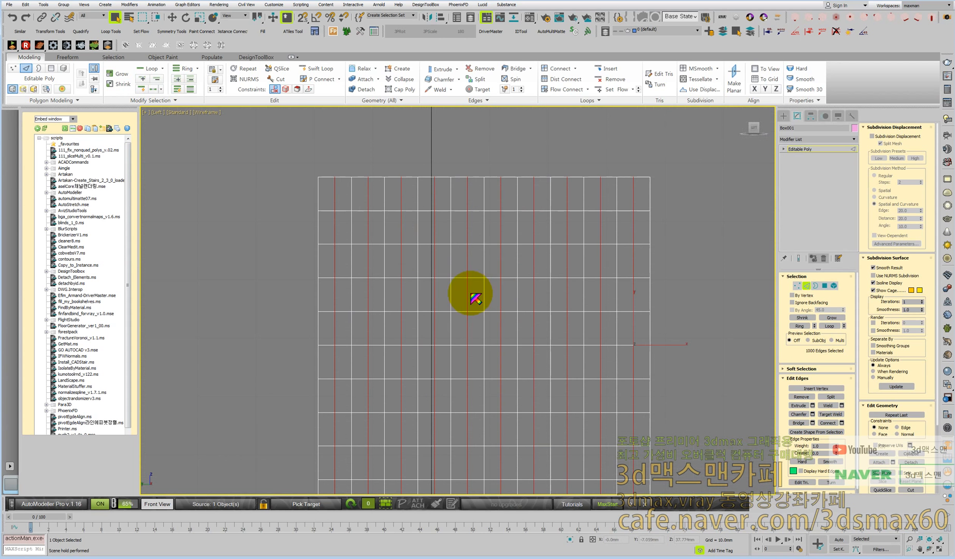
scroll(358, 233, "down", 4)
middle_click_drag(447, 285, 379, 312, "alt")
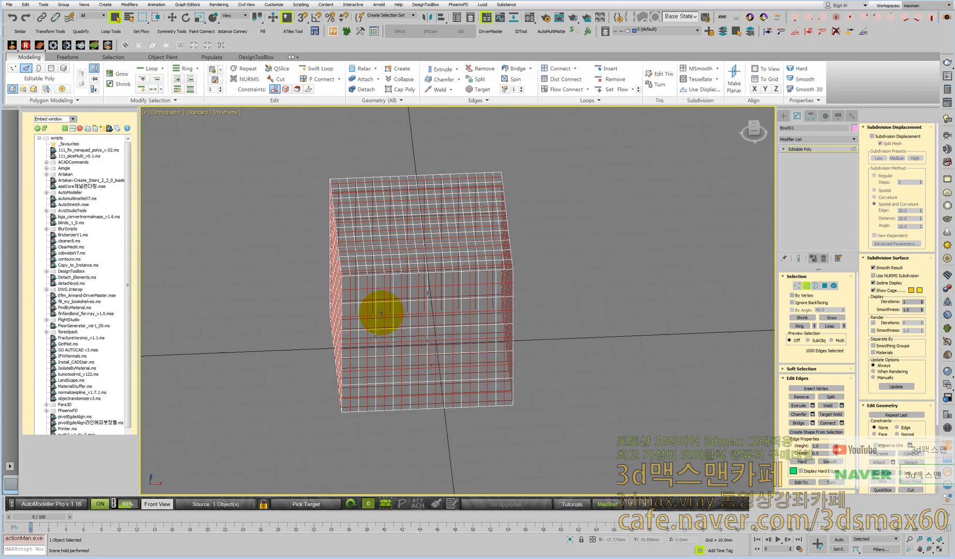
right_click(380, 312)
left_click(404, 320)
key("f")
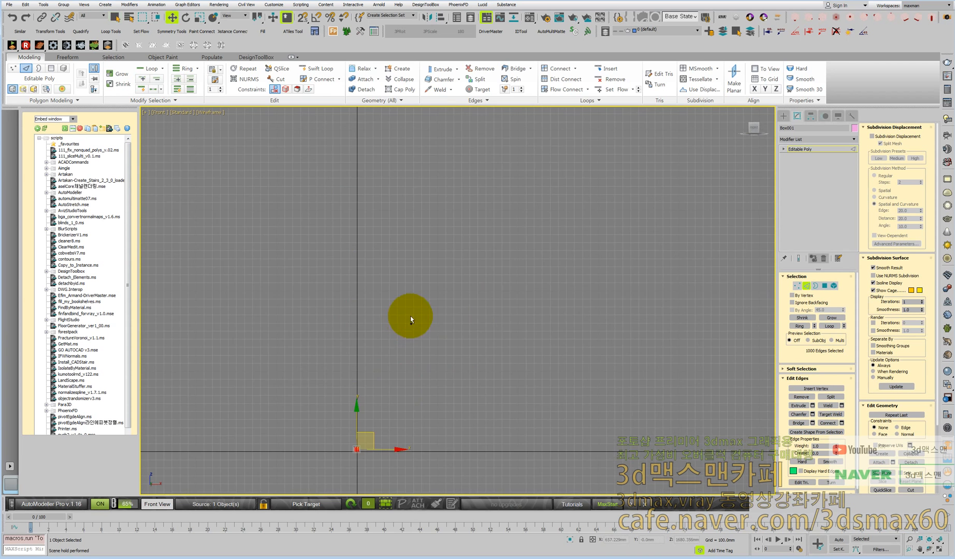
scroll(405, 306, "down", 6)
middle_click_drag(389, 275, 379, 247)
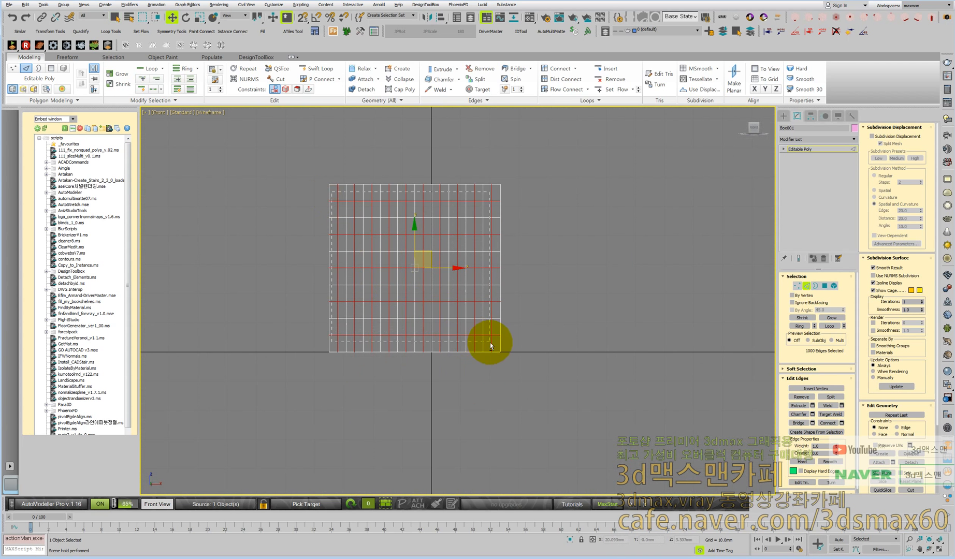
left_click_drag(493, 345, 493, 345, "alt")
middle_click_drag(446, 318, 534, 341, "alt")
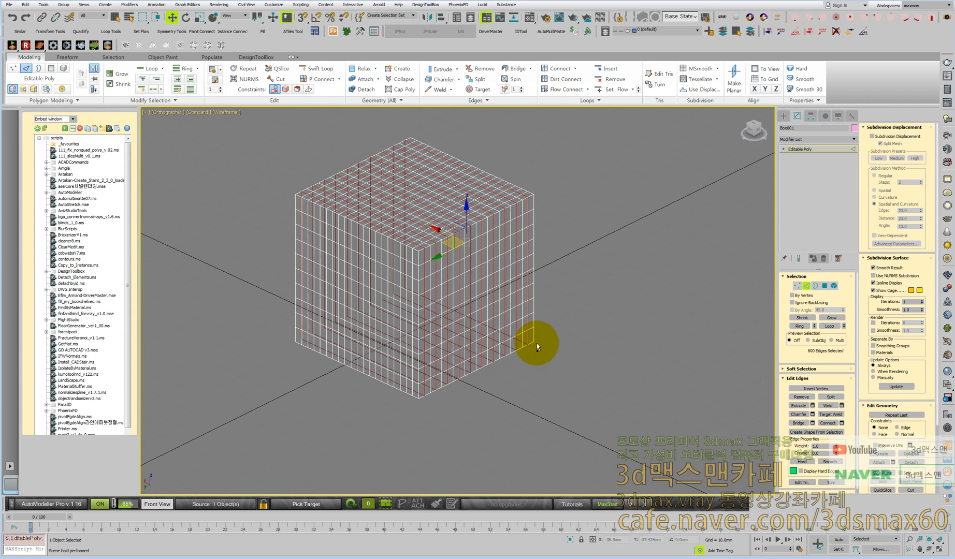
left_click(537, 345)
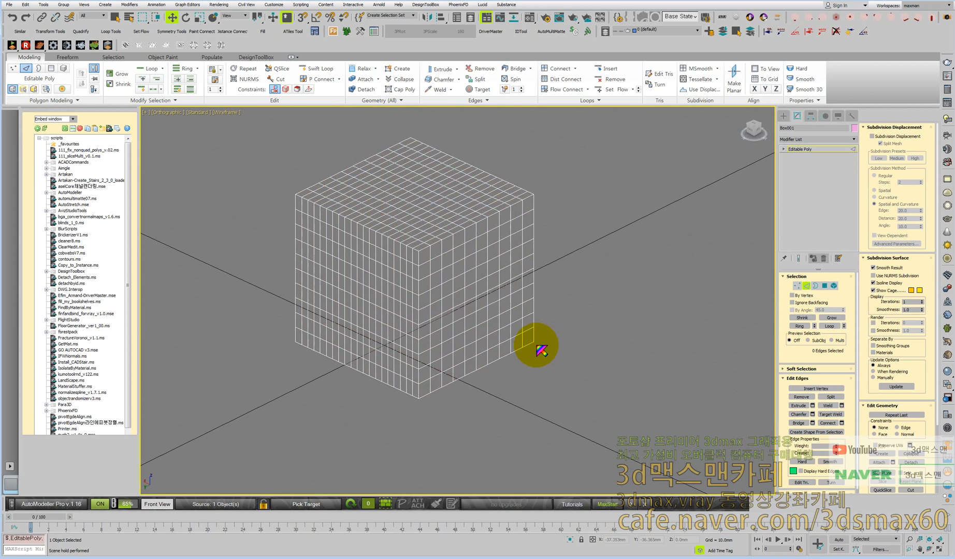
Step: In shaded Perspective view, extend one vertical edge on the front face with Dot Loop and spread the selection with Dot Ring
key("p")
key("F3")
middle_click_drag(541, 352, 534, 294, "alt")
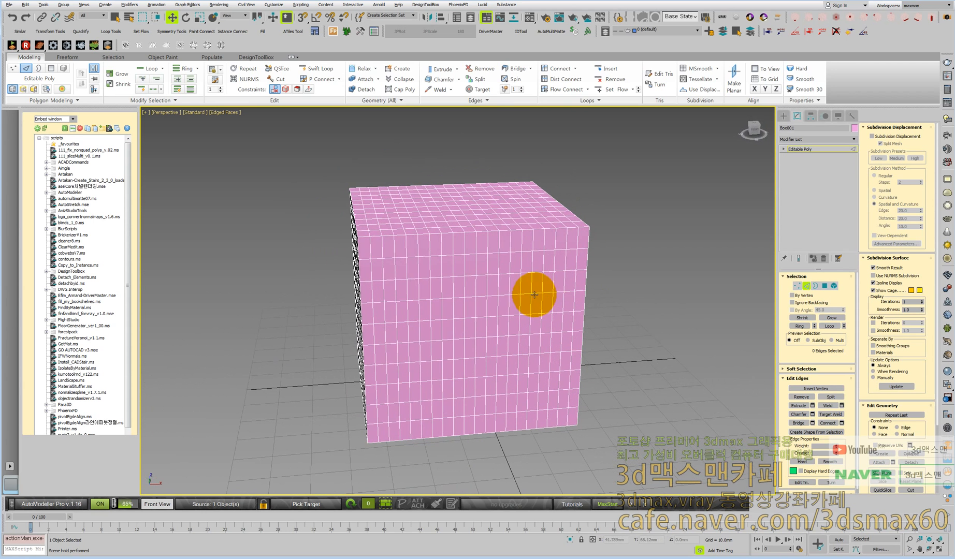
left_click(407, 265)
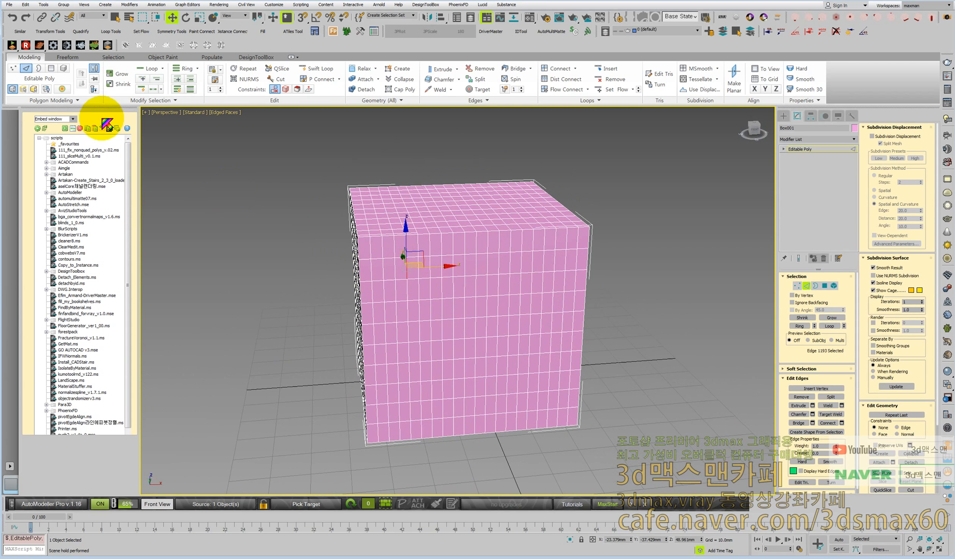
left_click(154, 89)
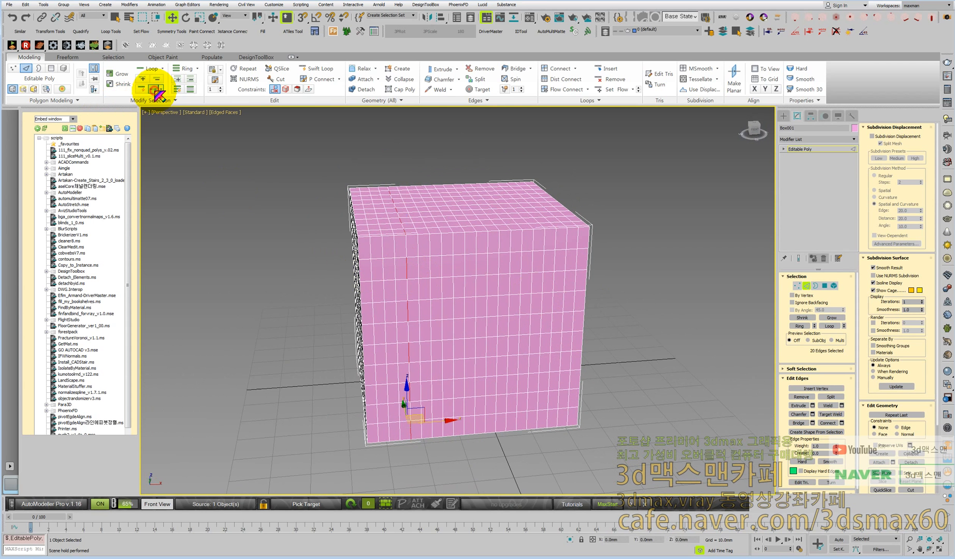
left_click(189, 89)
middle_click_drag(312, 256, 468, 290, "alt")
Step: Deselect the edges inside the left and right side faces in Left view, keeping the front-face edges selected
key("f")
key("z")
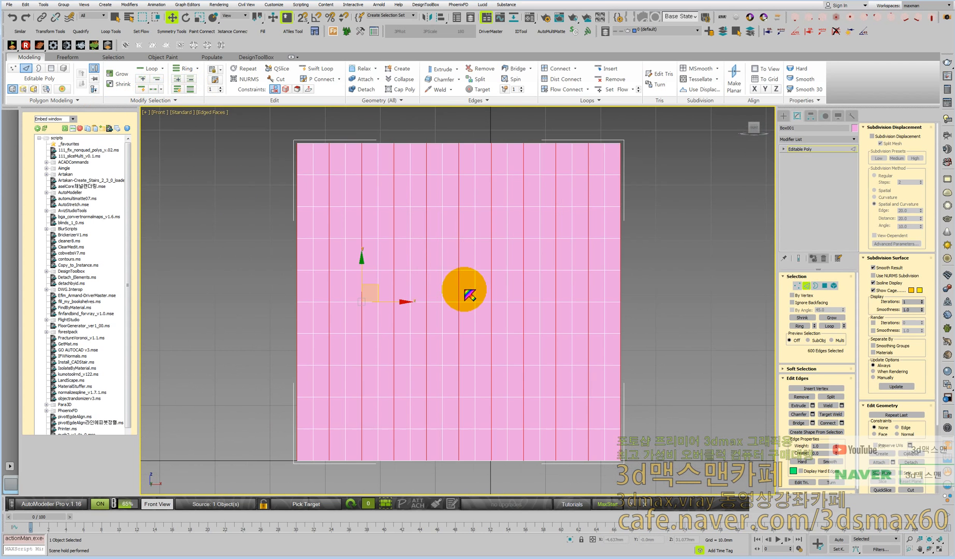
key("l")
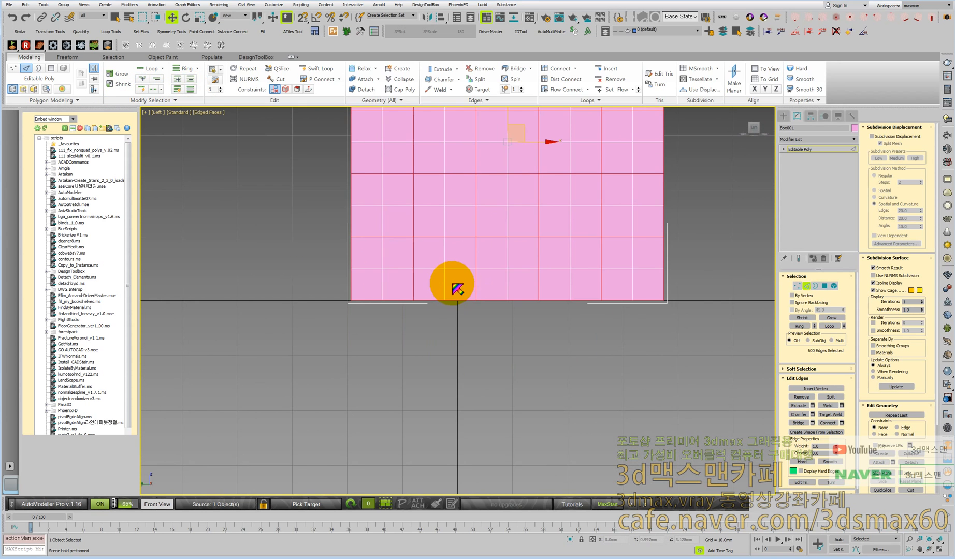
key("z")
left_click_drag(321, 165, 571, 432, "alt")
middle_click_drag(571, 433, 488, 405, "alt")
scroll(446, 313, "up", 5)
scroll(412, 301, "down", 2)
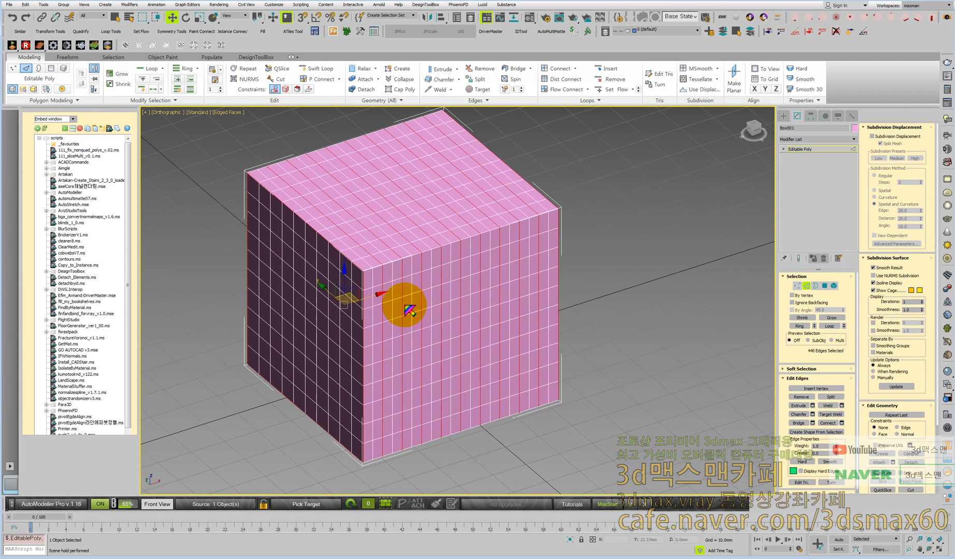
Step: Try removing the selected edges from the box and undo the removal
key("BackSpace")
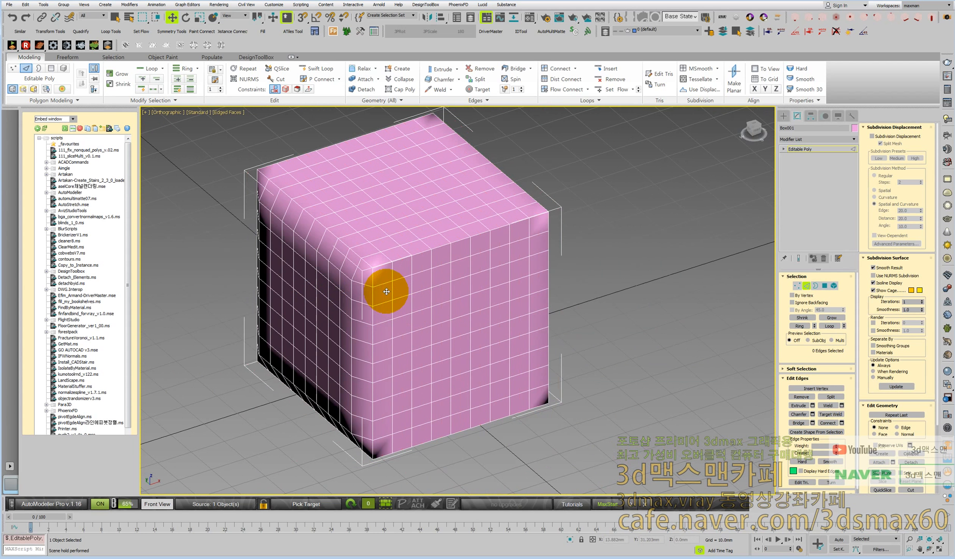
key("ctrl+z")
middle_click_drag(386, 290, 511, 277, "alt")
scroll(422, 280, "up", 3)
Step: In Front view, deselect the edges lying along the two side borders of the box
key("f")
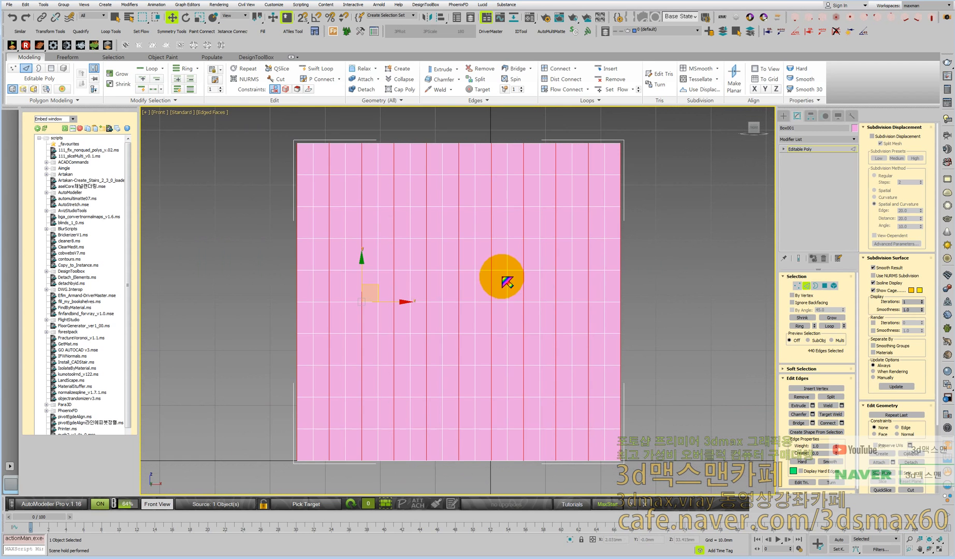
left_click(649, 463)
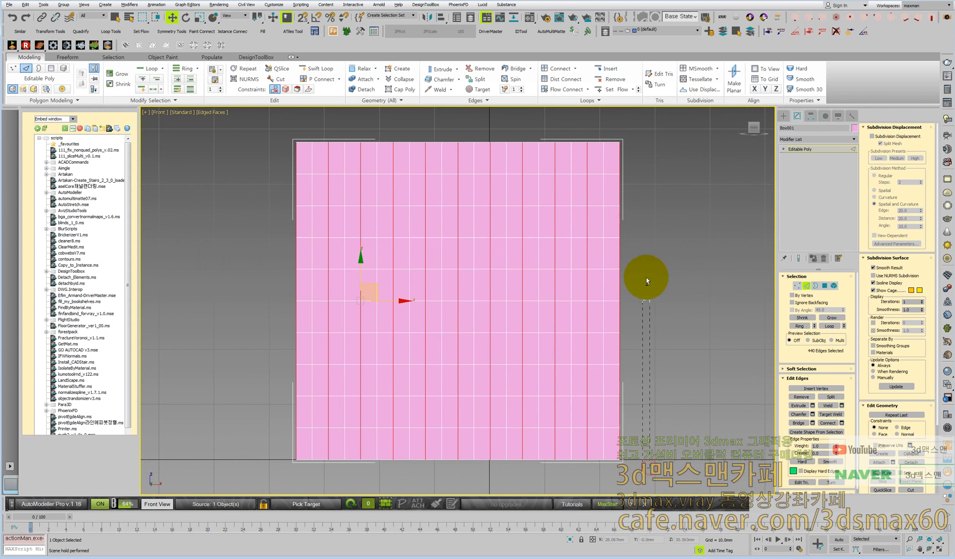
left_click(618, 140, "alt")
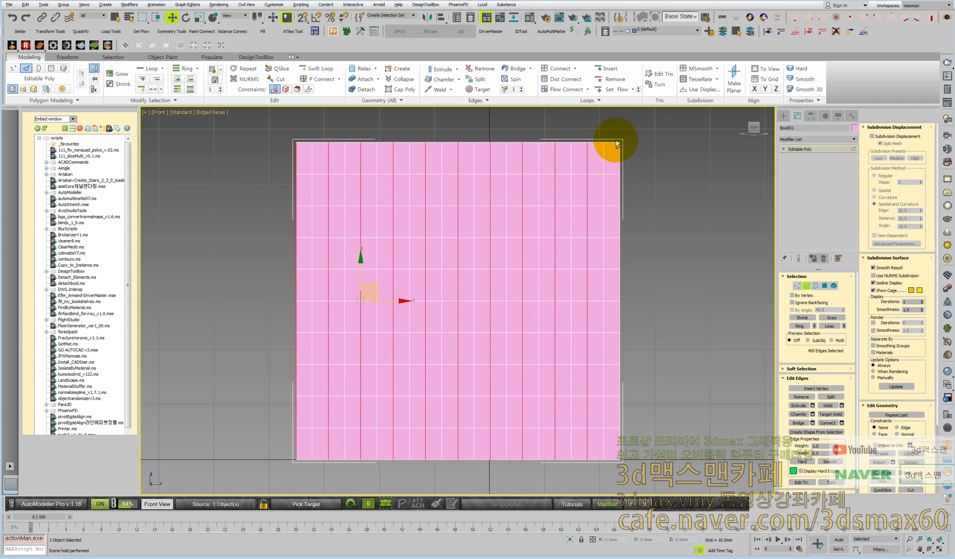
left_click_drag(273, 130, 307, 410)
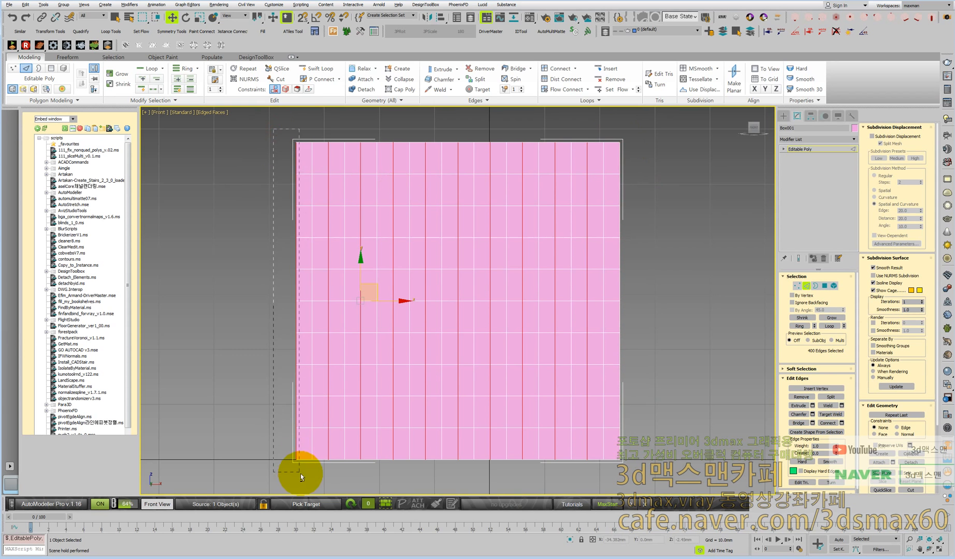
left_click_drag(301, 474, 301, 474, "alt")
middle_click_drag(371, 435, 424, 406, "alt")
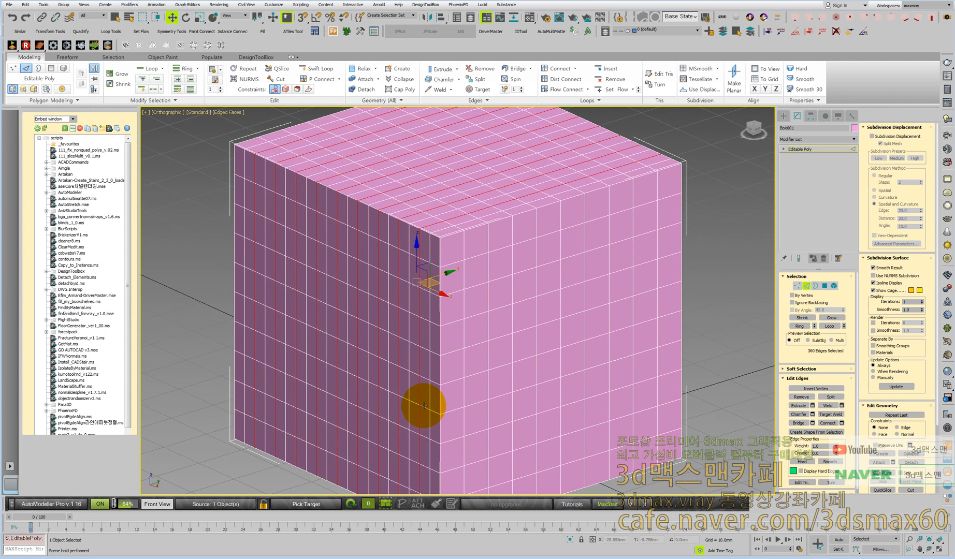
Step: Clear the edge selection on the box
key("ctrl+d")
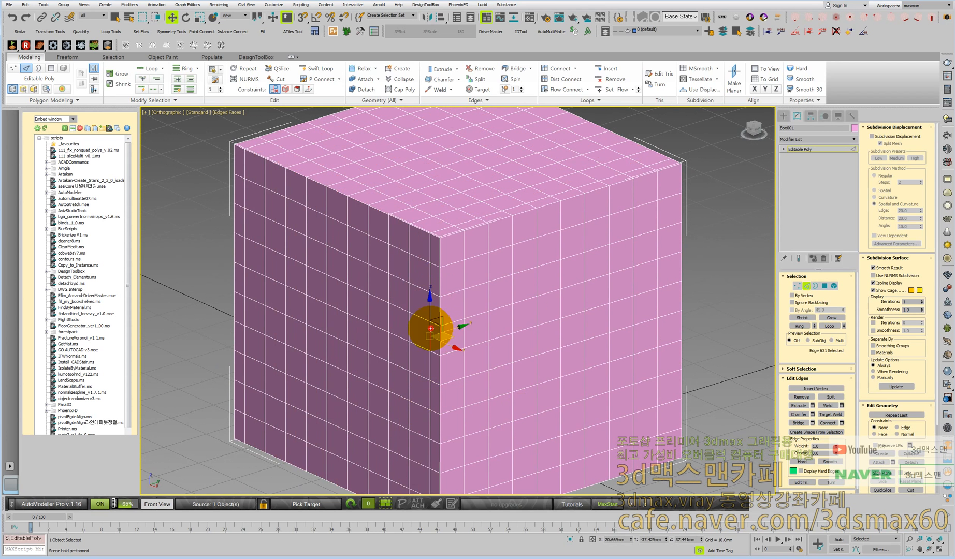
double_click(430, 328)
key("ctrl+d")
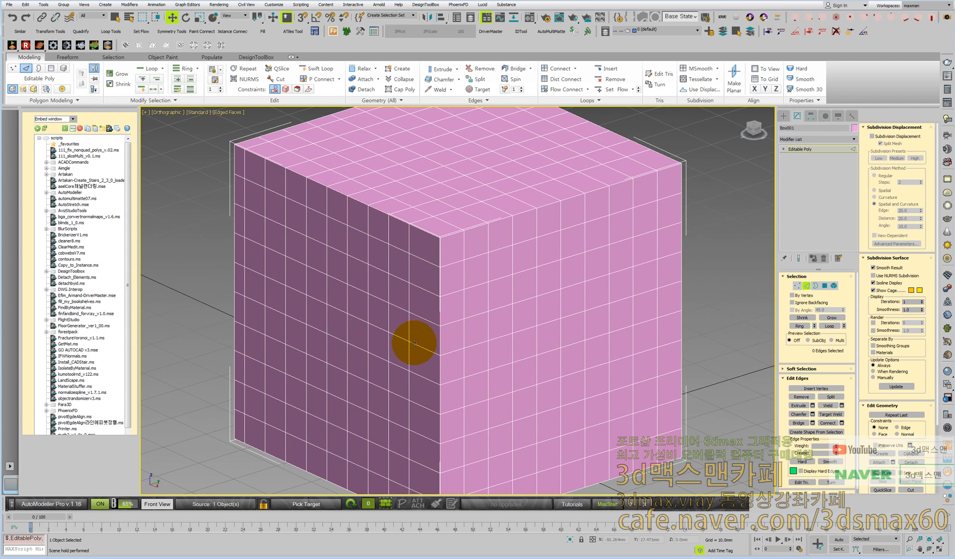
middle_click_drag(414, 343, 449, 334, "alt")
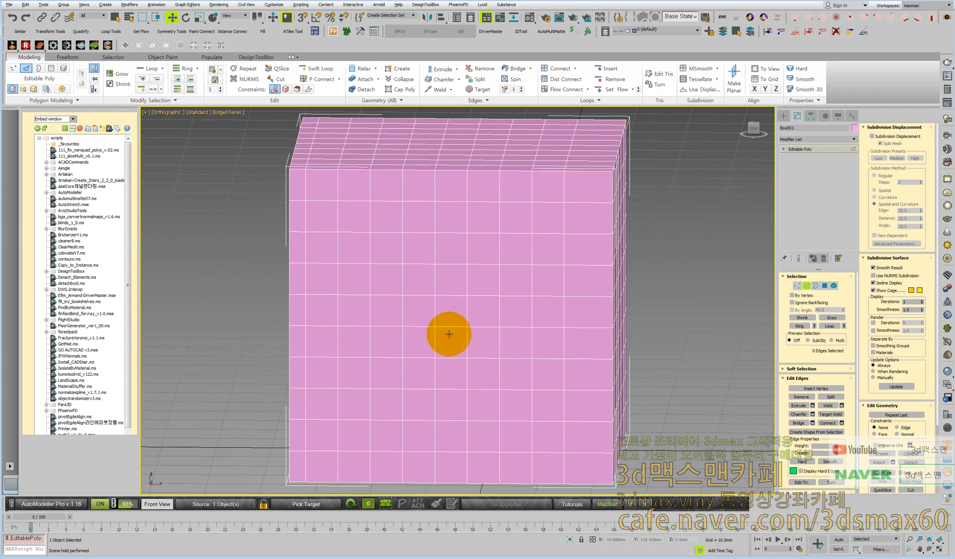
double_click(306, 284)
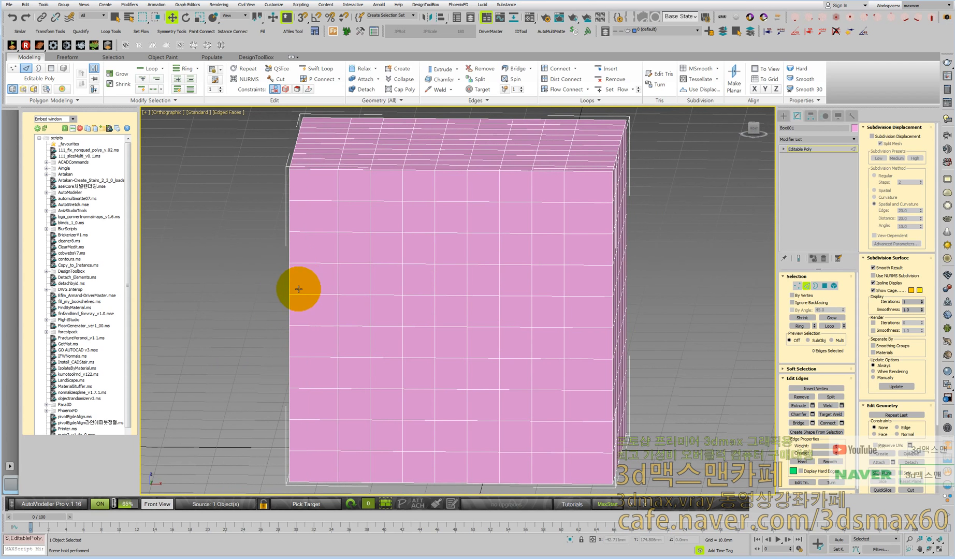
middle_click_drag(298, 288, 344, 288, "alt")
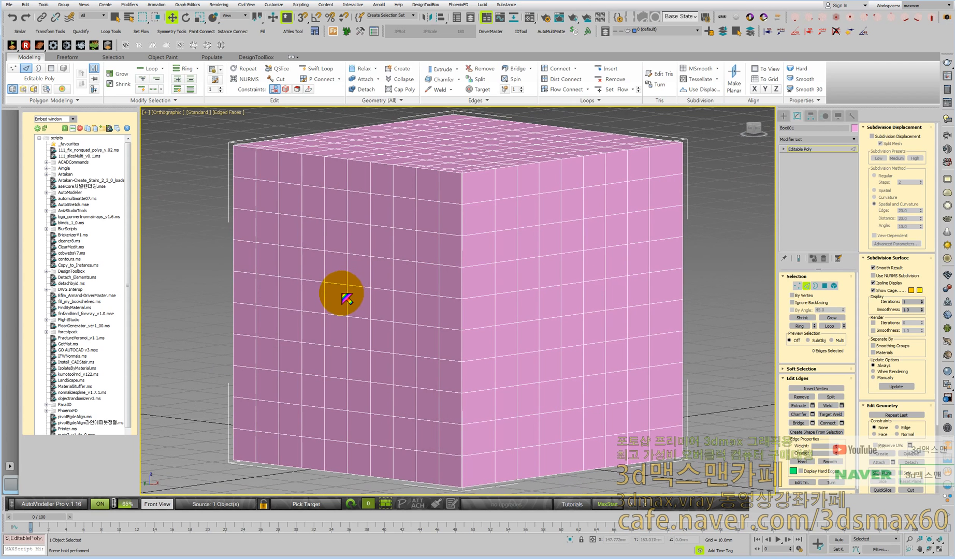
Step: In Perspective view, try extending one edge near the box's upper corner with Dot Loop and Dot Ring, and clear the selection
key("p")
scroll(345, 294, "down", 10)
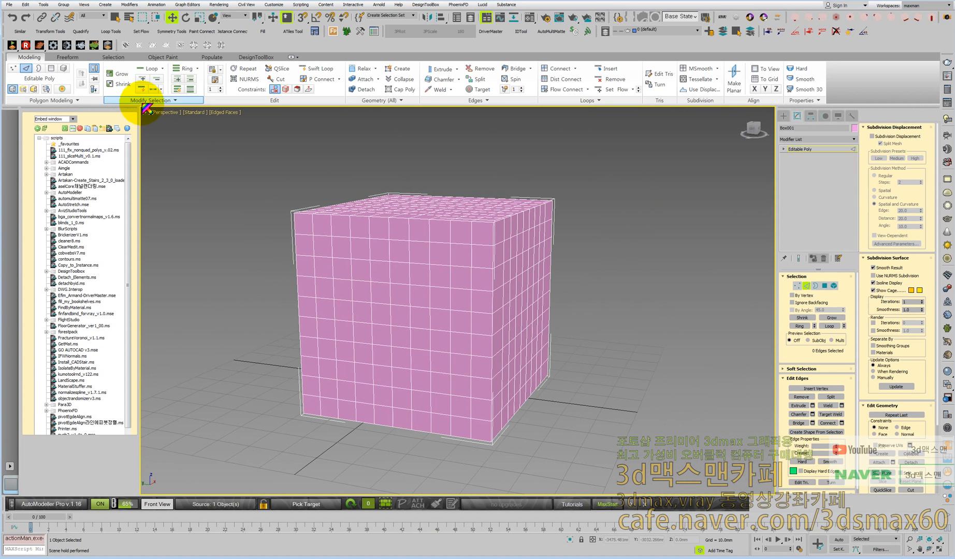
left_click(319, 232)
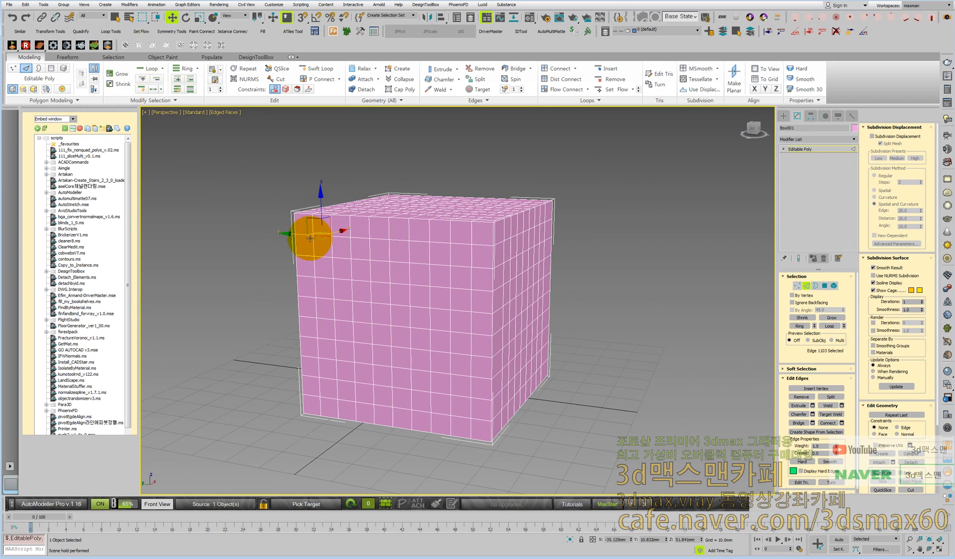
left_click(190, 89)
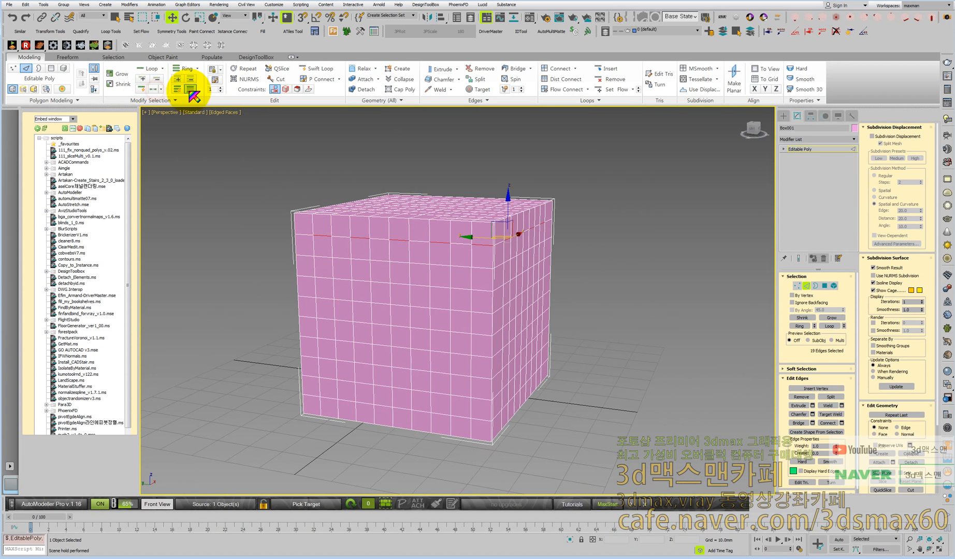
middle_click_drag(348, 278, 571, 347, "alt")
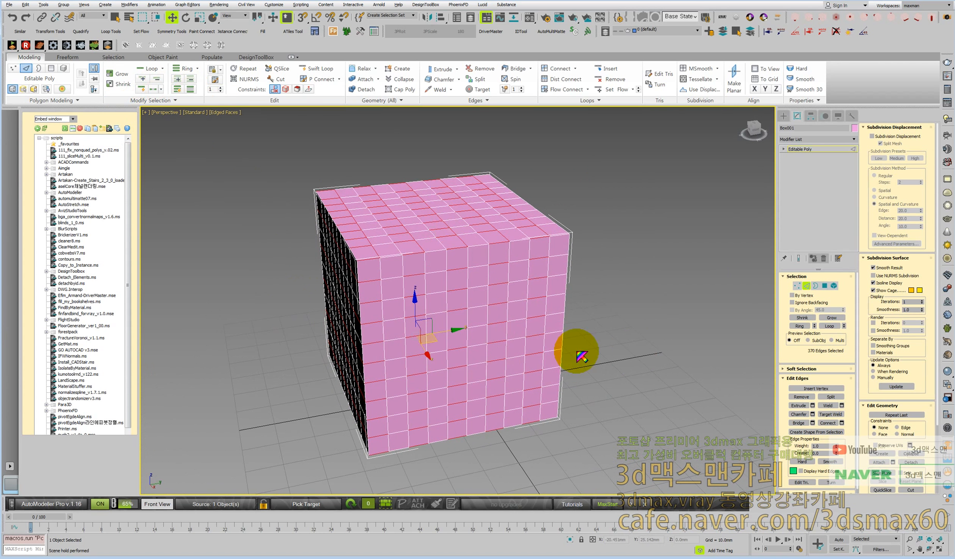
left_click(576, 347)
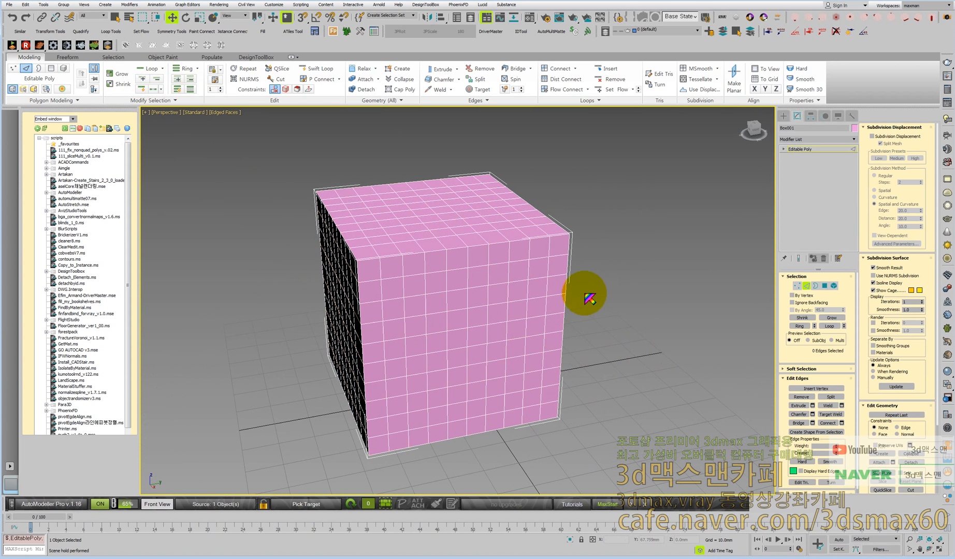
Step: Leave edge editing and center the box's pivot on the object using Affect Pivot Only
left_click(525, 289)
key("2")
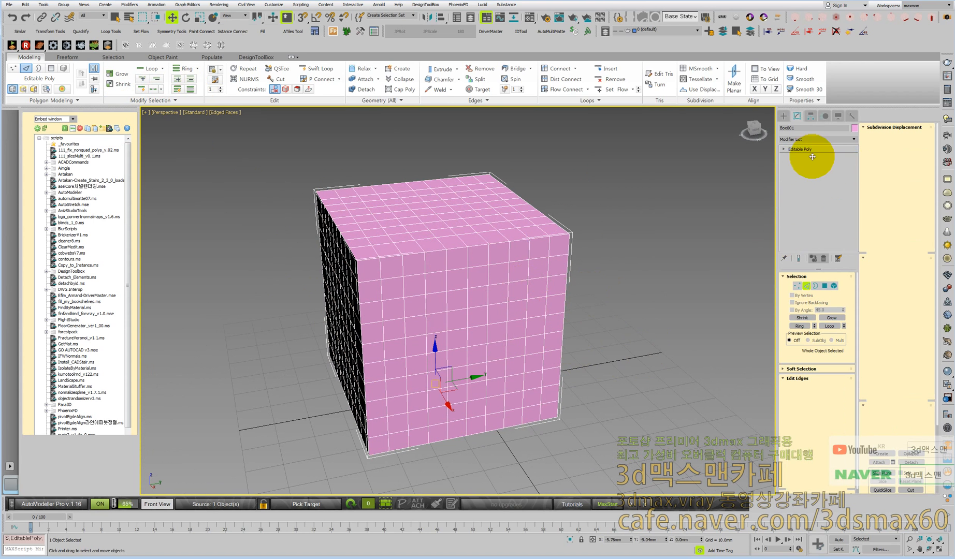
left_click(811, 118)
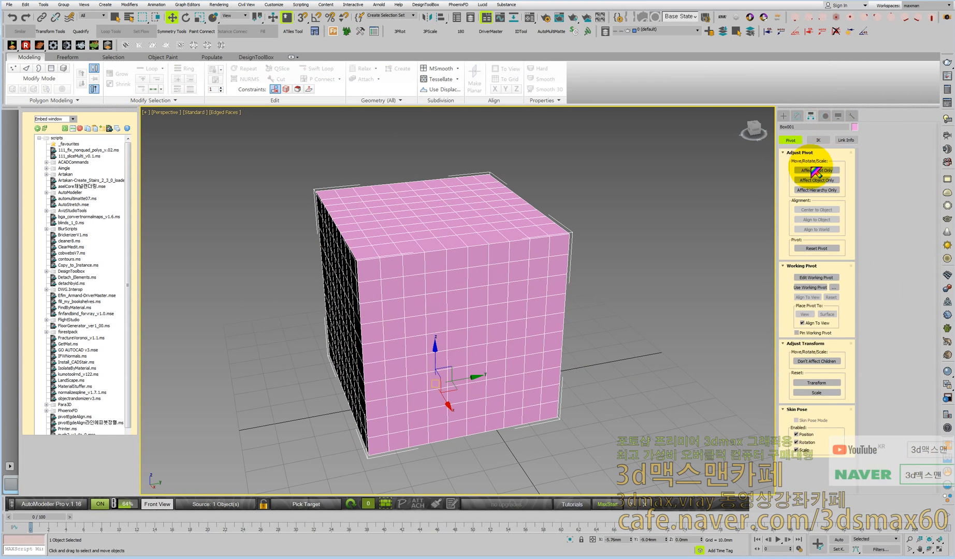
left_click(816, 170)
left_click(816, 170)
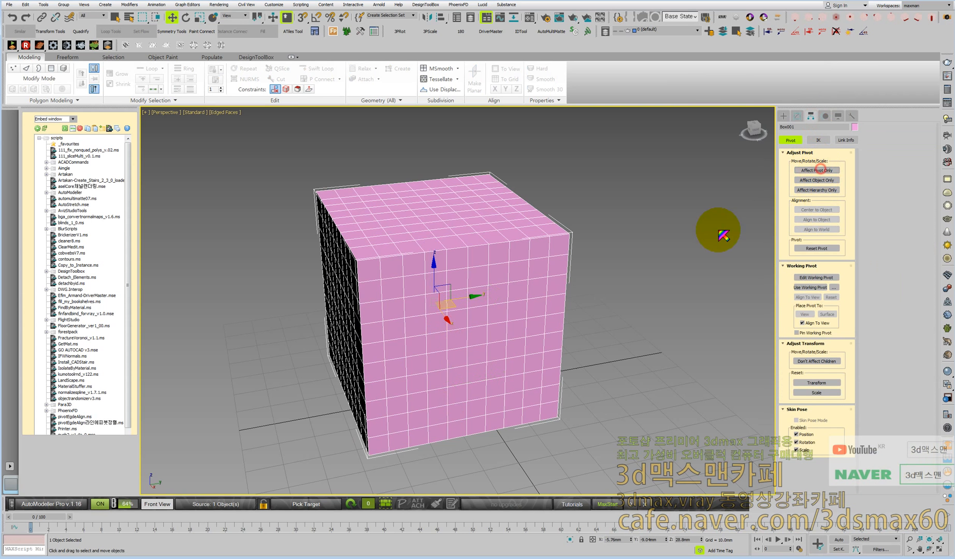
Step: Apply Reset XForm to the box and collapse it to Editable Poly
middle_click_drag(542, 288, 566, 272, "alt")
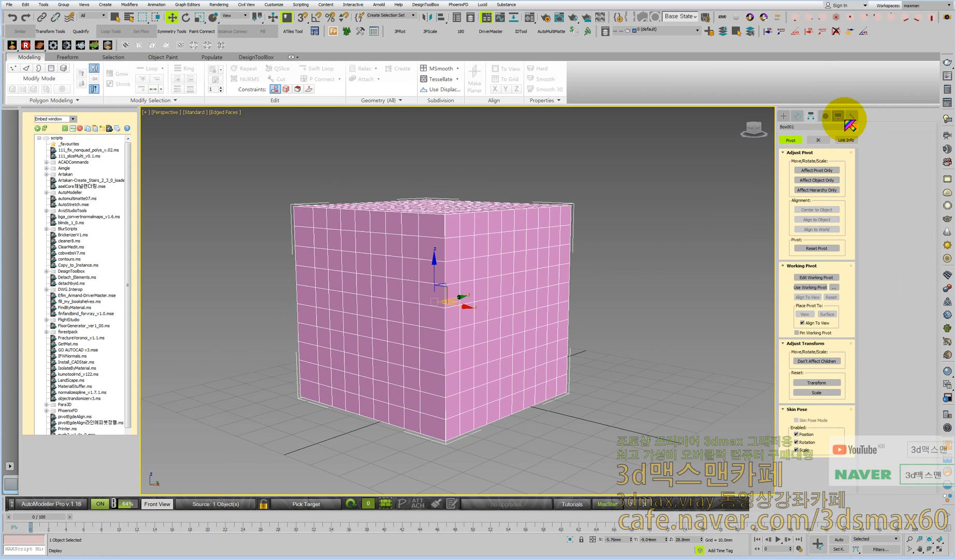
left_click(851, 116)
left_click(816, 212)
left_click(812, 266)
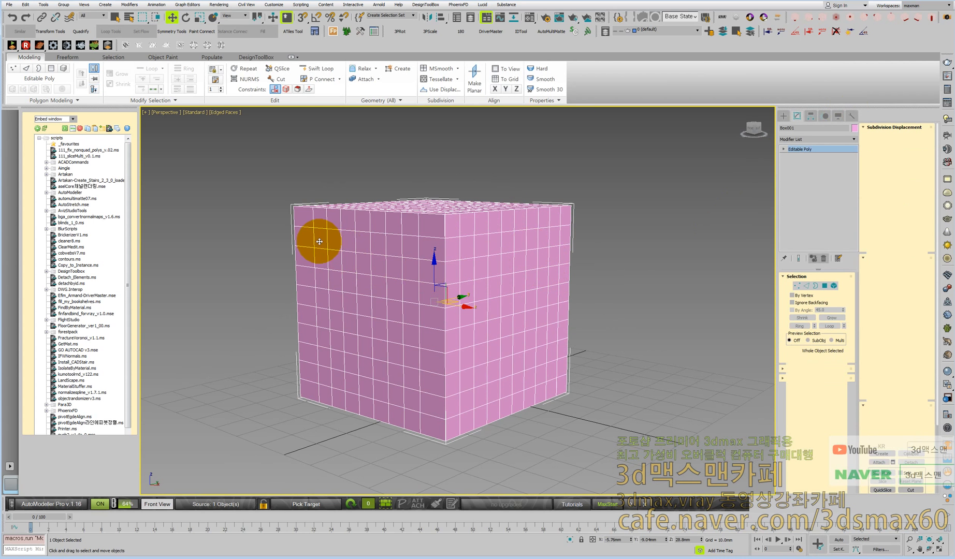
Step: At Edge level, select an edge near the box's upper corner and extend the selection with Dot Loop and Dot Ring
key("2")
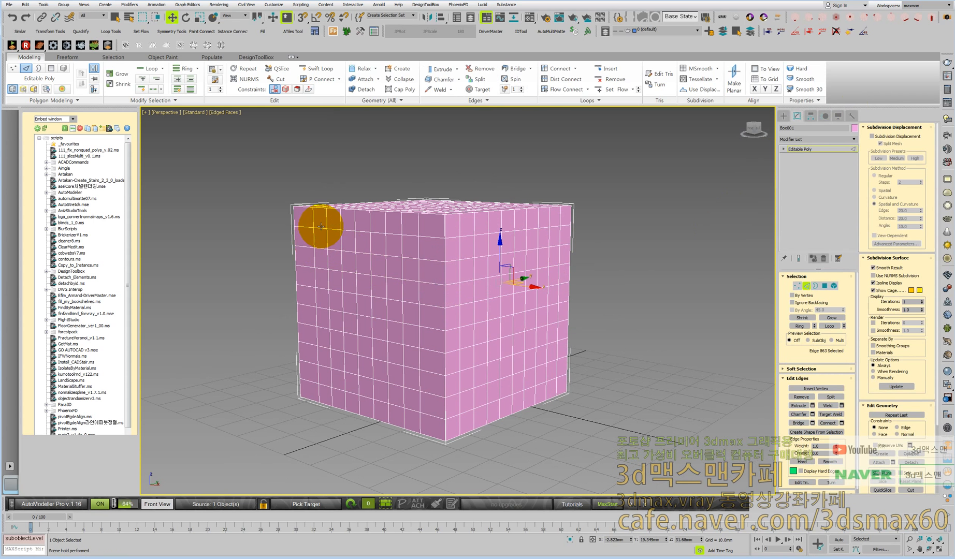
left_click(155, 94)
left_click(191, 91)
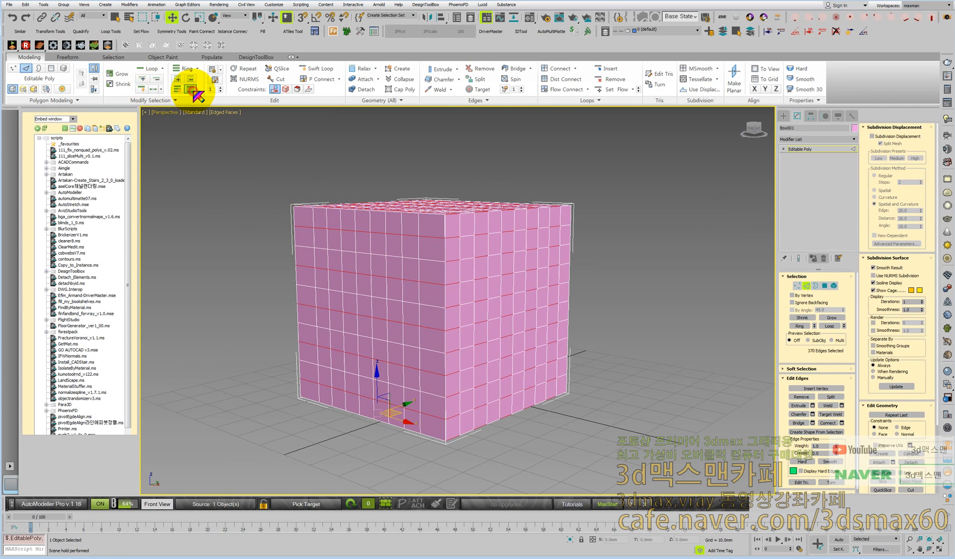
mouse_move(512, 306)
middle_mouse_down("alt")
mouse_move(533, 320)
mouse_move(605, 303)
mouse_move(597, 301)
mouse_move(603, 324)
mouse_move(512, 299)
middle_mouse_up("alt")
Step: In Top view, create a Cube-type box about 65 mm per side, centered over the existing box
left_click(783, 116)
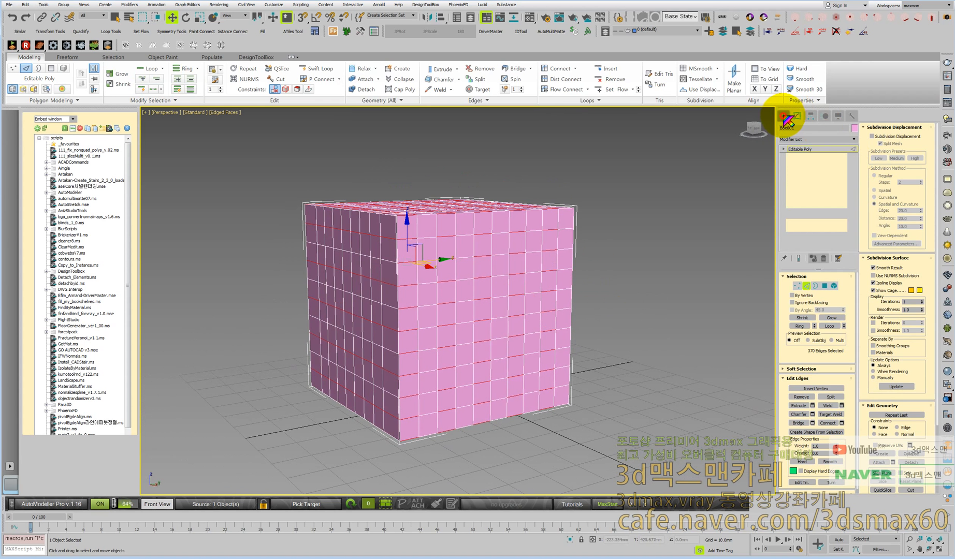
left_click(614, 256)
key("t")
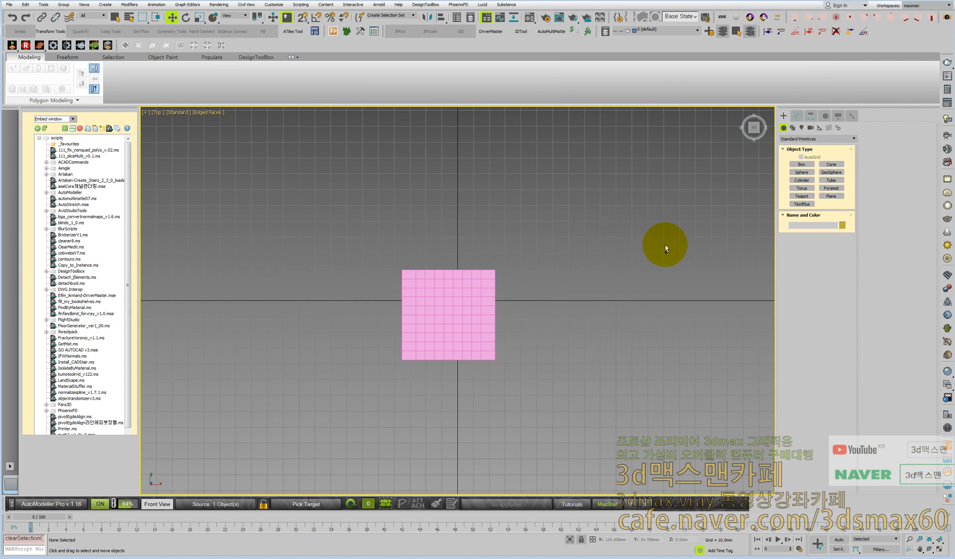
key("z")
left_click(801, 164)
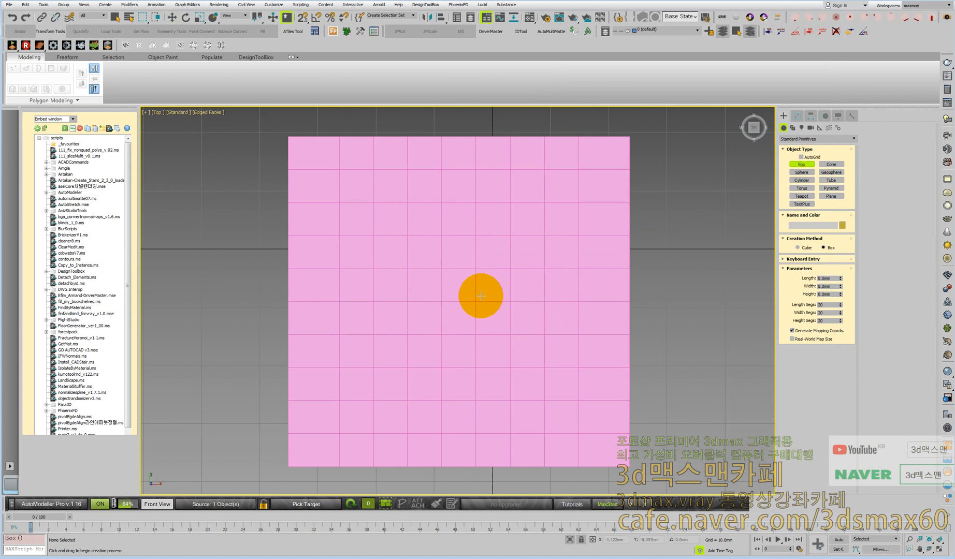
left_click(807, 248)
left_click_drag(454, 294, 590, 416)
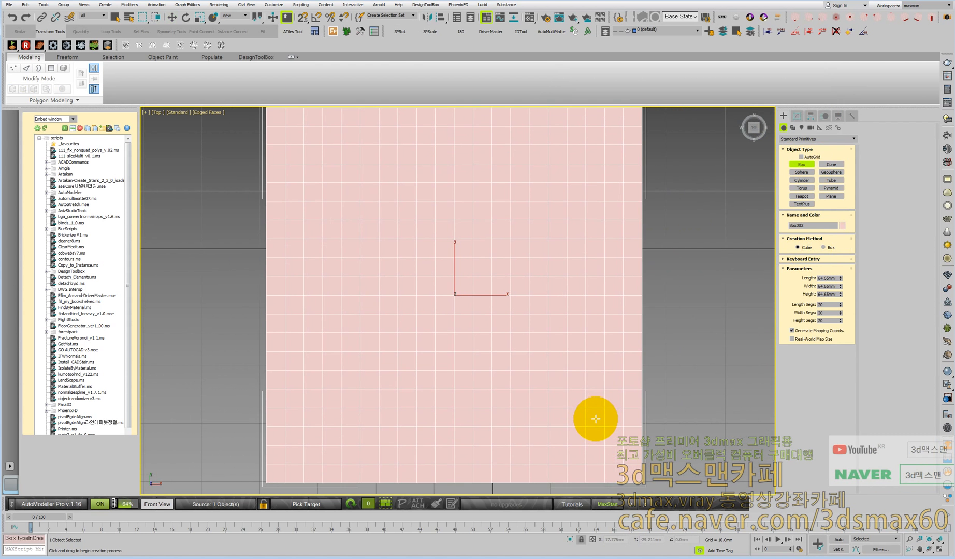
right_click(586, 391)
Step: Convert the new box to Editable Poly and attach the original box to it
key("ctrl+e")
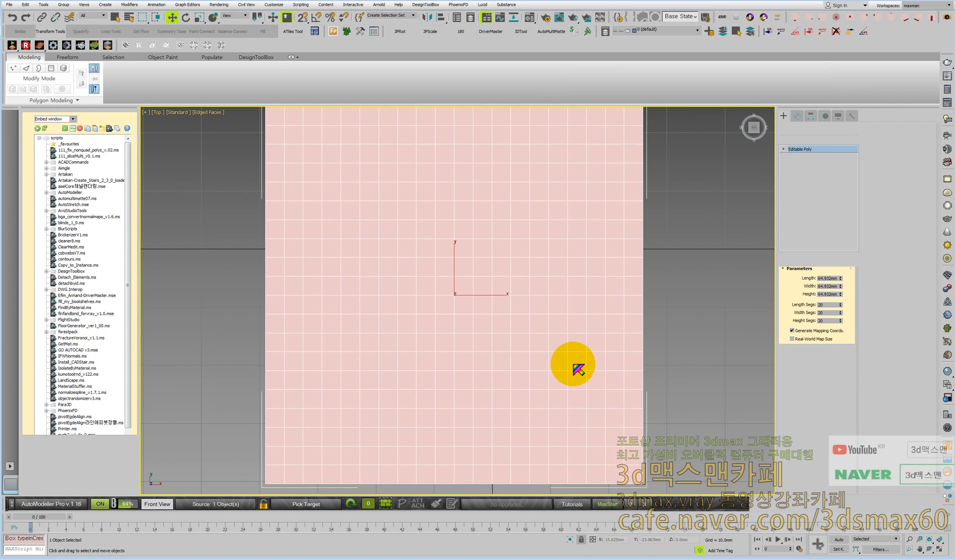
scroll(514, 335, "down", 3)
middle_click_drag(543, 354, 517, 316, "alt")
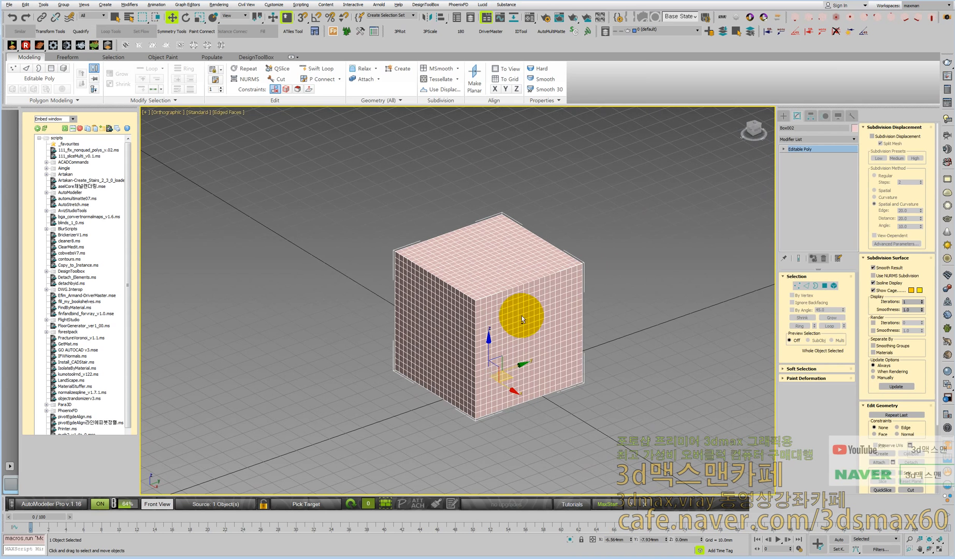
left_click_drag(635, 437, 366, 195)
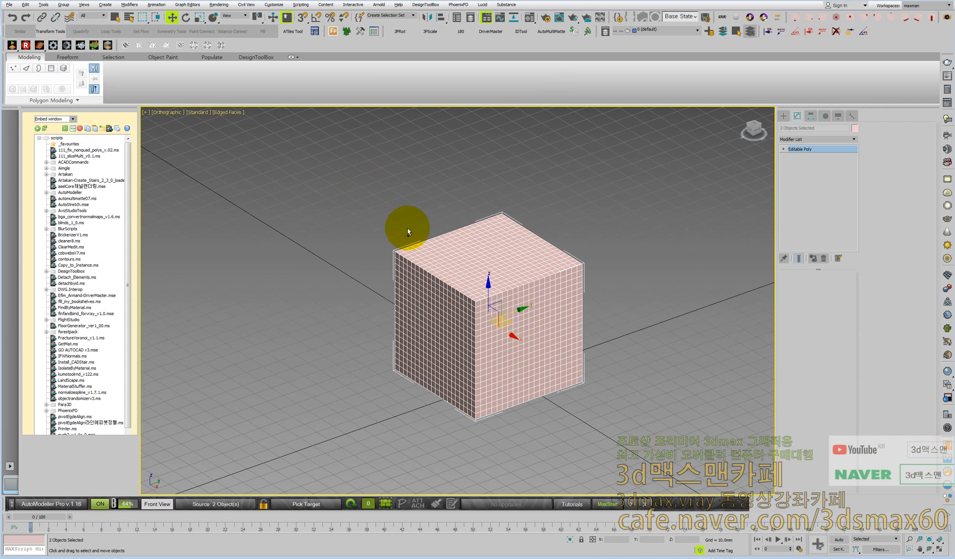
left_click(464, 272)
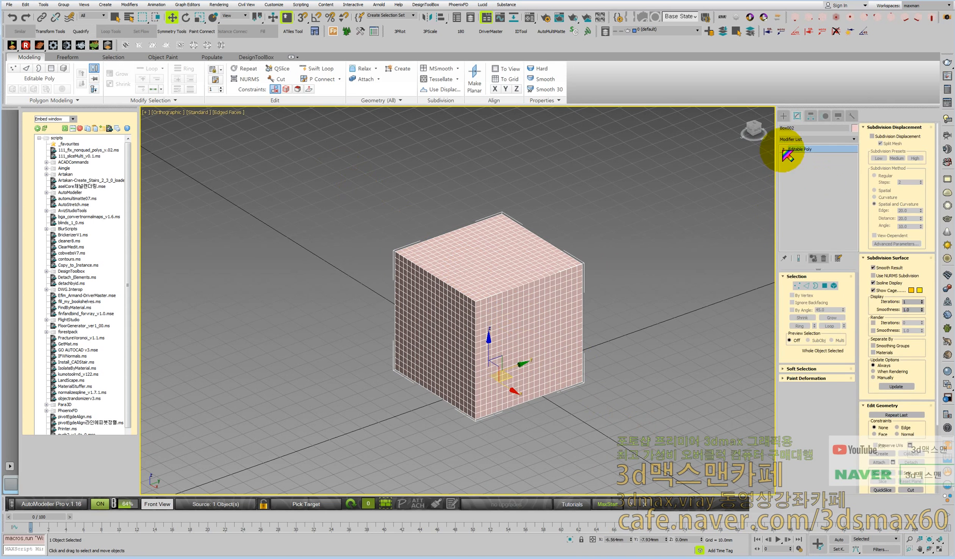
Step: At Element level, select the larger, densely segmented outer cube and delete it
left_click(783, 150)
left_click(802, 185)
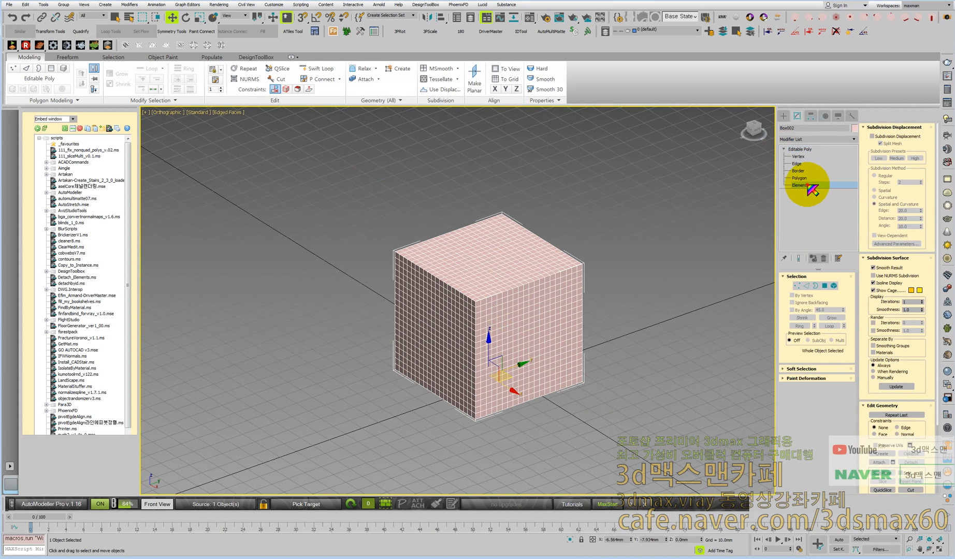
left_click(553, 283)
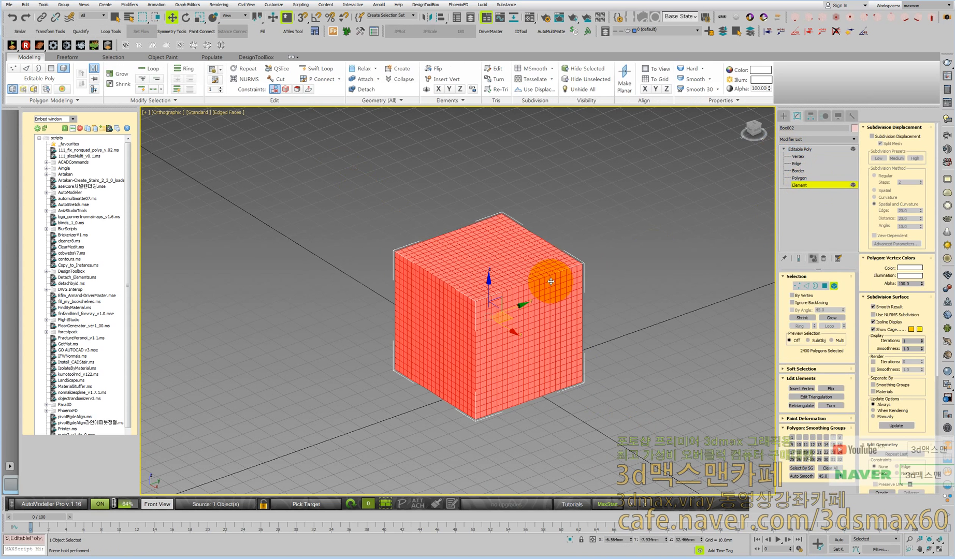
key("Delete")
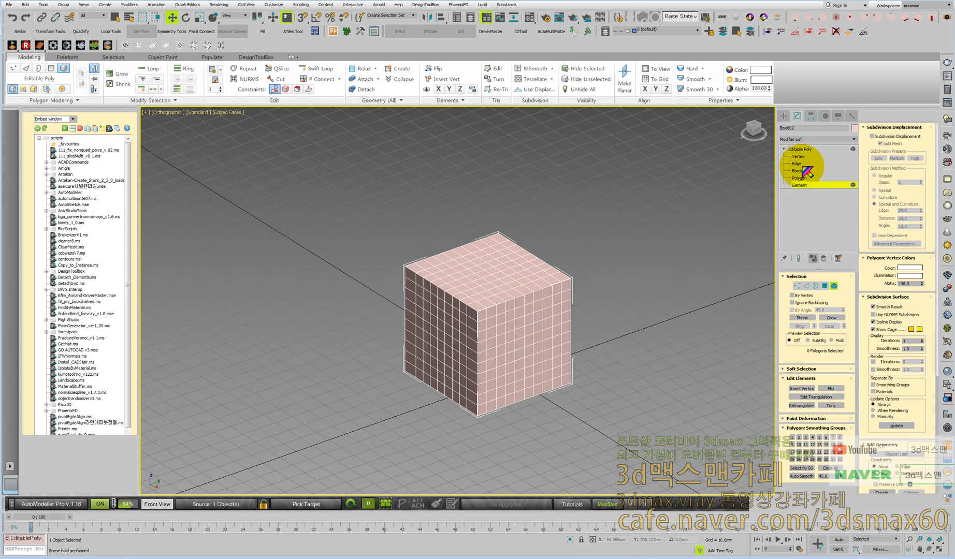
Step: Switch the remaining box to Edge level and check its edge selection in Perspective view
left_click(802, 165)
left_click(517, 301)
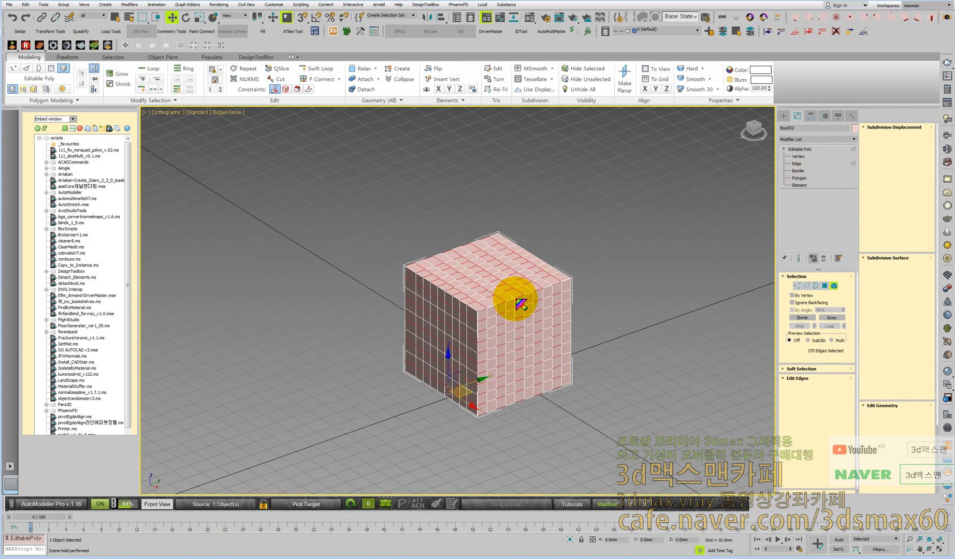
key("p")
mouse_move(521, 317)
middle_mouse_down()
mouse_move(509, 293)
mouse_move(476, 269)
middle_mouse_up()
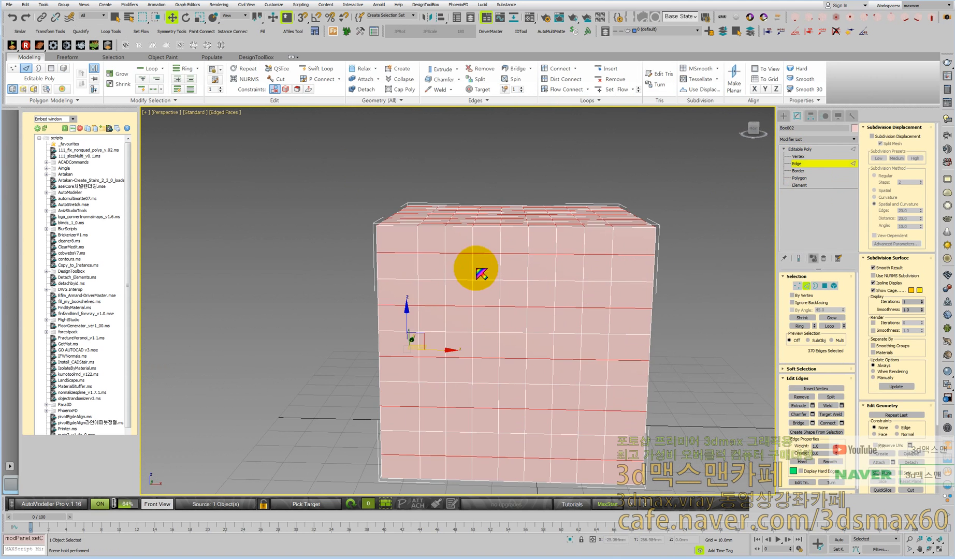
Step: Select one horizontal edge near the upper corner of the box's front face and extend the selection with Dot Ring
left_click(344, 276)
left_click(433, 254)
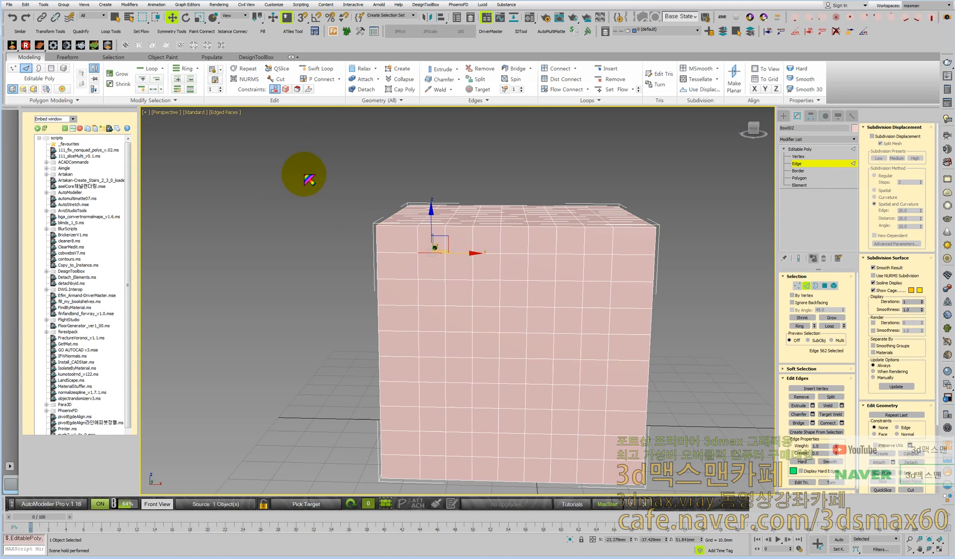
left_click(190, 89)
middle_click_drag(421, 285, 521, 289, "alt")
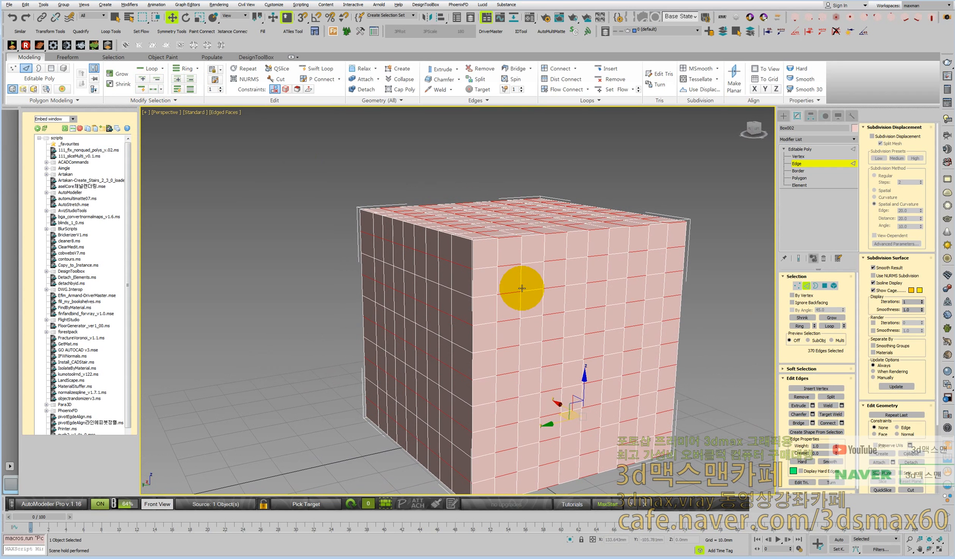
Step: Select three alternate horizontal edge loops around the upper half of the box, and clear the edge selection
left_click(498, 273)
left_click(482, 268)
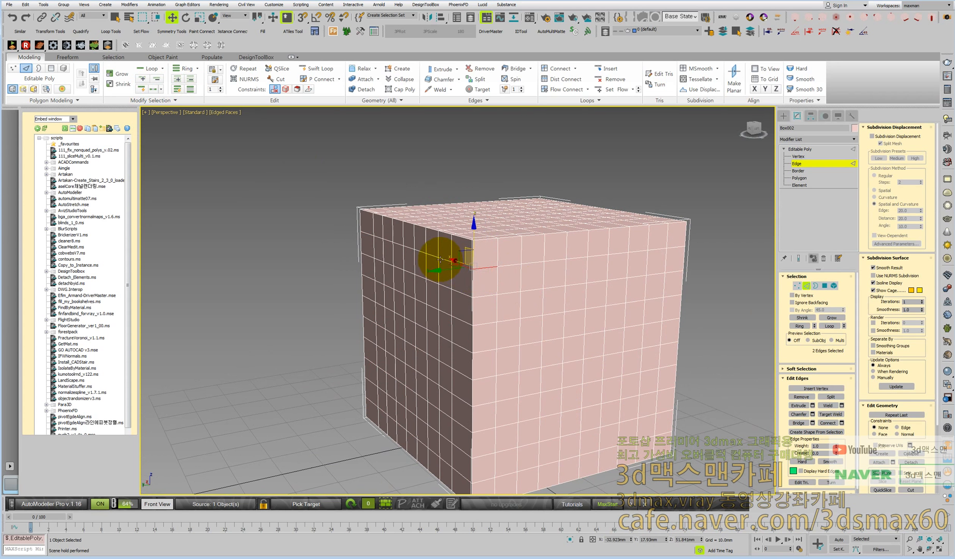
middle_click_drag(492, 275, 528, 273, "alt")
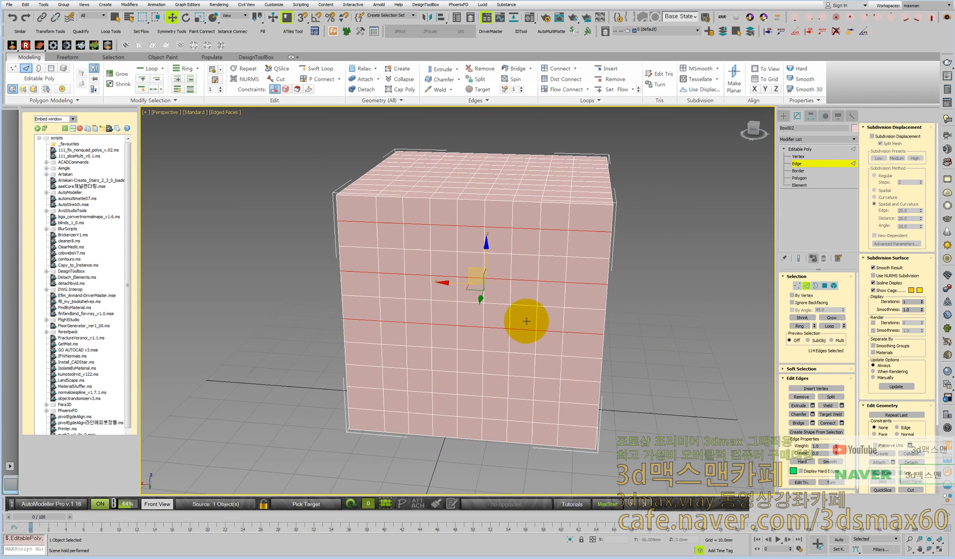
left_click(688, 324)
Step: Leave Edge level and remove several horizontal and vertical edge loops from the box using Swift Loop
left_click(805, 149)
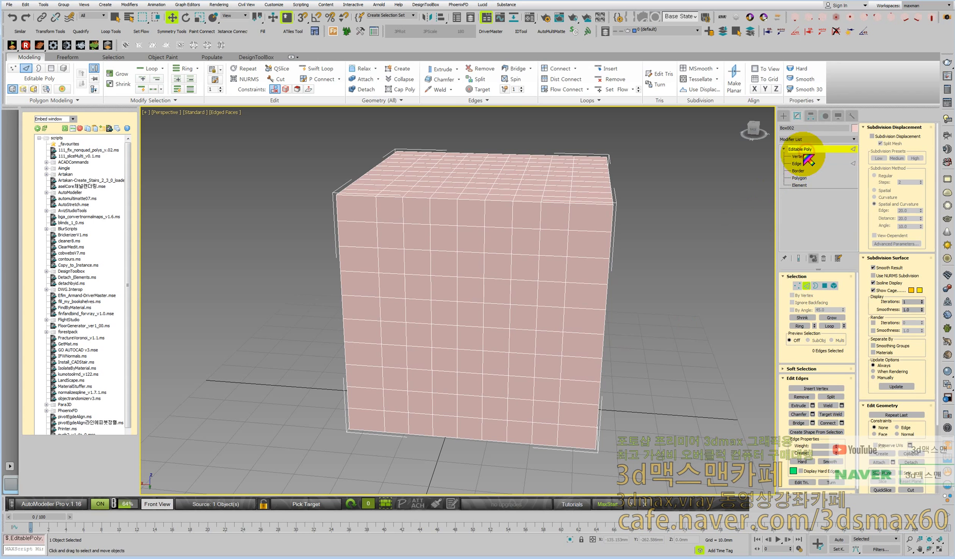
key("shift+alt+w")
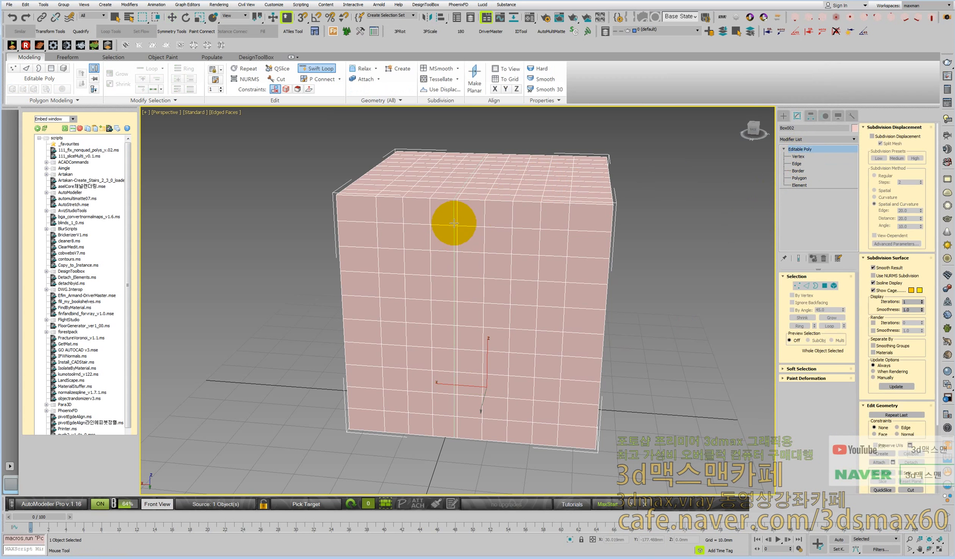
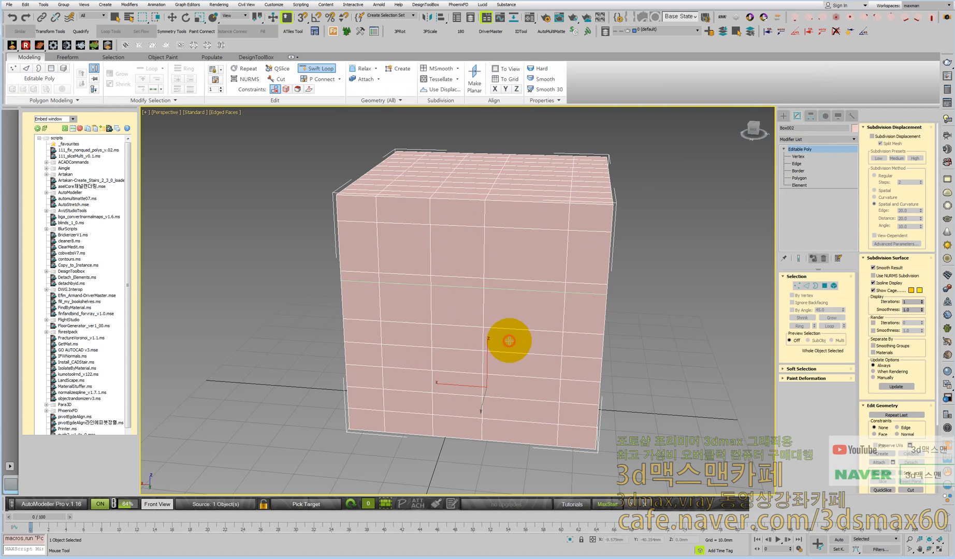
middle_click_drag(550, 334, 494, 330, "alt")
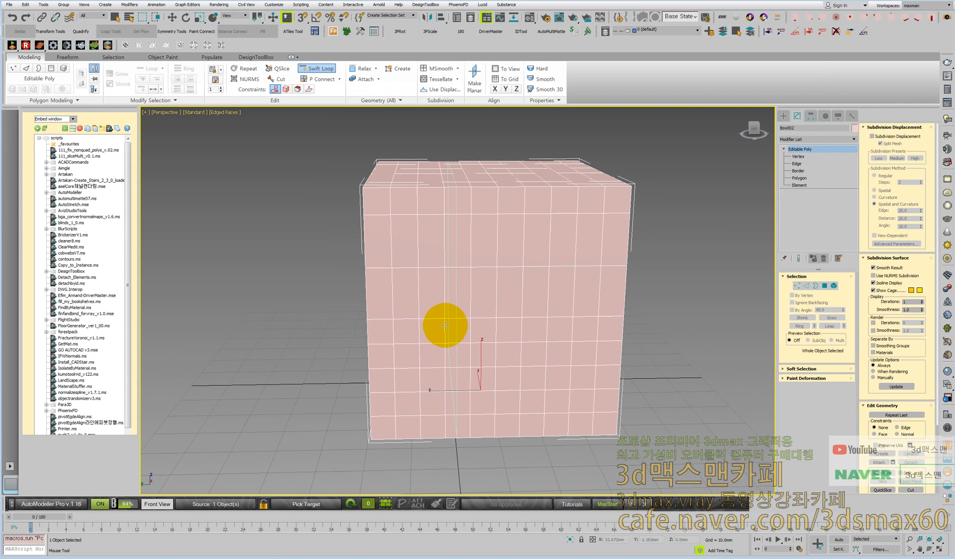
key("2")
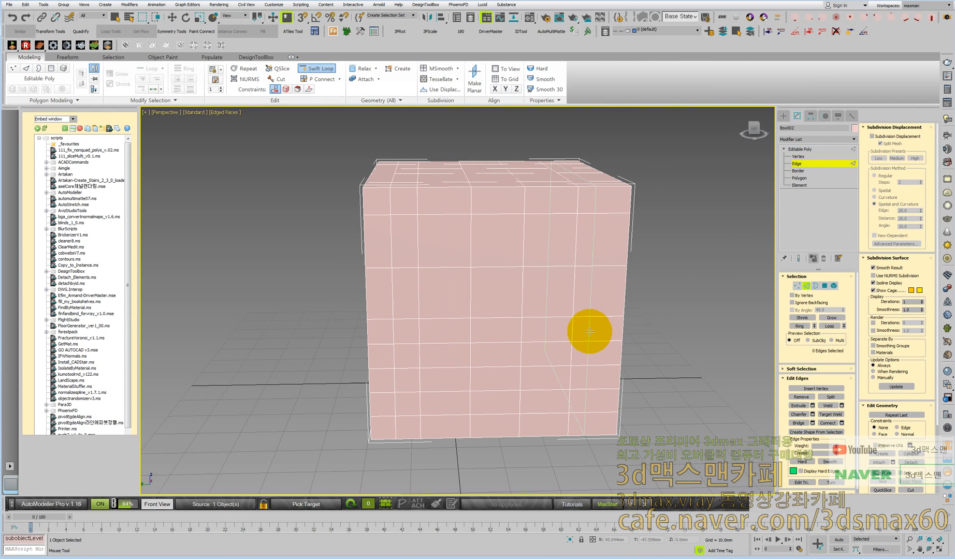
middle_click_drag(589, 332, 507, 308, "alt")
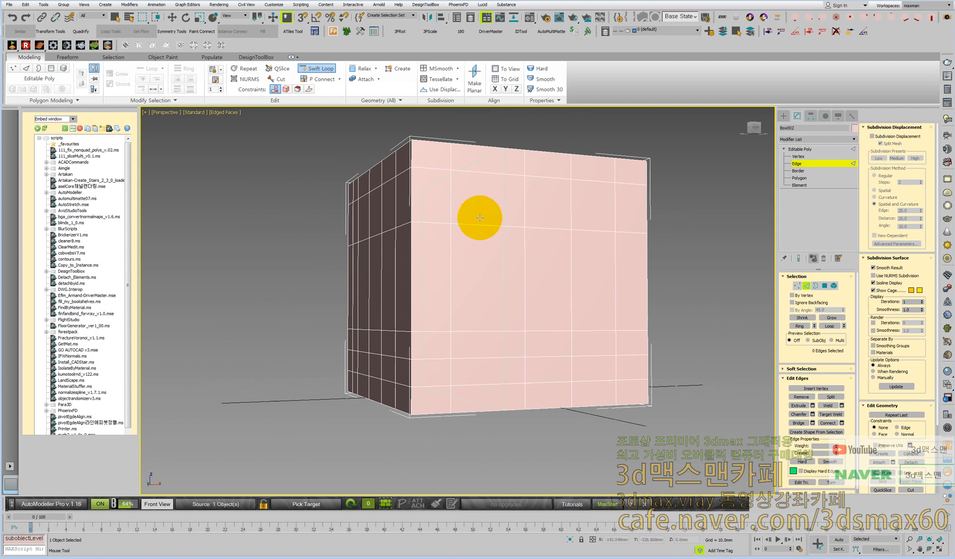
scroll(526, 272, "up", 2)
middle_click_drag(511, 304, 571, 296, "alt")
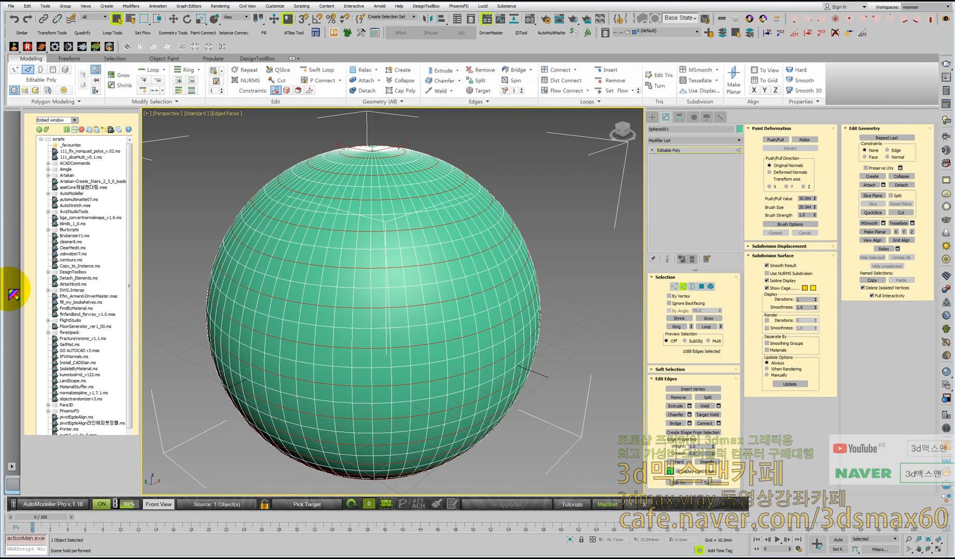
Step: Remove every other horizontal and vertical edge loop from the dense sphere, selecting them with Dot Loop, Dot Ring and Loop
left_click(190, 281)
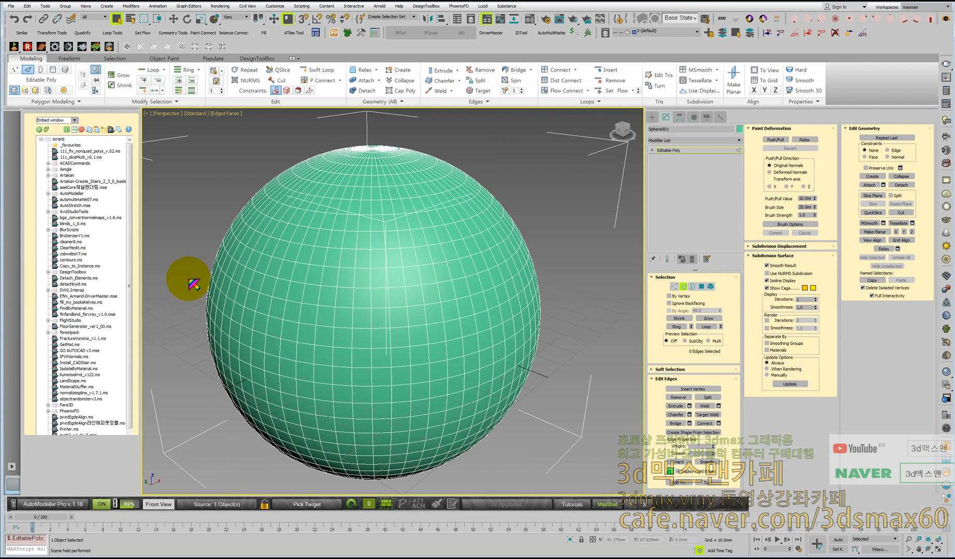
middle_click_drag(286, 303, 312, 307, "alt")
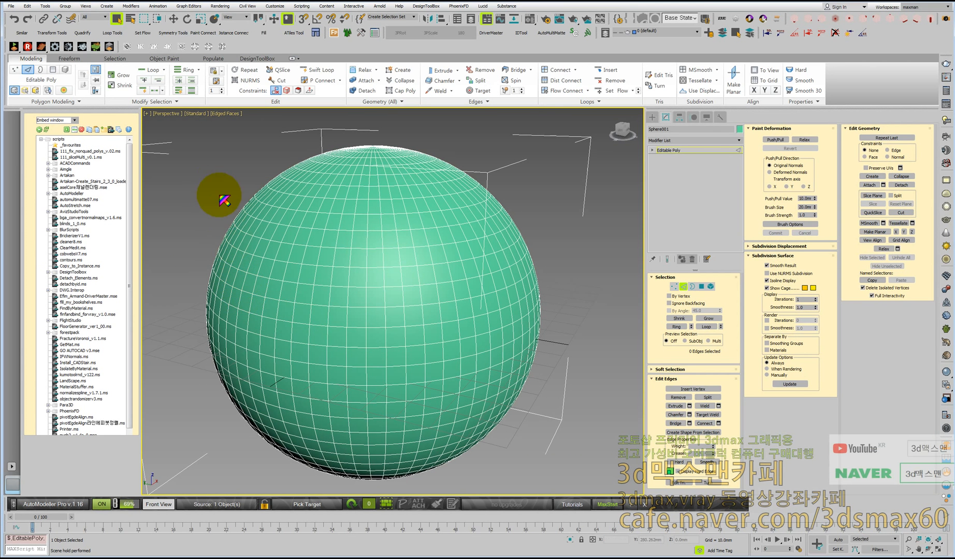
left_click(275, 224)
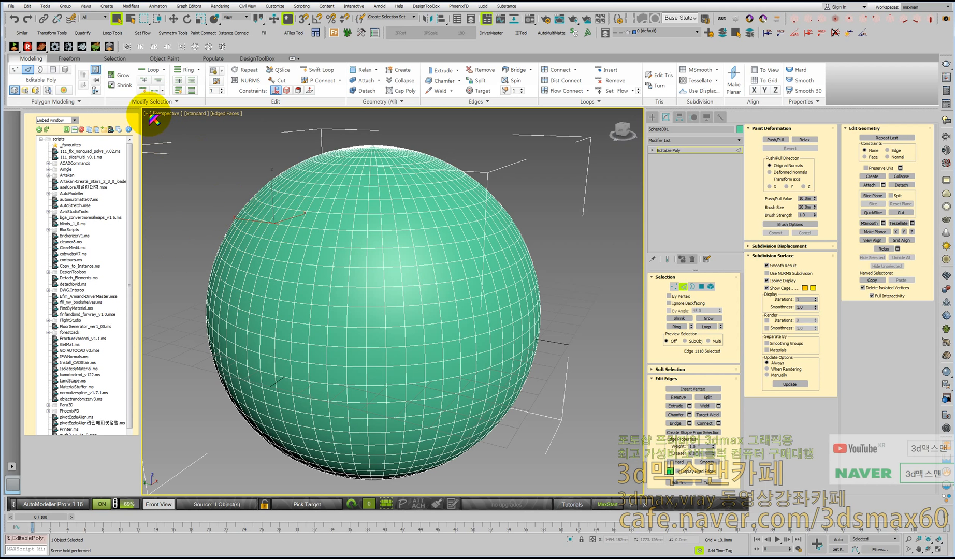
left_click(192, 90)
left_click(153, 72)
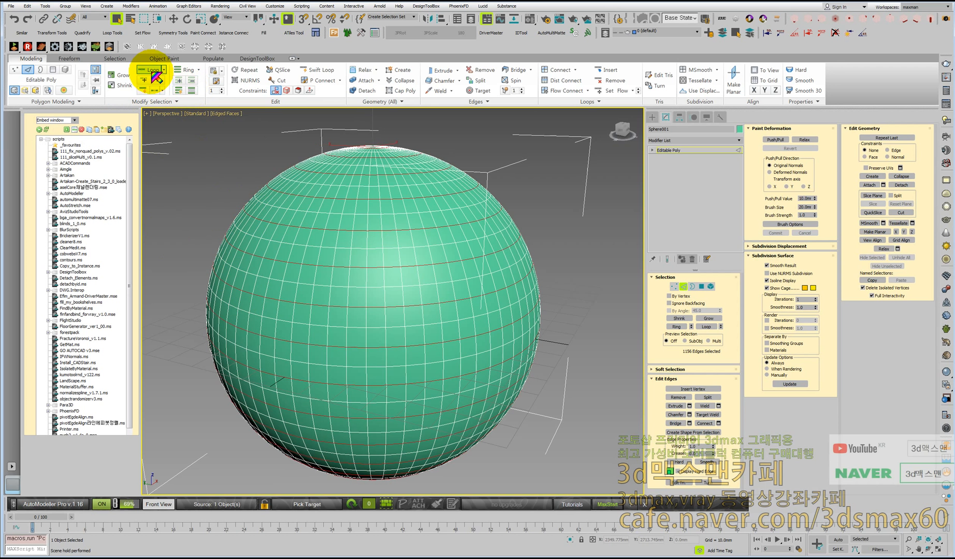
left_click(156, 80)
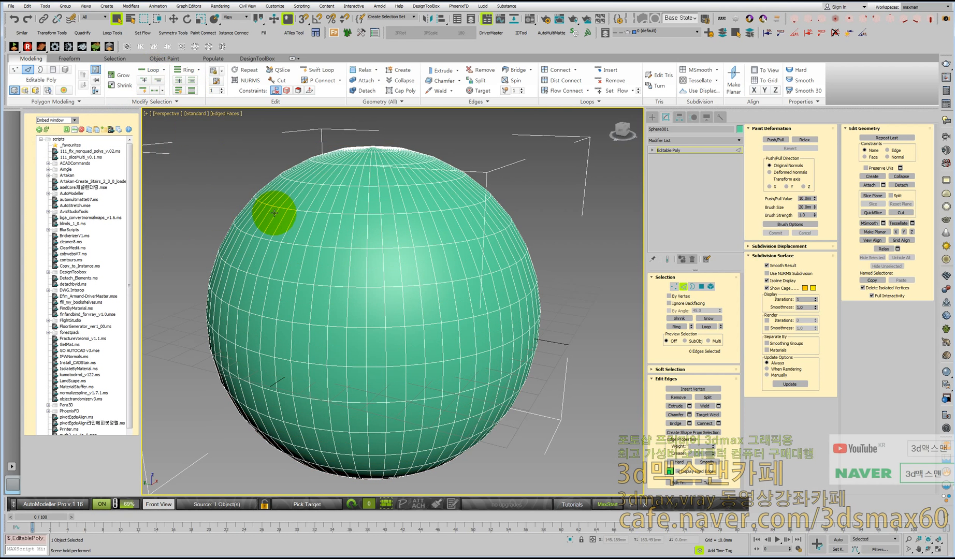
left_click(154, 90)
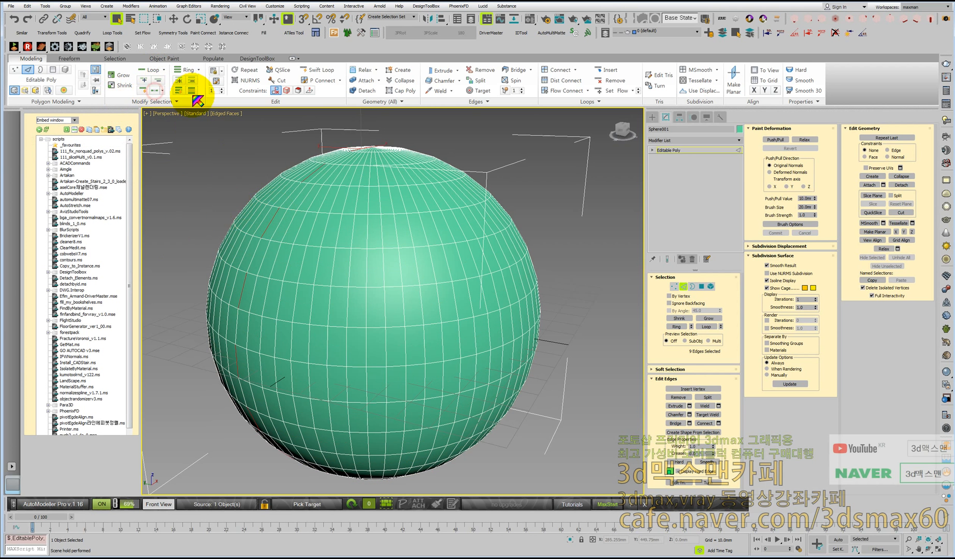
left_click(155, 69)
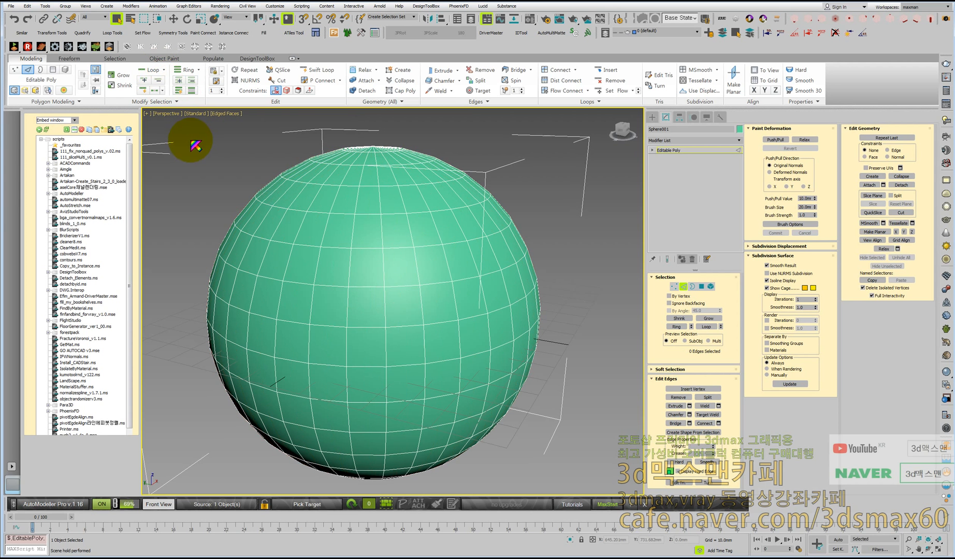
Step: Select alternate horizontal loops on the reduced sphere, starting from one upper edge with Dot Loop, and remove them
left_click(276, 206)
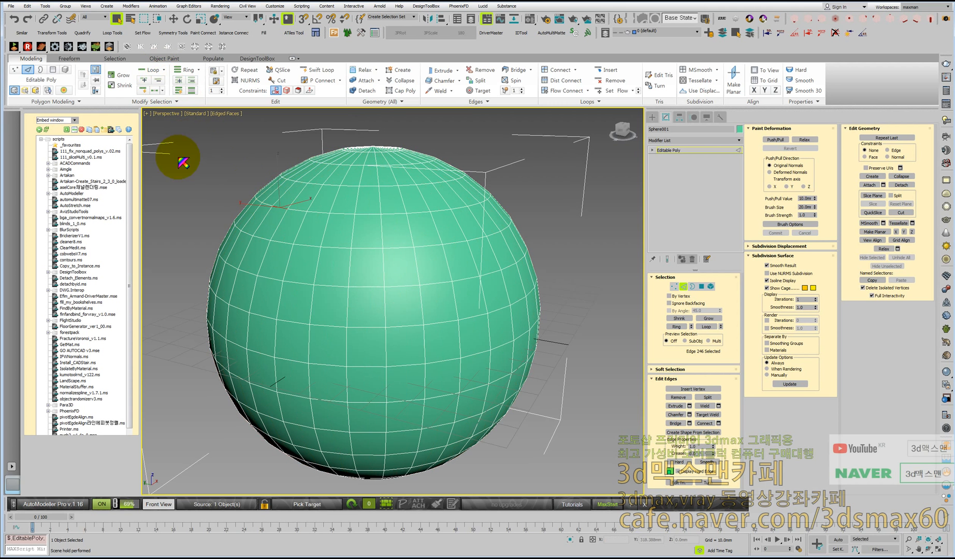
left_click(159, 92)
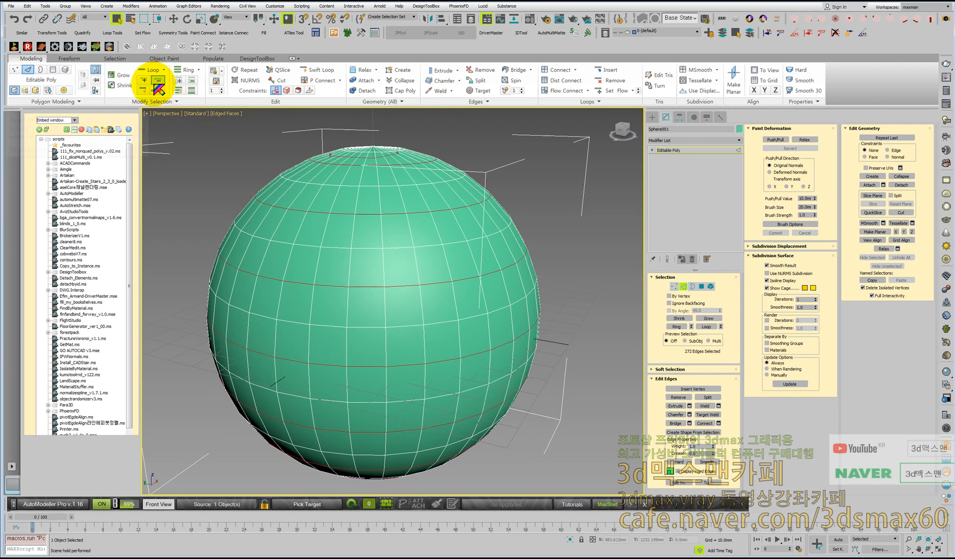
key("ctrl+BackSpace")
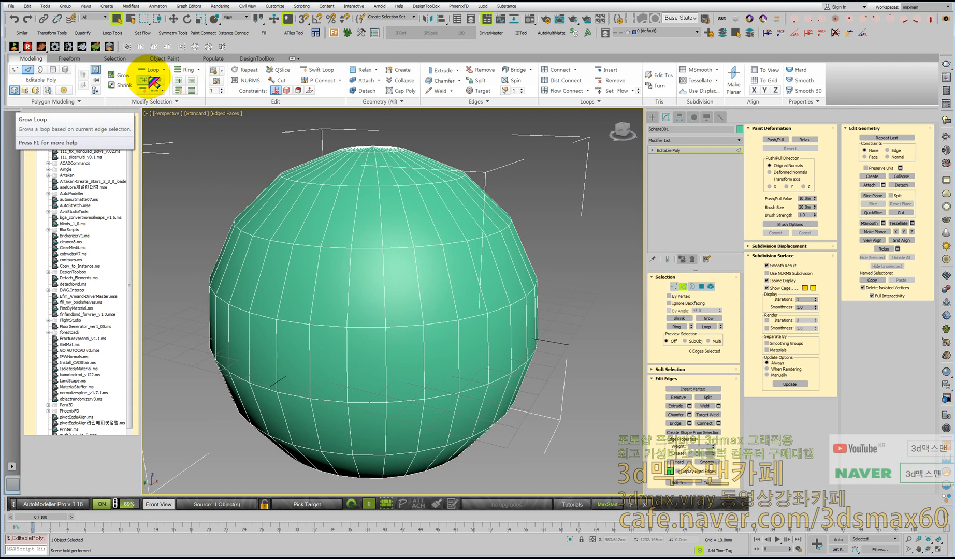
Step: Extend one vertical edge of the sphere with Dot Loop, Dot Ring and Loop, and remove the selected alternate vertical loops
left_click(244, 255)
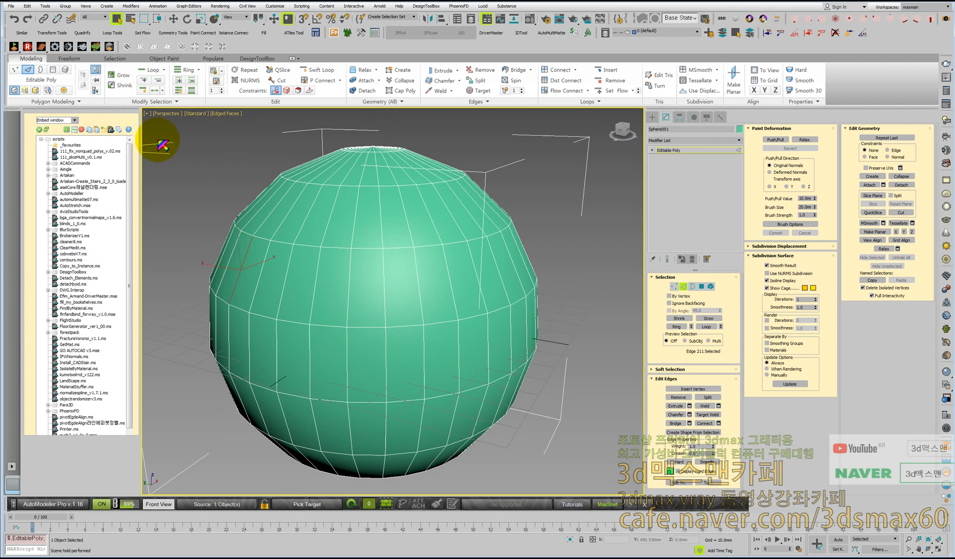
left_click(157, 92)
left_click(192, 92)
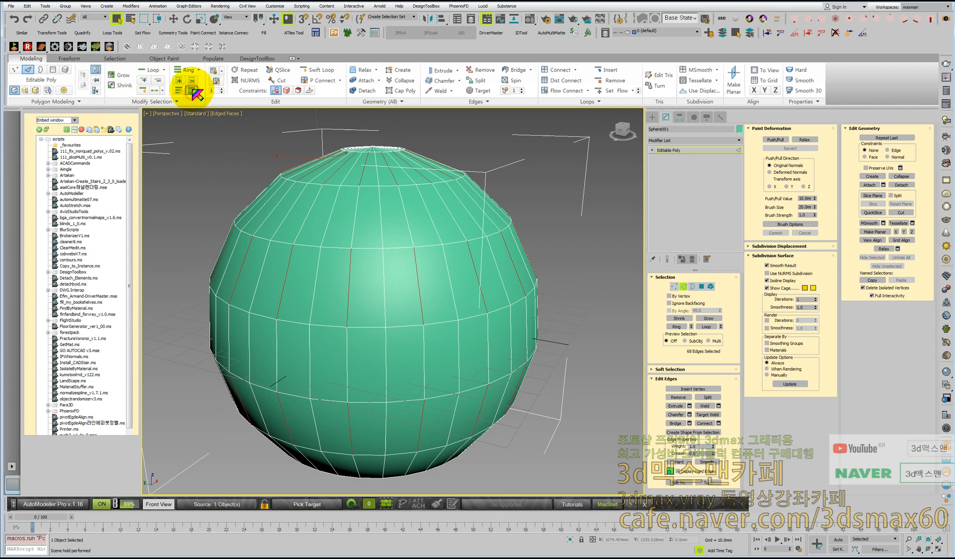
left_click(156, 71)
key("ctrl+BackSpace")
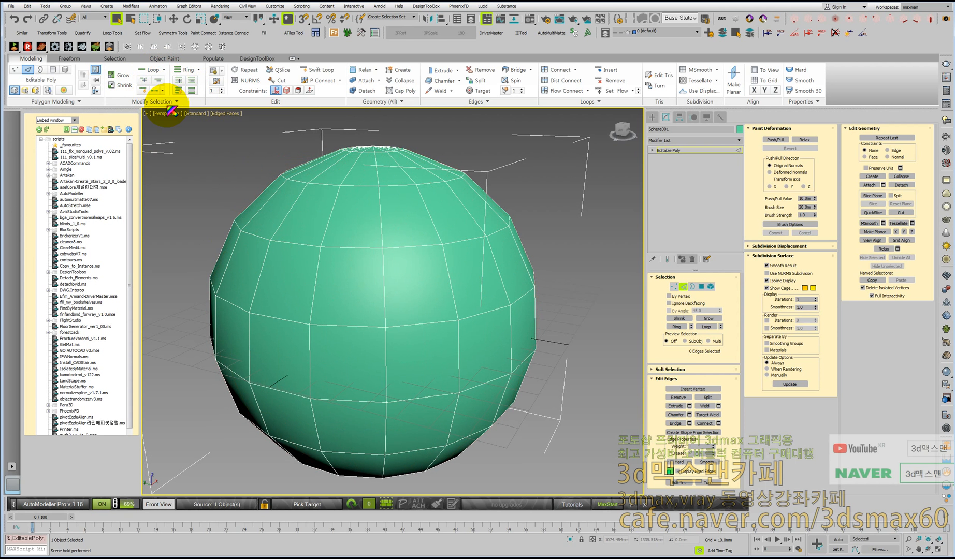
middle_click_drag(366, 256, 338, 274, "alt")
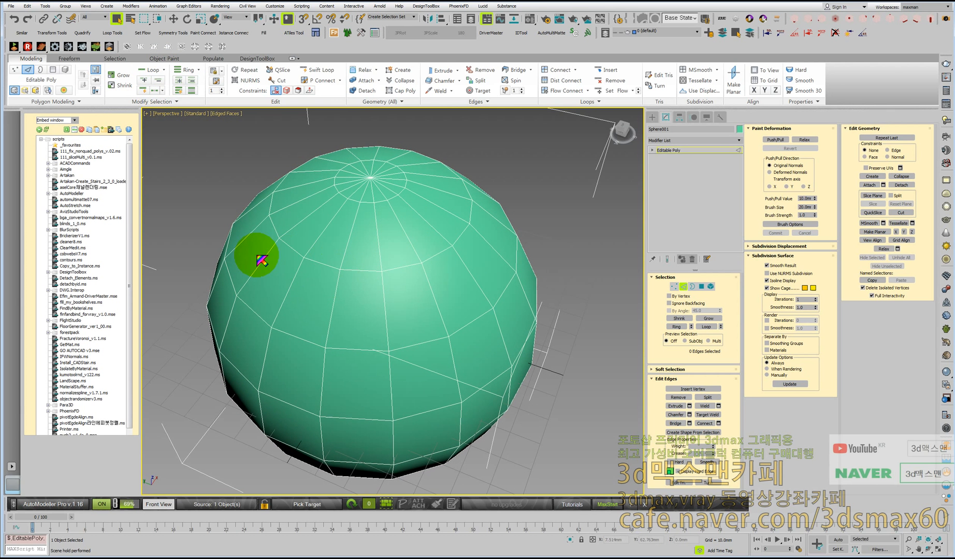
middle_click_drag(355, 288, 365, 265, "alt")
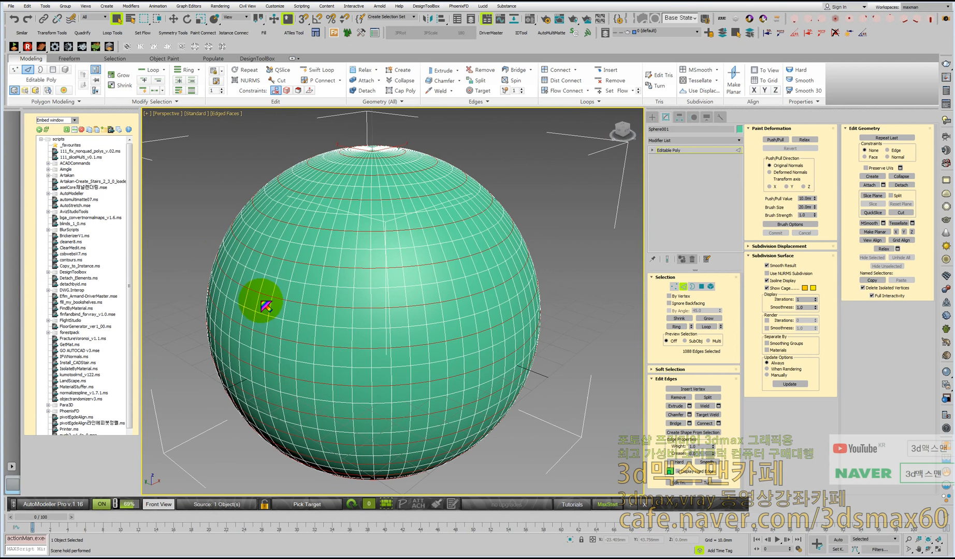
Step: On the dense sphere, select every other horizontal edge loop from a single edge using Dot Loop, Dot Ring and Loop
left_click(194, 283)
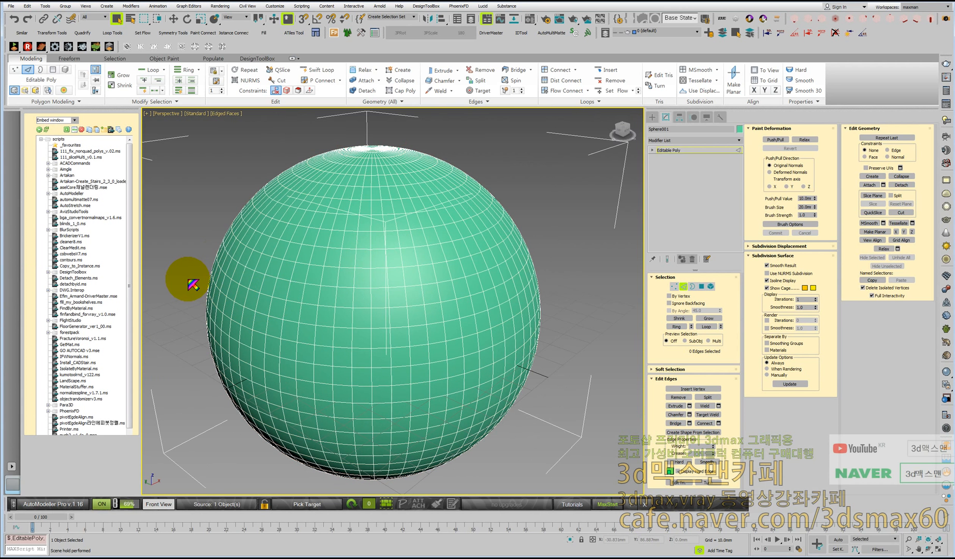
middle_click_drag(290, 299, 311, 306, "alt")
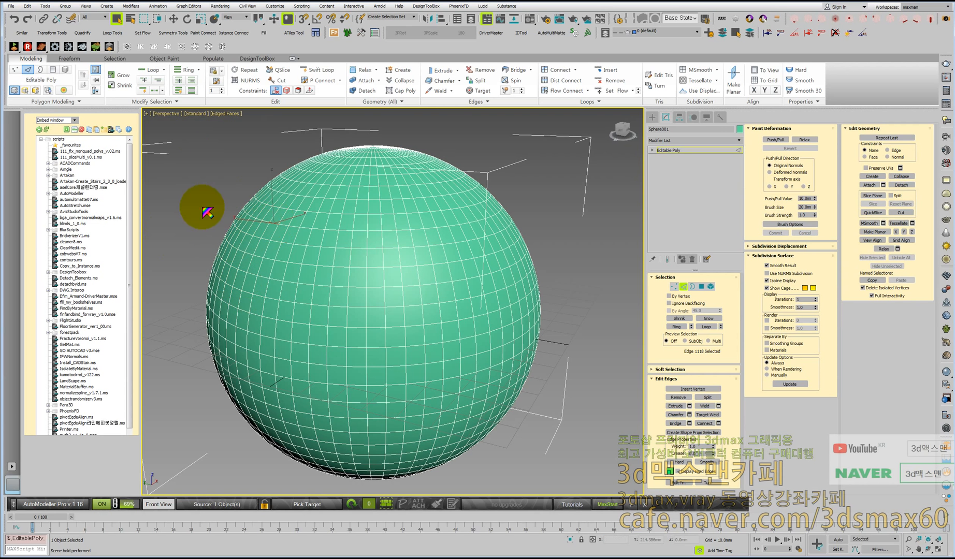
left_click(154, 90)
left_click(191, 91)
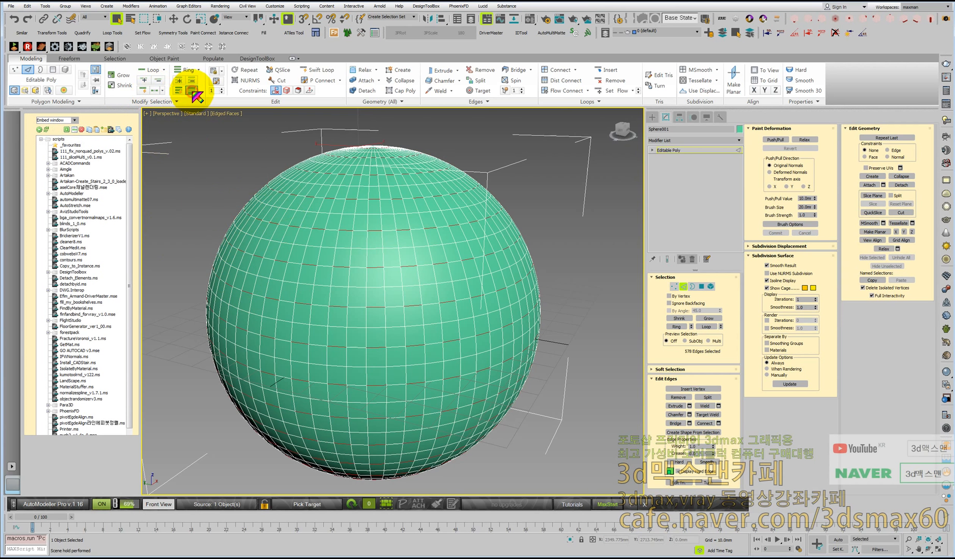
left_click(153, 71)
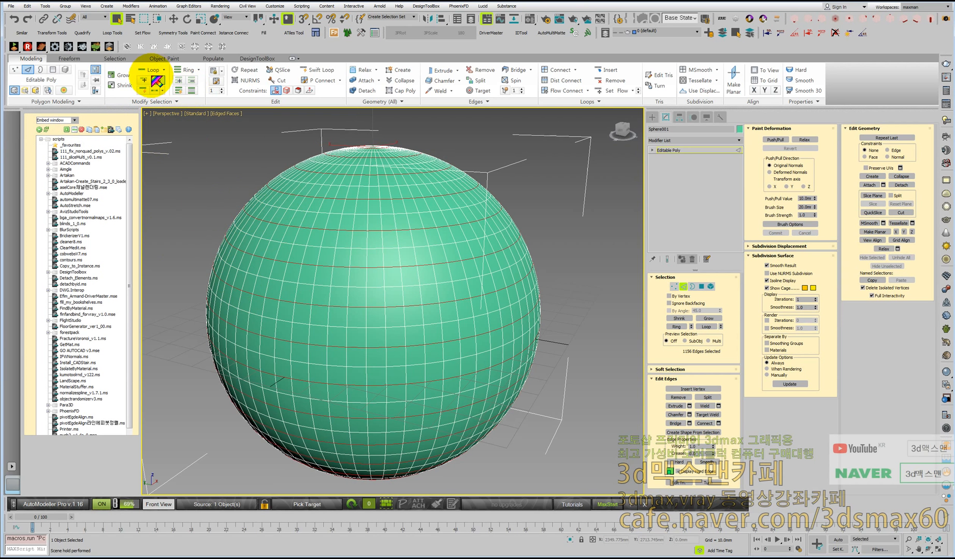
left_click(155, 81)
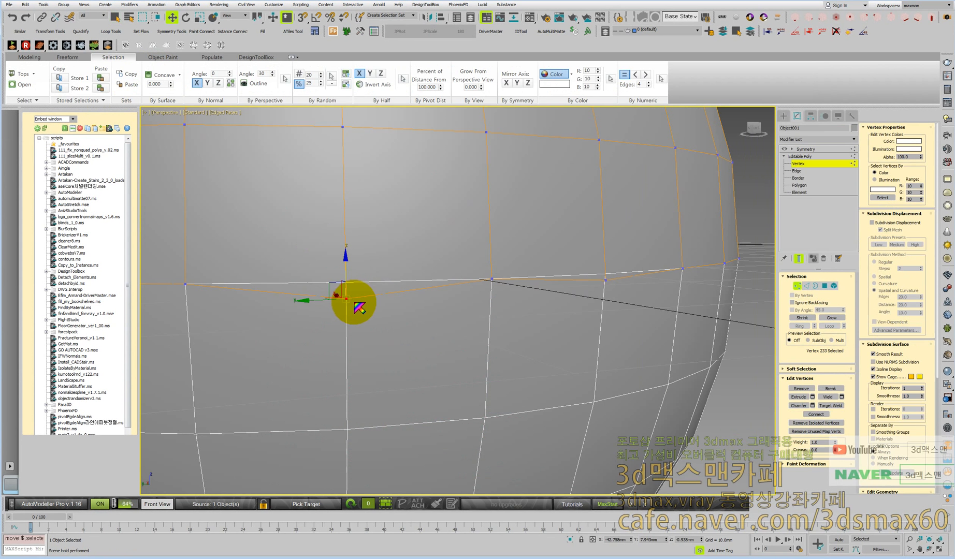
Step: Collapse the sphere's Symmetry modifier into Editable Poly and select the horizontal edge loop along the mirror seam at Edge level
left_click(793, 150)
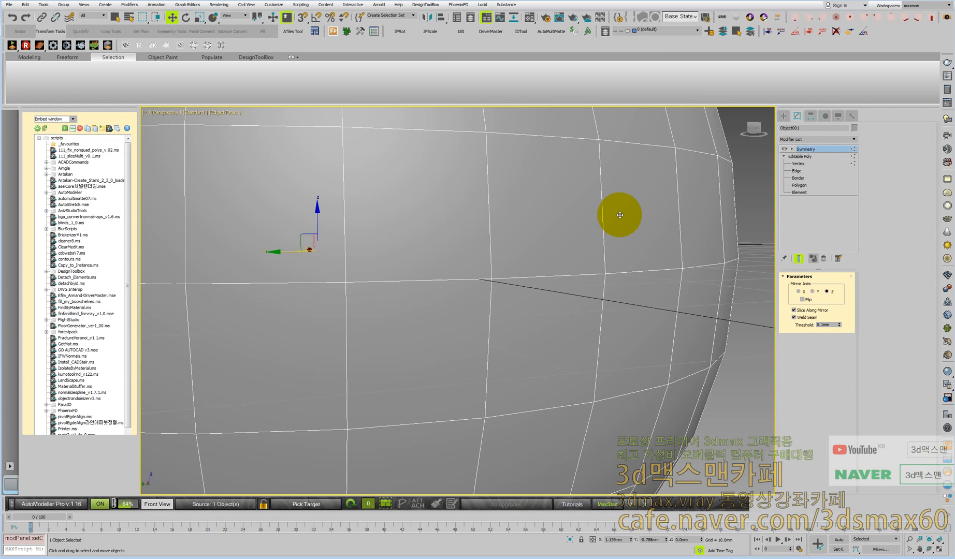
scroll(620, 215, "down", 10)
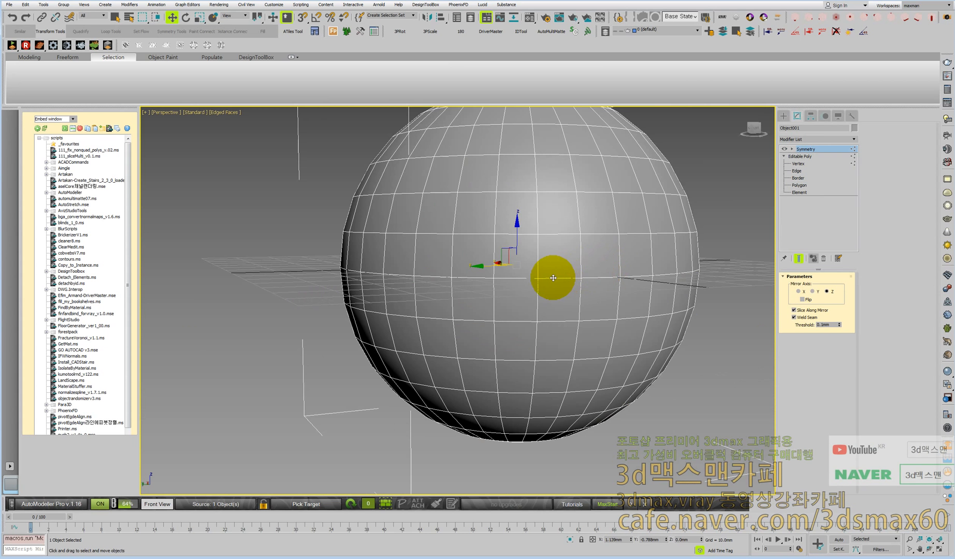
scroll(553, 278, "up", 5)
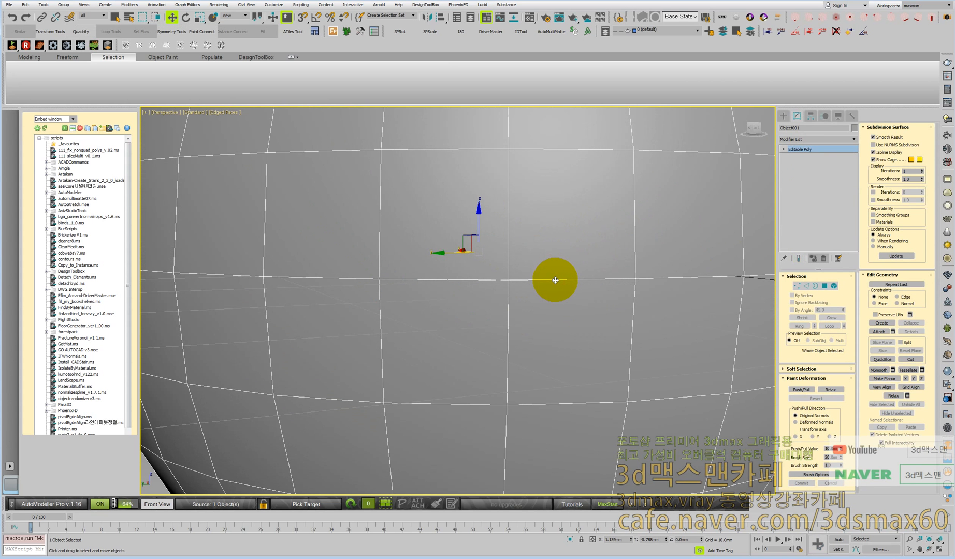
left_click(806, 285)
double_click(570, 279)
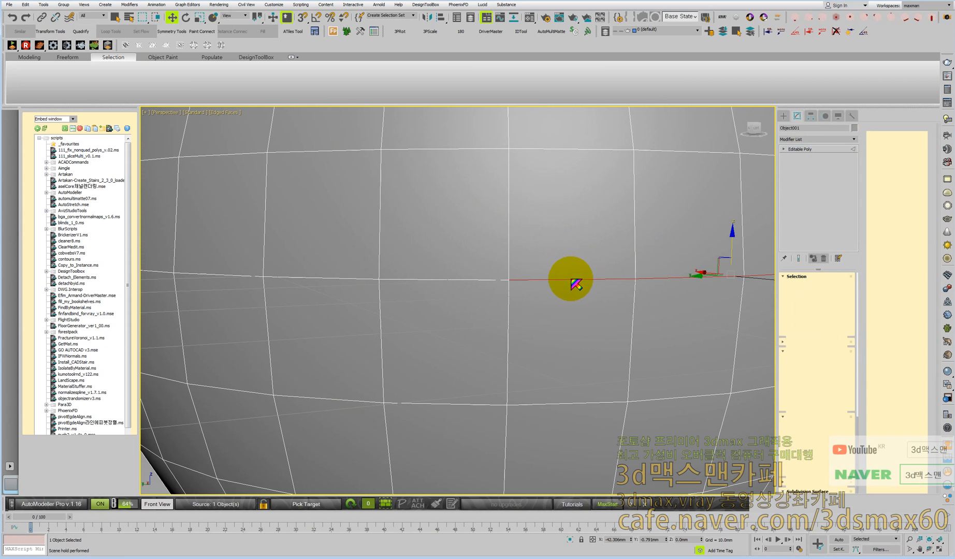
Step: Select two adjacent edges on the sphere's horizontal seam and chamfer them by about 0.5 mm
left_click(580, 280)
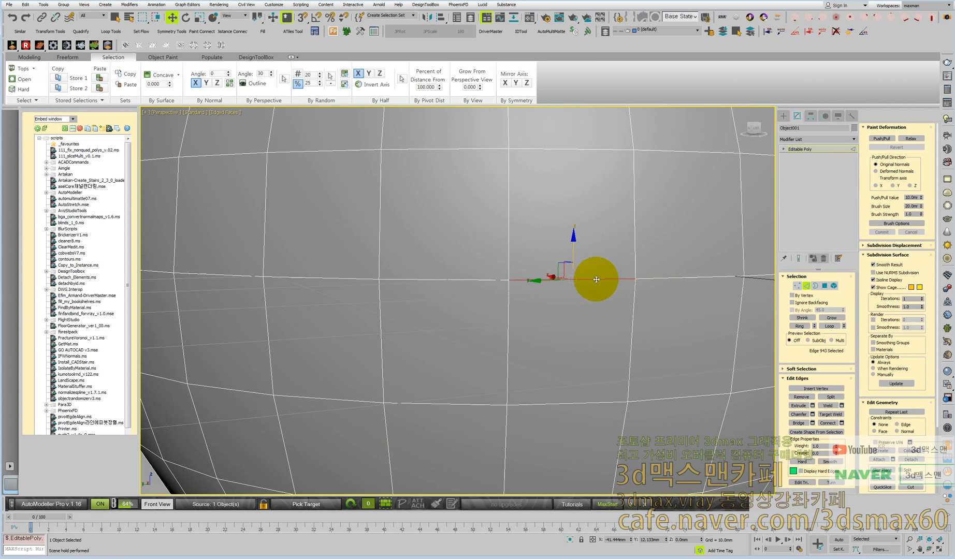
right_click(660, 278)
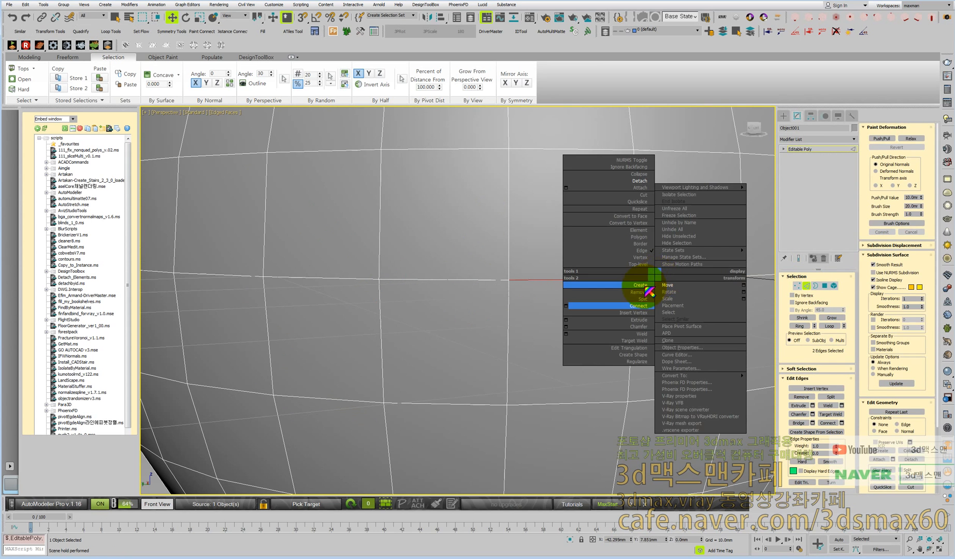
left_click(566, 327)
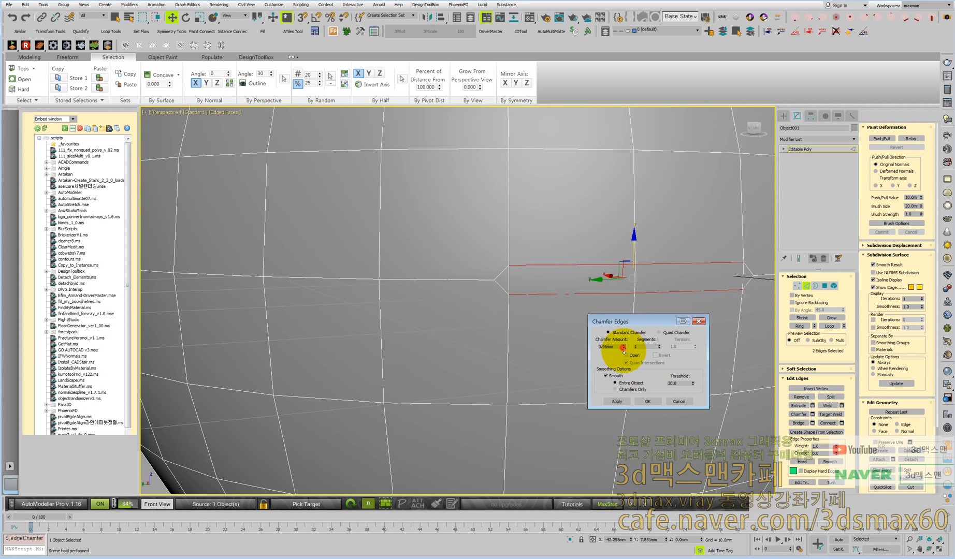
left_click_drag(624, 346, 626, 368)
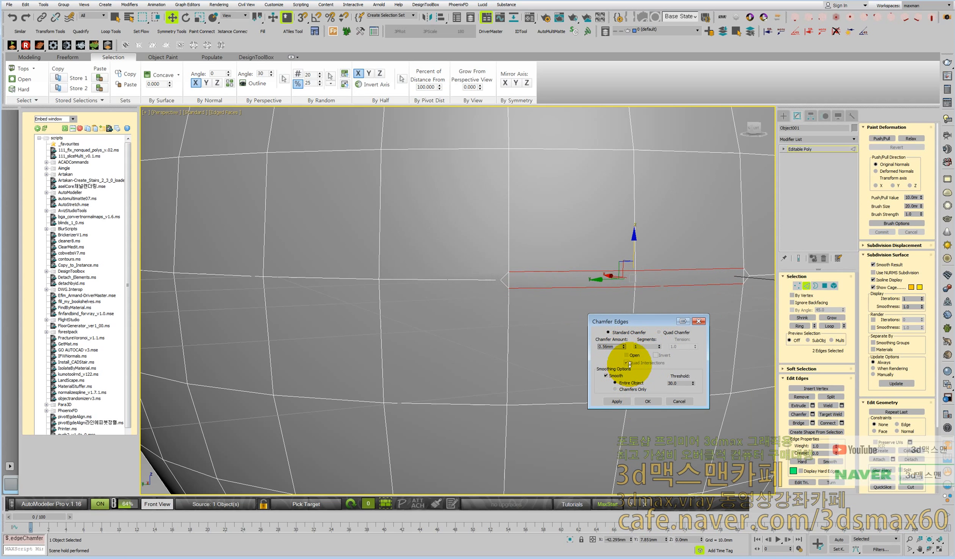
left_click(647, 401)
middle_click_drag(569, 328, 516, 332)
scroll(586, 317, "up", 2)
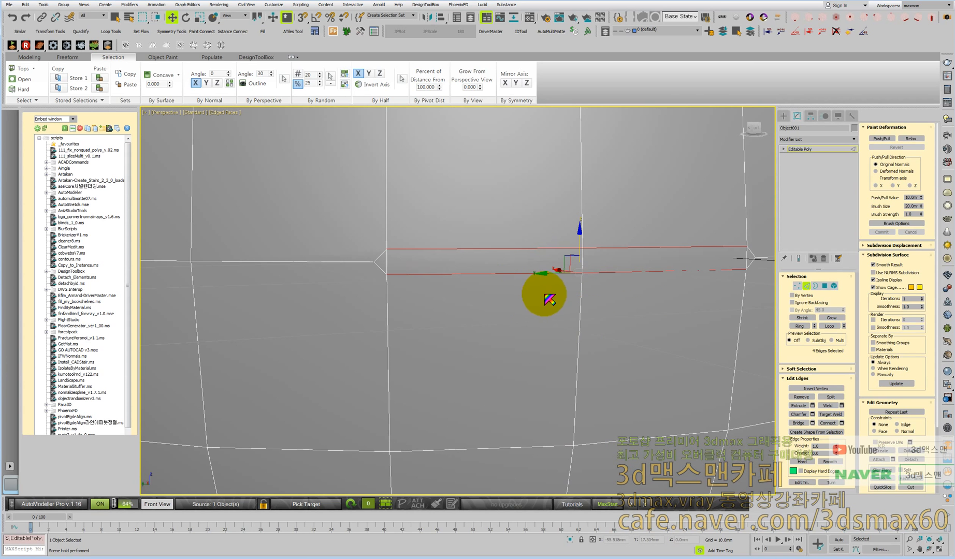
left_click(452, 274)
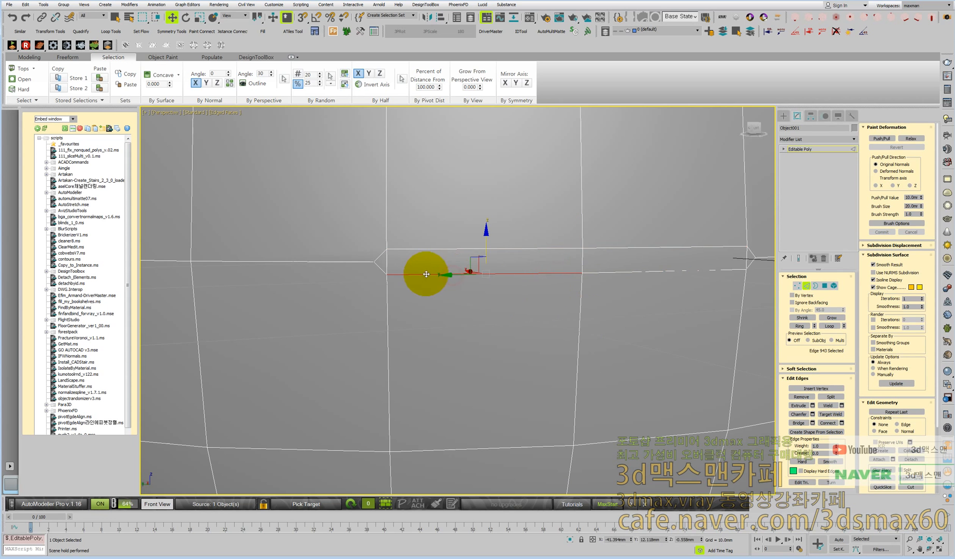
left_click(520, 297)
middle_click_drag(577, 296, 546, 303)
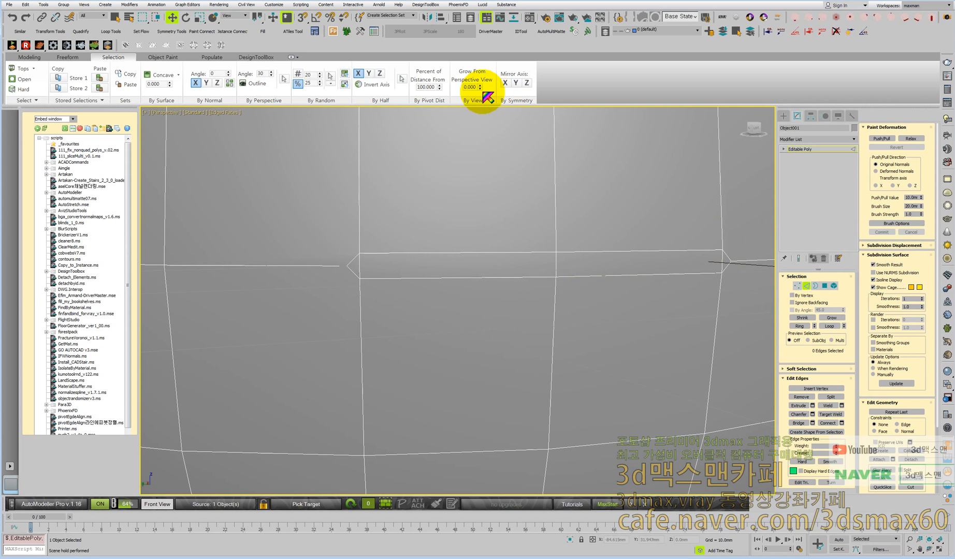
Step: Search the modeling tools at Edge and Polygon level for the By Numeric selection options
left_click(68, 57)
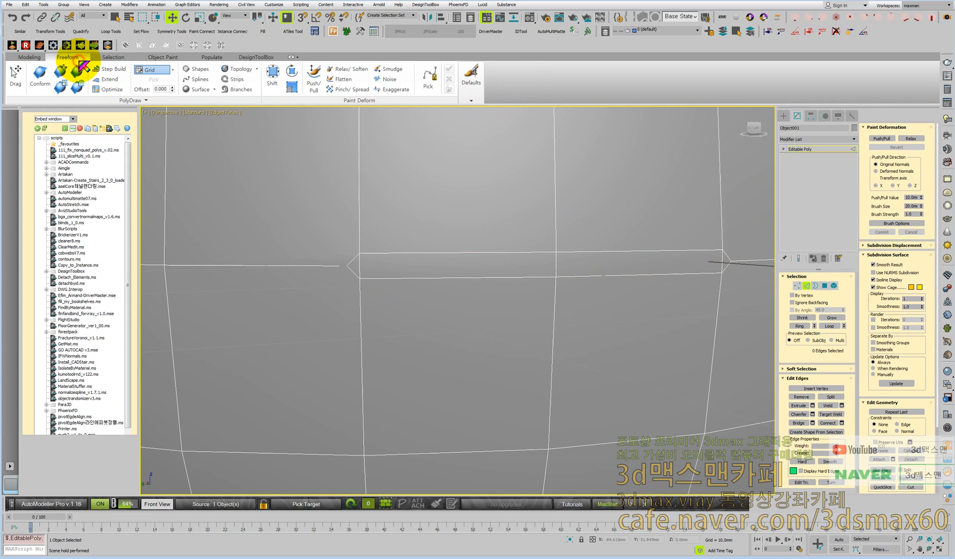
left_click(29, 57)
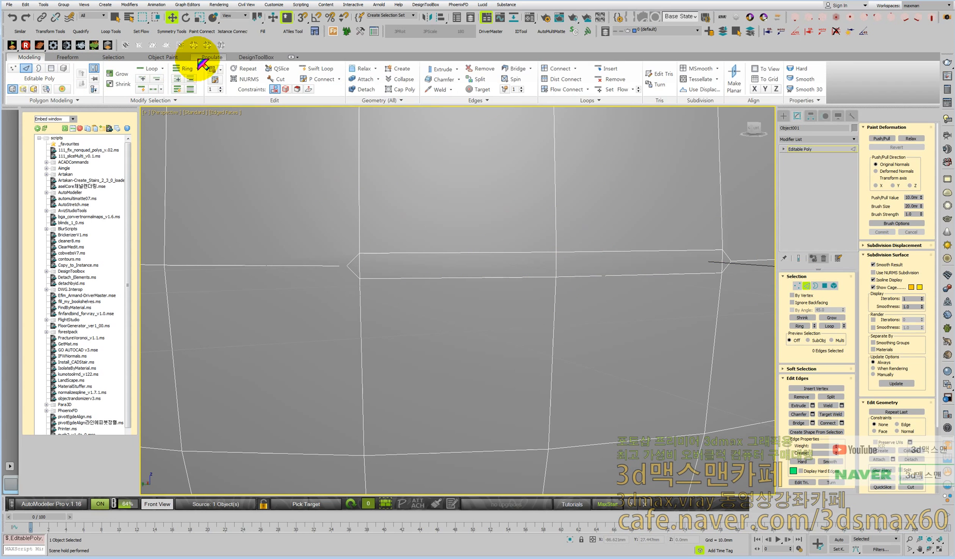
left_click(171, 58)
left_click(113, 57)
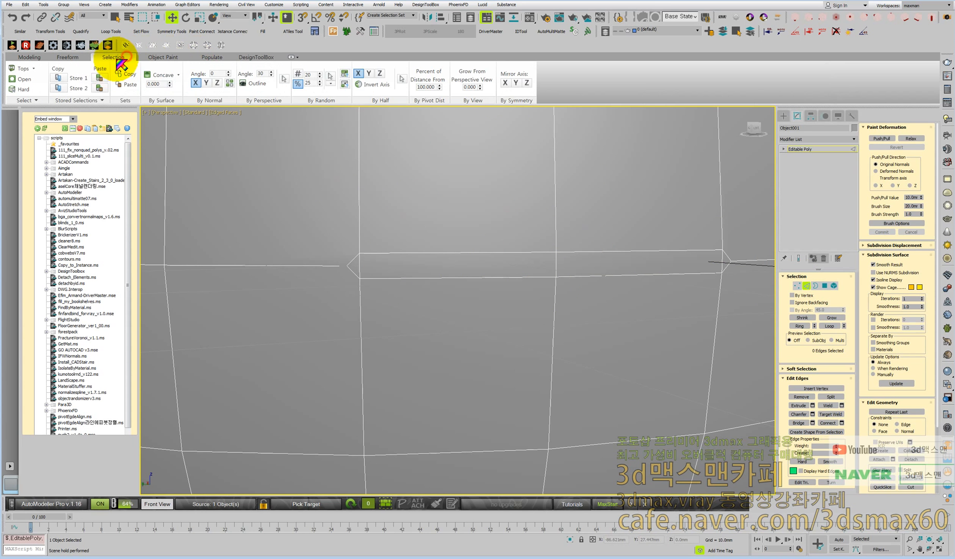
left_click(68, 57)
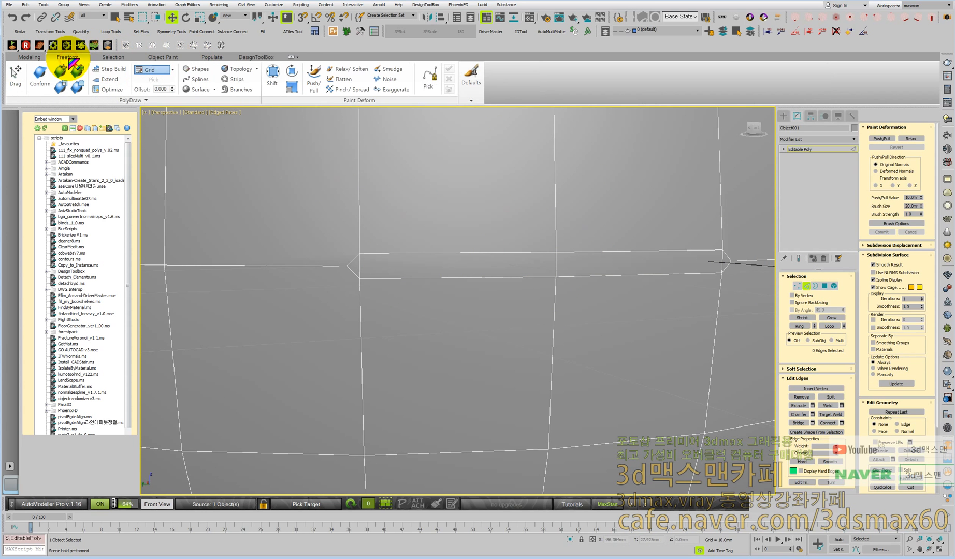
left_click(29, 57)
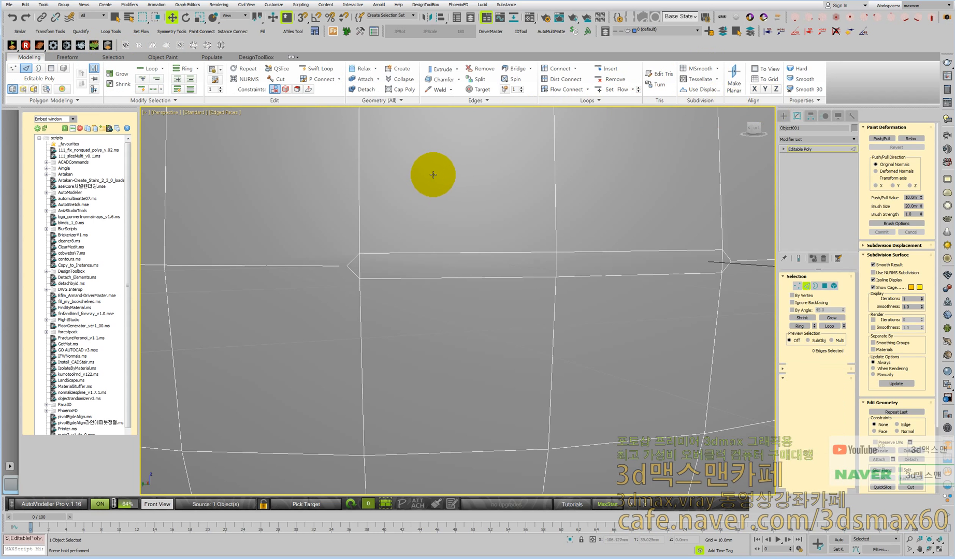
key("4")
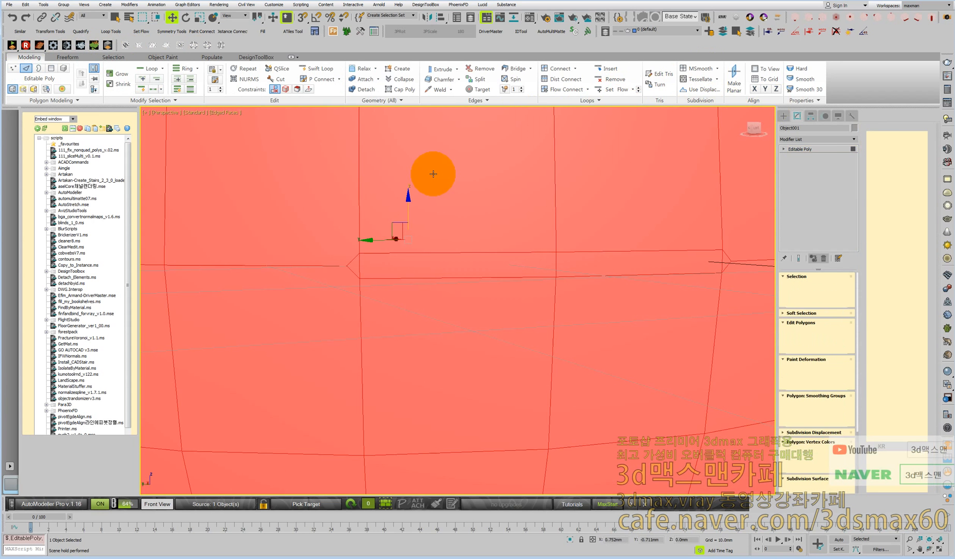
left_click(432, 174)
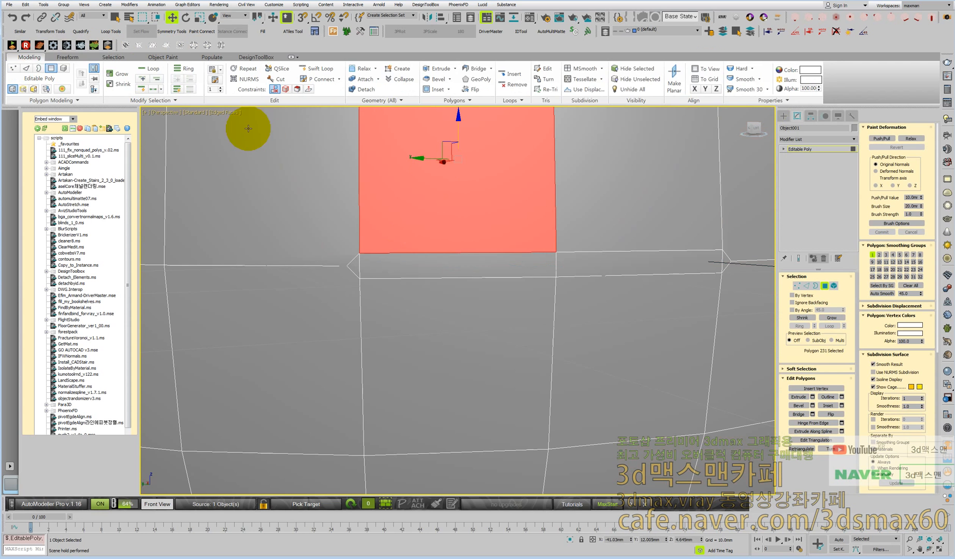
left_click(68, 57)
left_click(30, 56)
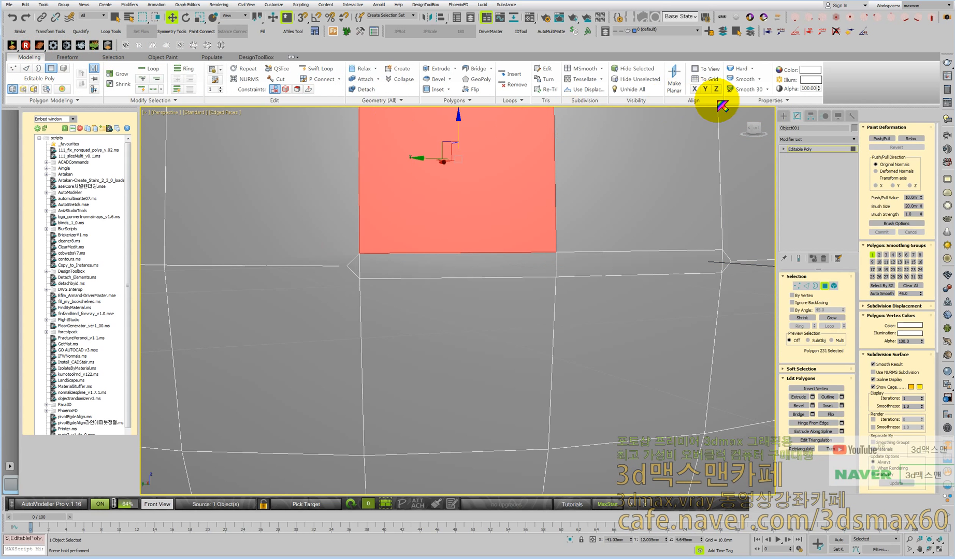
left_click(738, 101)
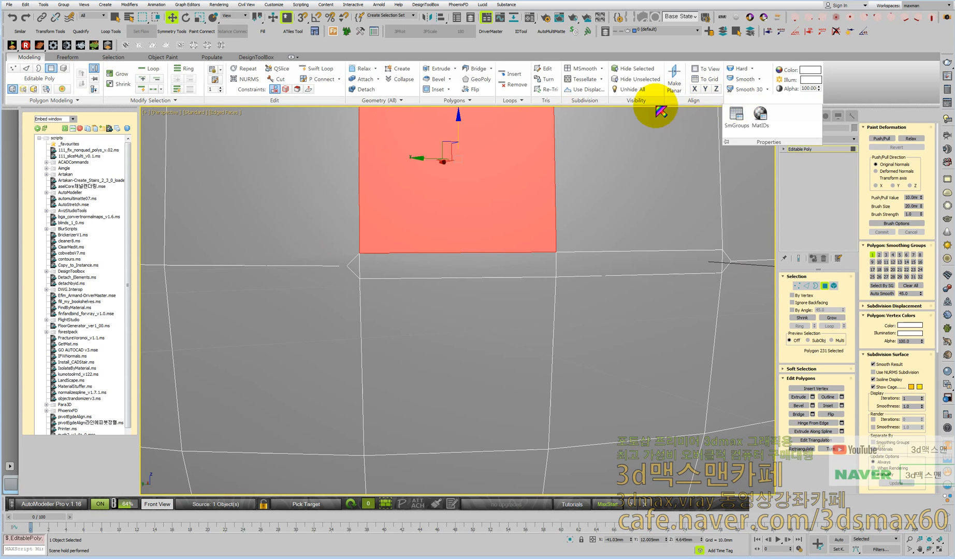
left_click(384, 101)
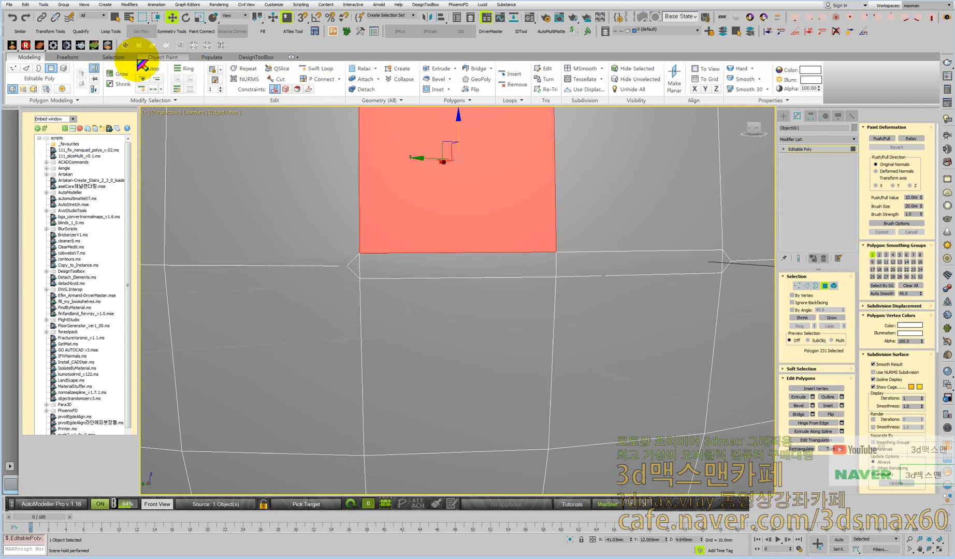
left_click(72, 56)
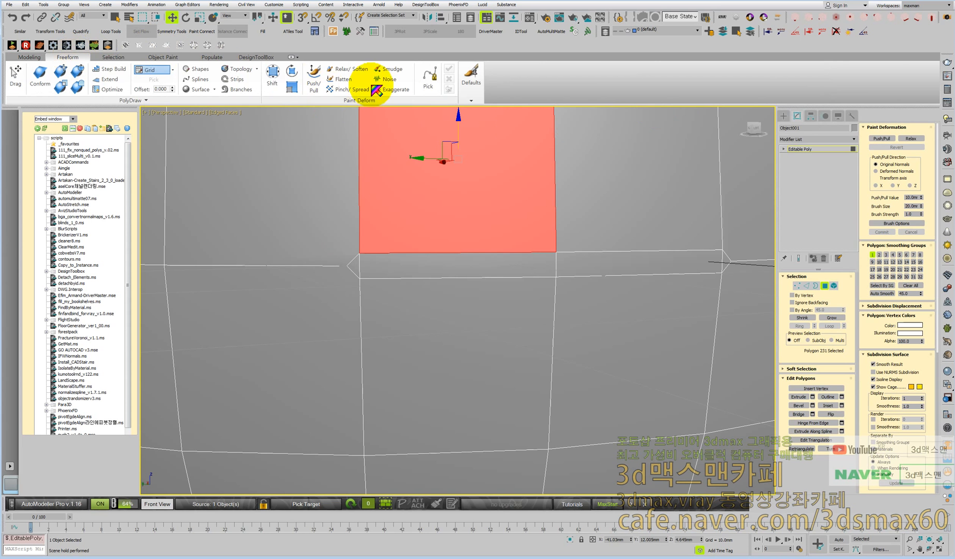
left_click(114, 57)
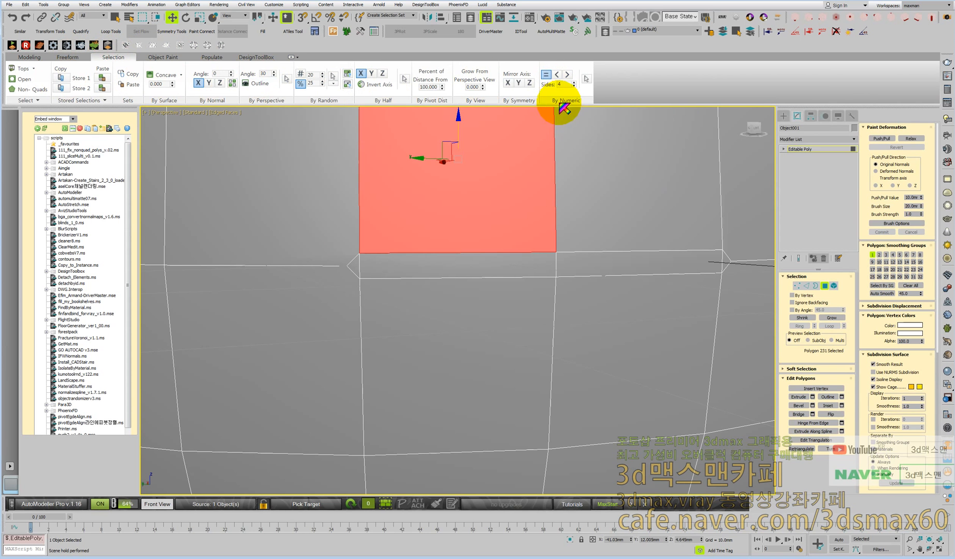
Step: At Vertex level, select the vertices with exactly 3 edges using By Numeric and inspect them around the chamfered seam
key("2")
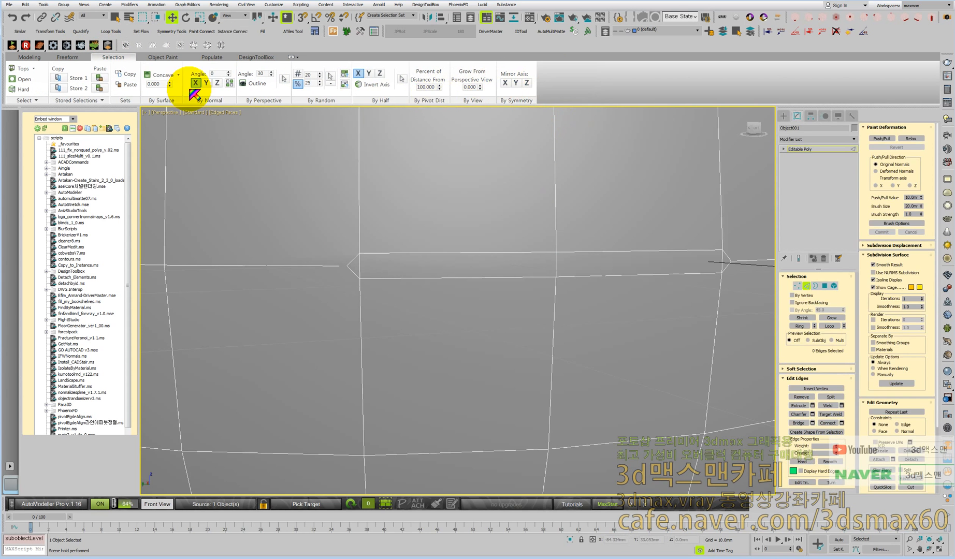
key("1")
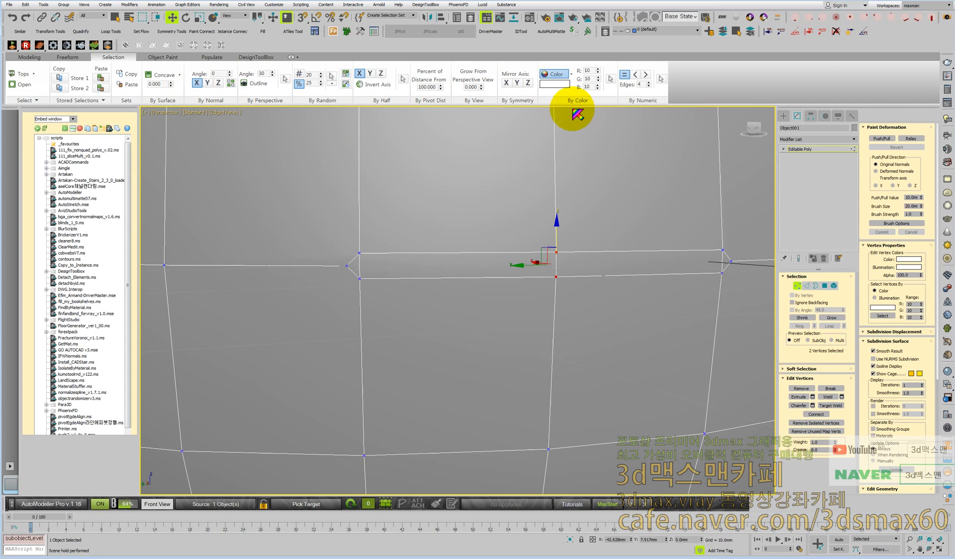
left_click(486, 275)
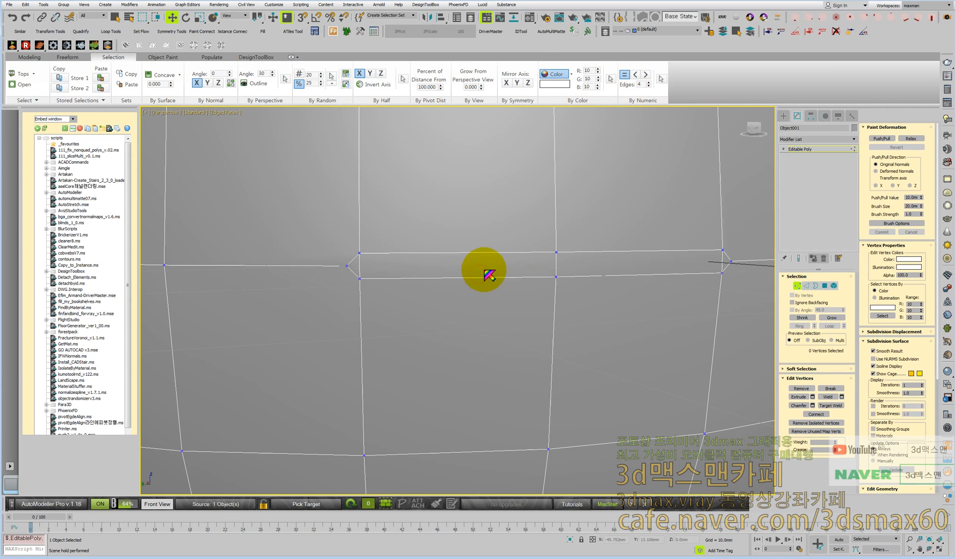
left_click(648, 86)
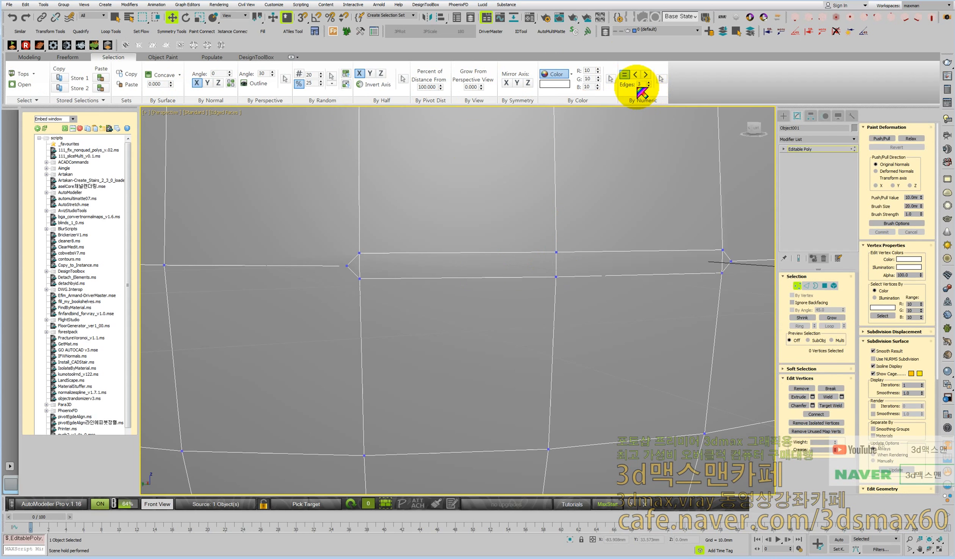
scroll(517, 227, "down", 4)
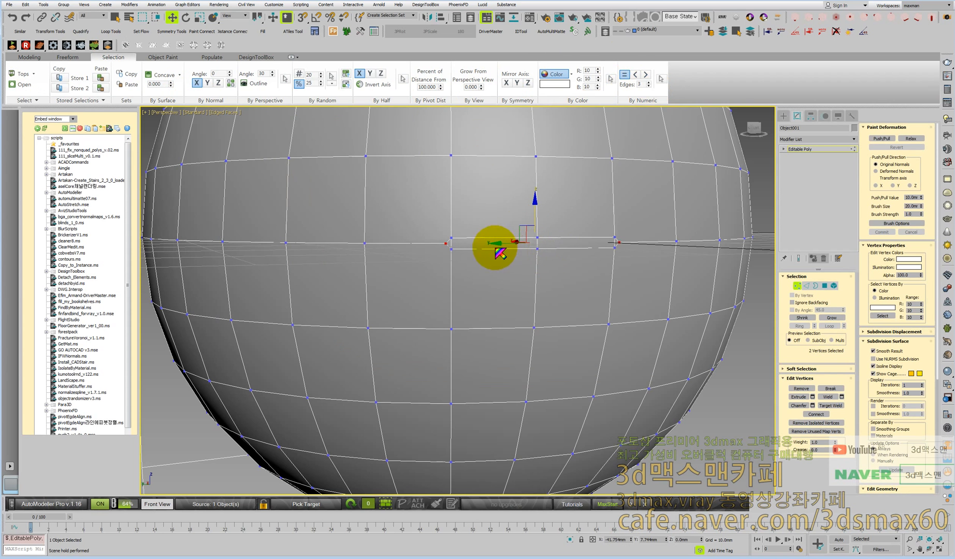
scroll(445, 243, "down", 4)
mouse_move(452, 252)
middle_mouse_down("alt")
mouse_move(644, 252)
mouse_move(464, 252)
middle_mouse_up("alt")
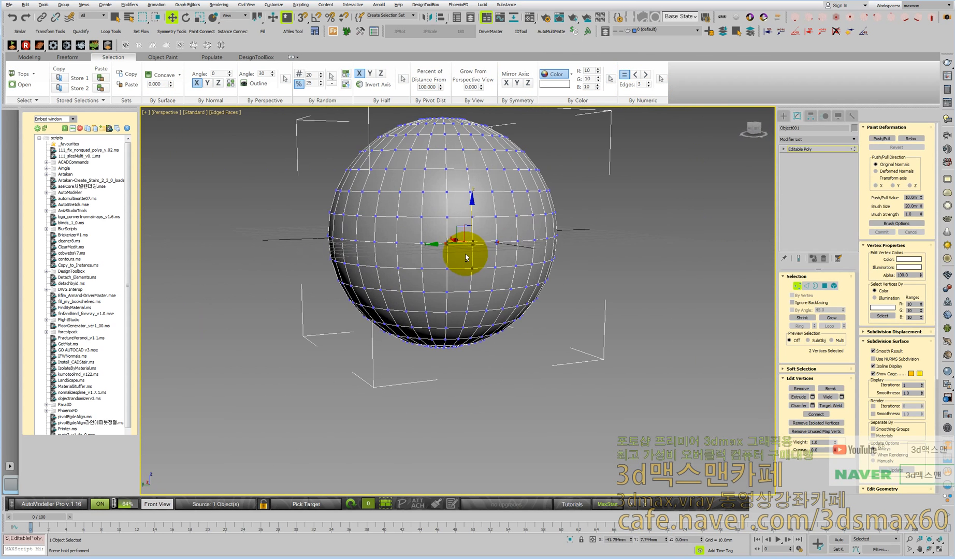
scroll(471, 250, "up", 5)
scroll(443, 228, "up", 4)
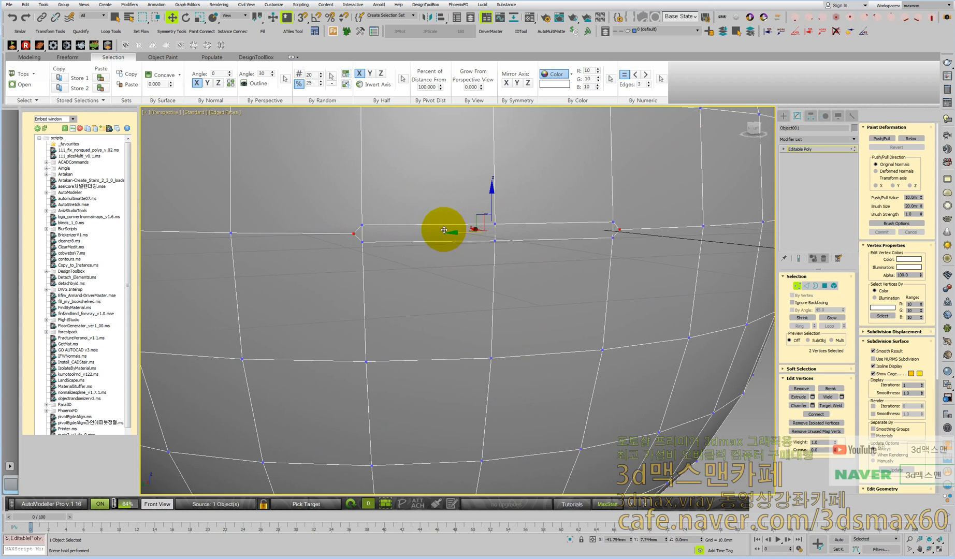
scroll(444, 231, "down", 4)
scroll(440, 234, "up", 3)
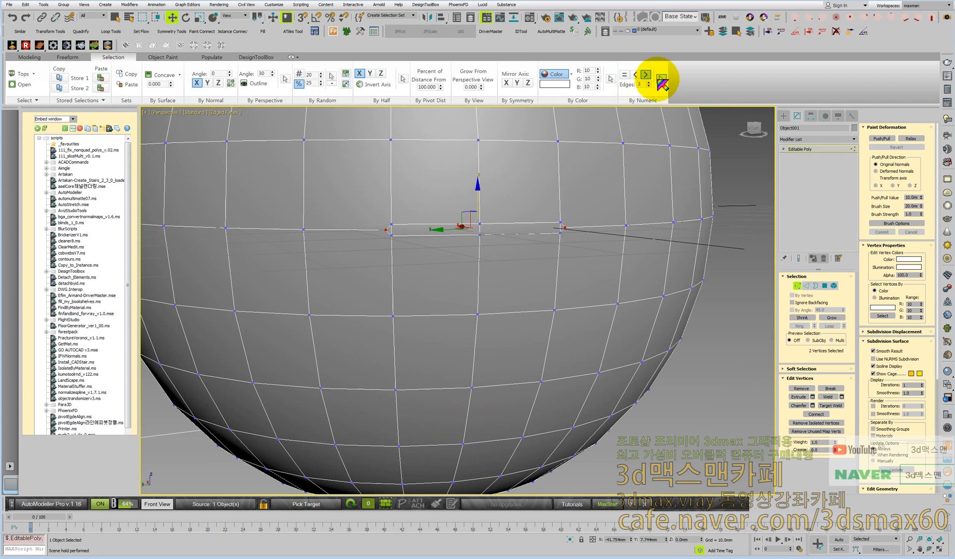
Step: Try moving the vertex at one end of the chamfered seam, undo the move and clear the vertex selection
left_click(385, 229)
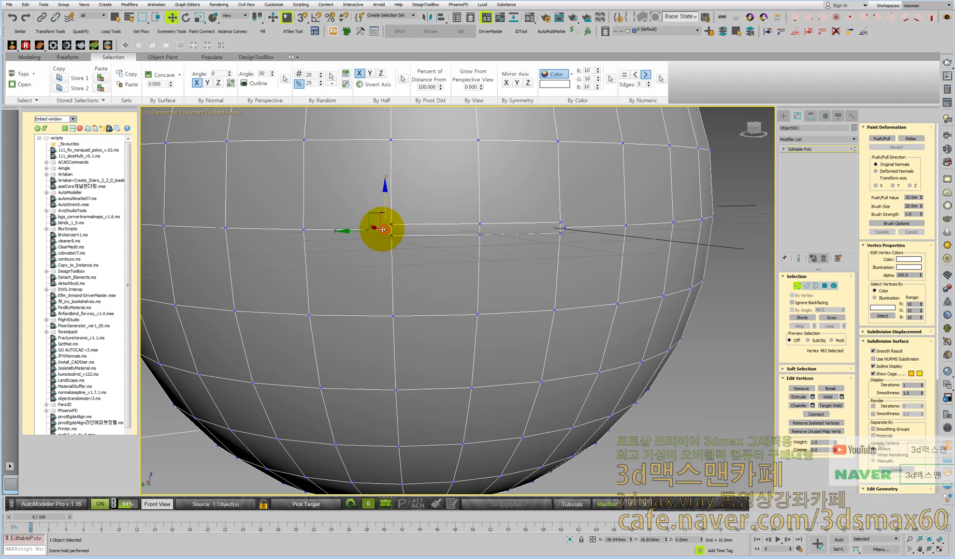
left_click_drag(383, 230, 362, 211)
key("ctrl+z")
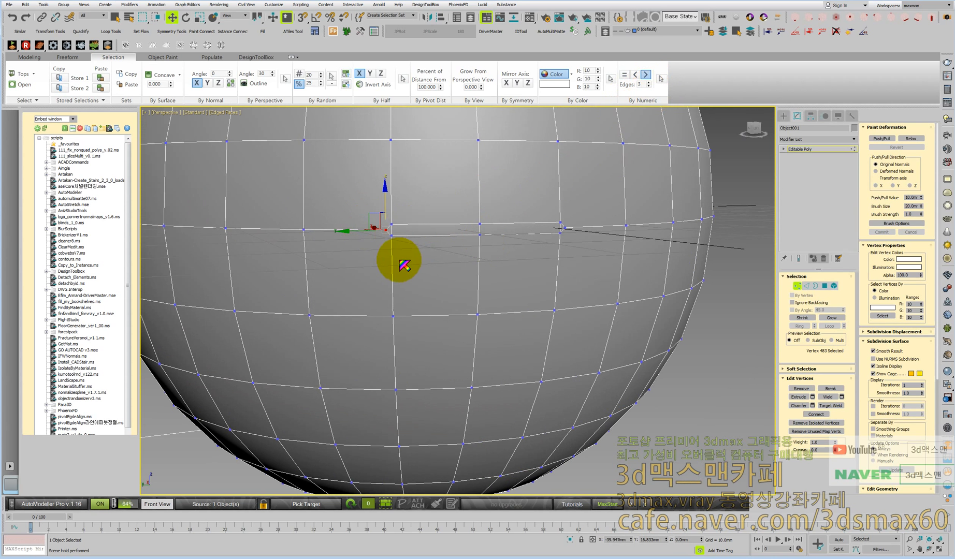
left_click_drag(376, 209, 420, 251)
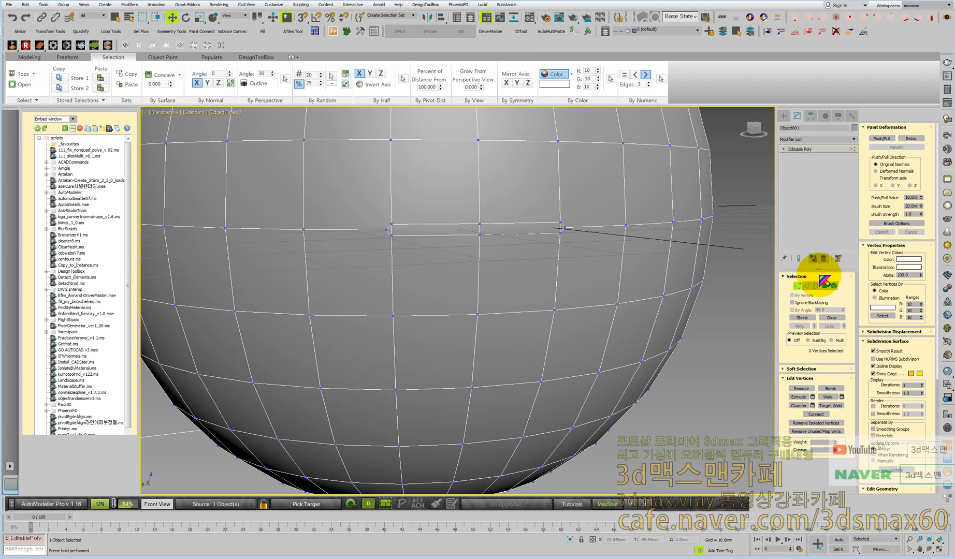
Step: At Polygon level, try By Numeric selection with side counts of 3 and 2, and clear the polygon selection
left_click(645, 75)
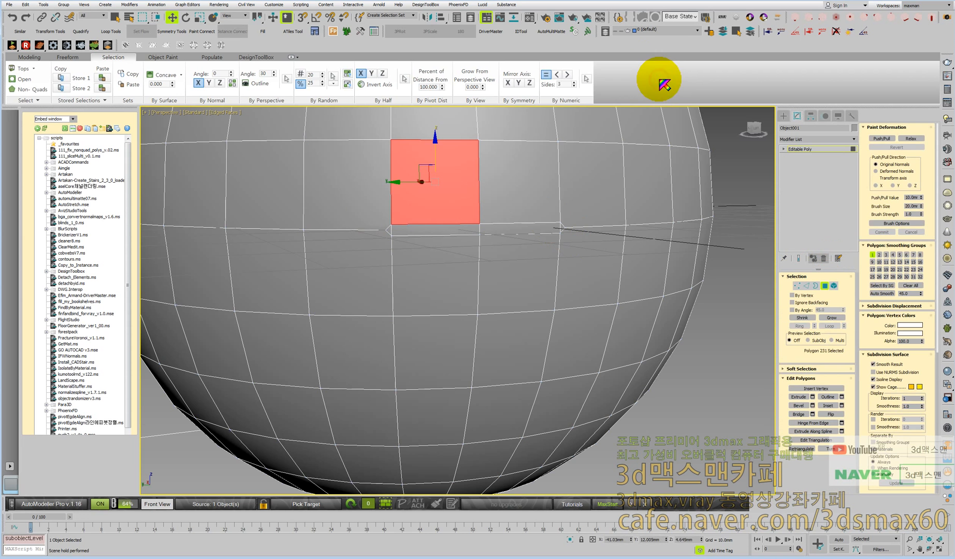
left_click(585, 79)
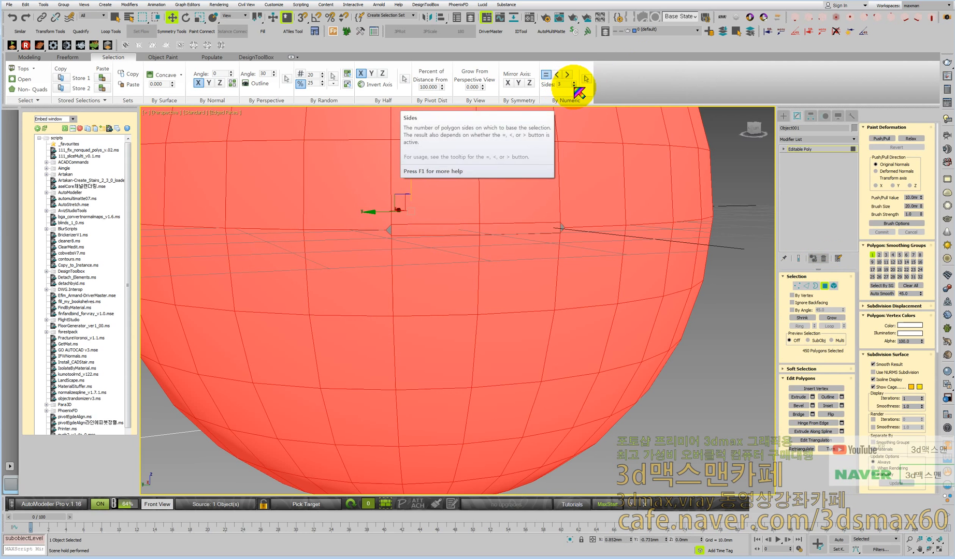
left_click(574, 87)
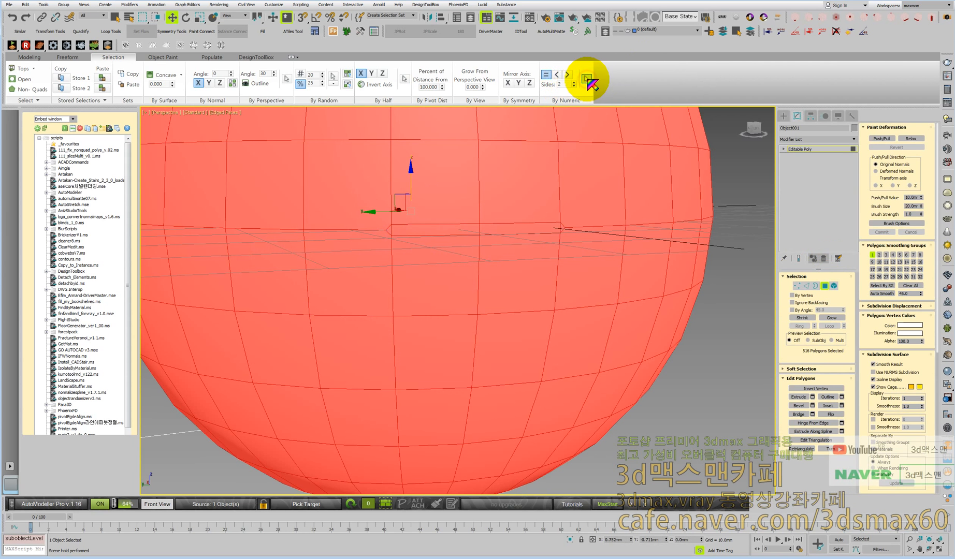
left_click(745, 199)
left_click(628, 173)
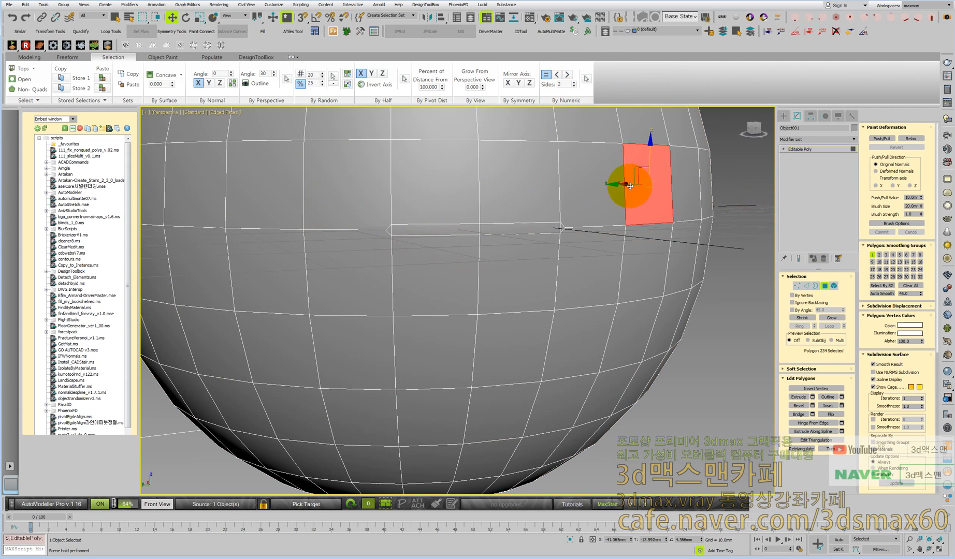
left_click(728, 296)
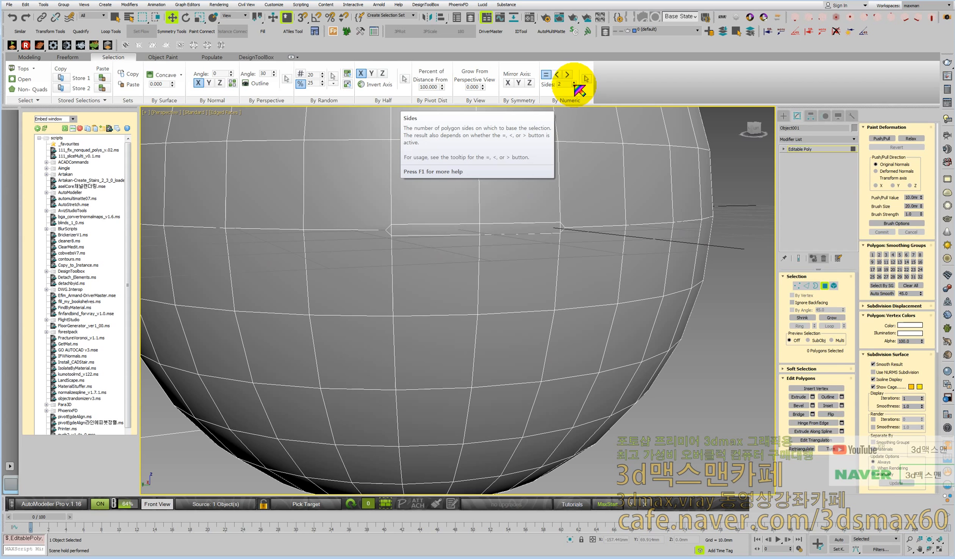
Step: At Vertex level, compare By Numeric selections of vertices with exactly 2, 4 and 3 edges, inspecting the seam ends
key("1")
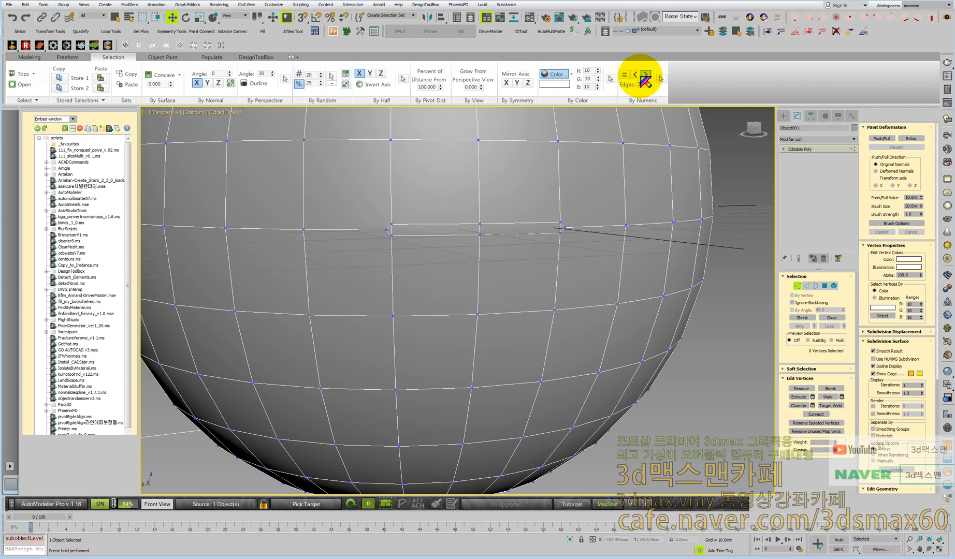
left_click(660, 79)
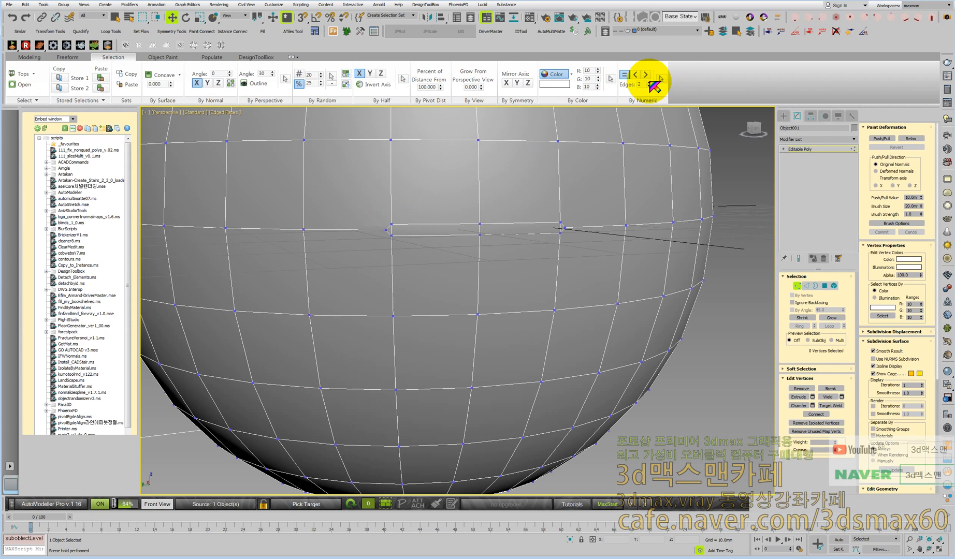
left_click(659, 80)
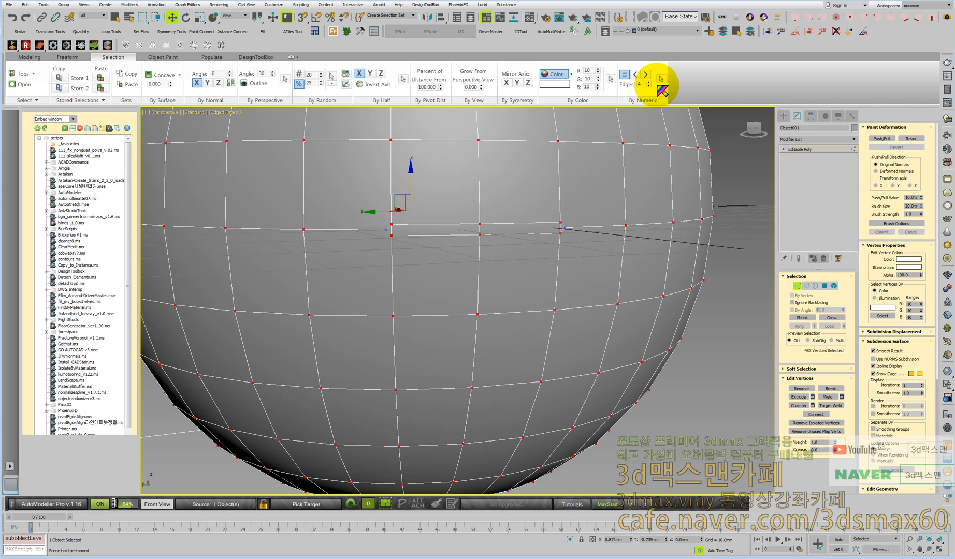
left_click(663, 80)
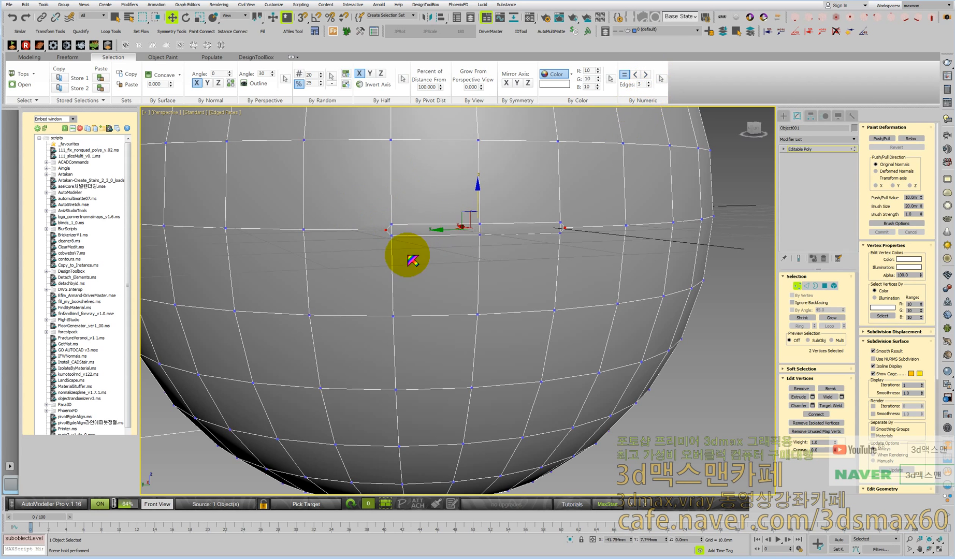
middle_click_drag(409, 230, 440, 244, "alt")
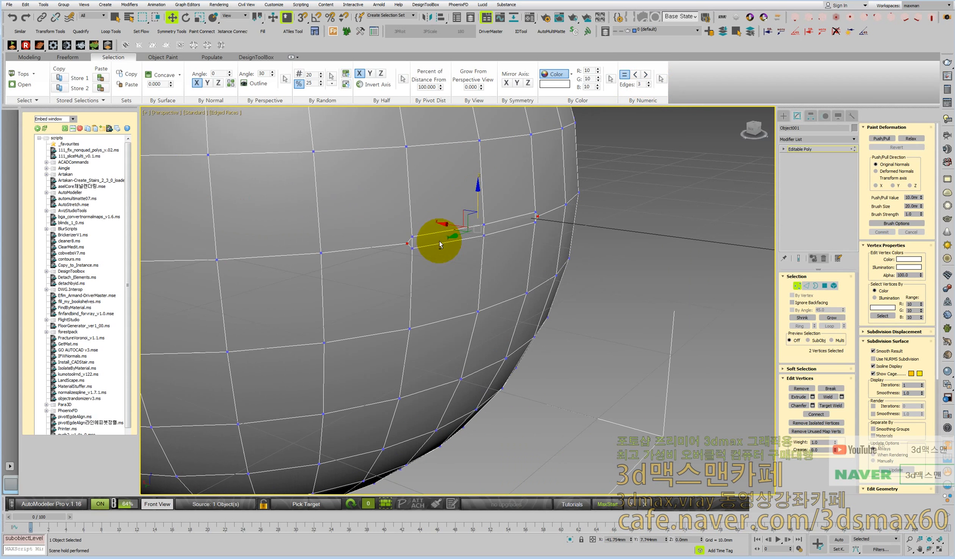
Step: Collapse the vertices at each end of the chamfered seam into a single vertex
left_click_drag(417, 253, 402, 234)
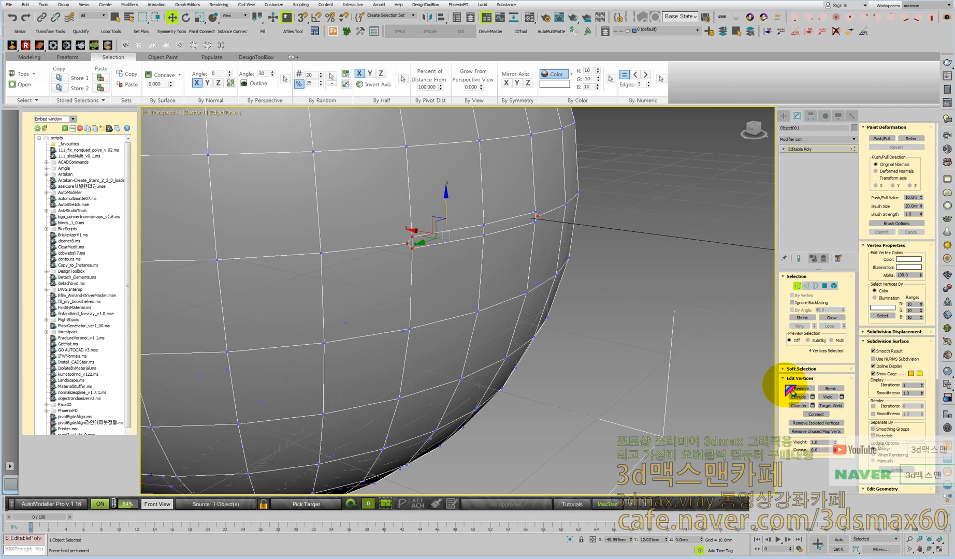
left_click_drag(773, 380, 644, 373)
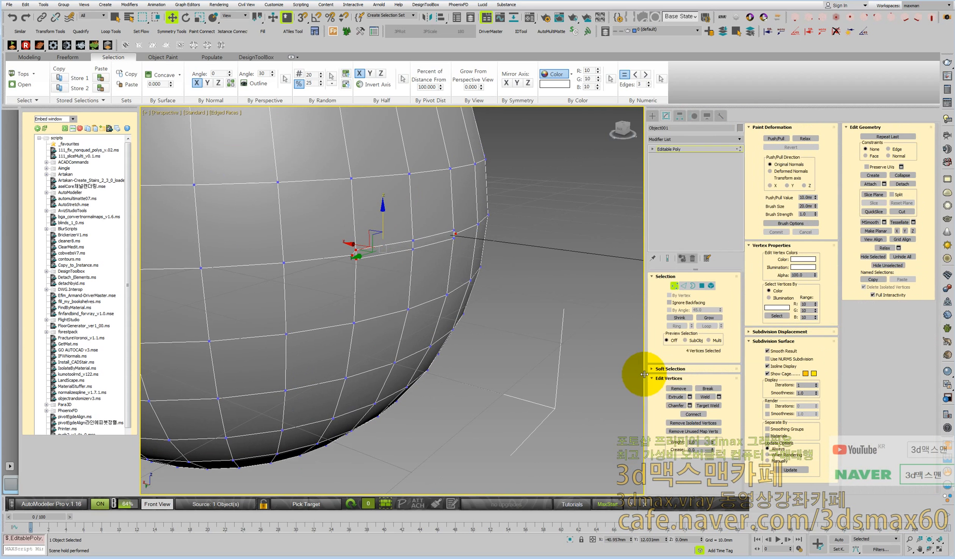
left_click(900, 176)
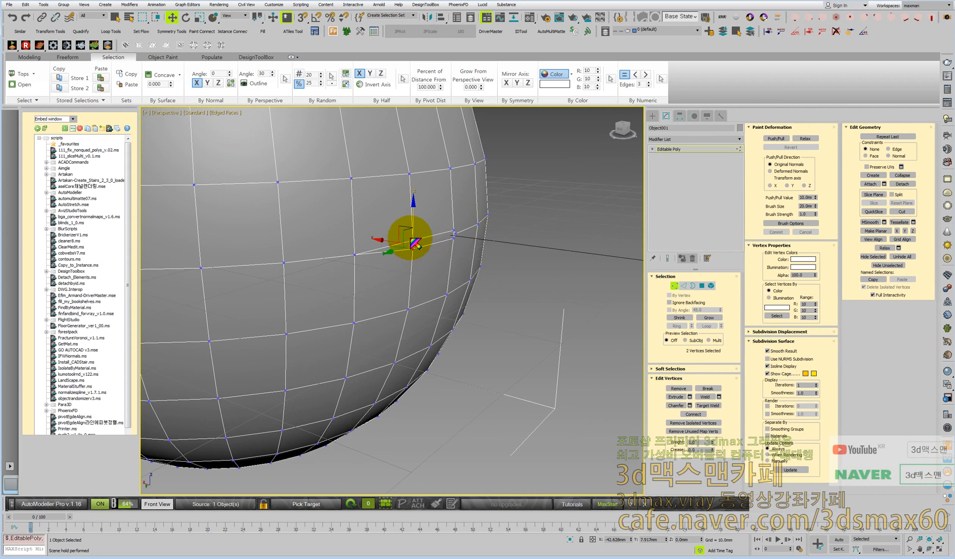
left_click(453, 234)
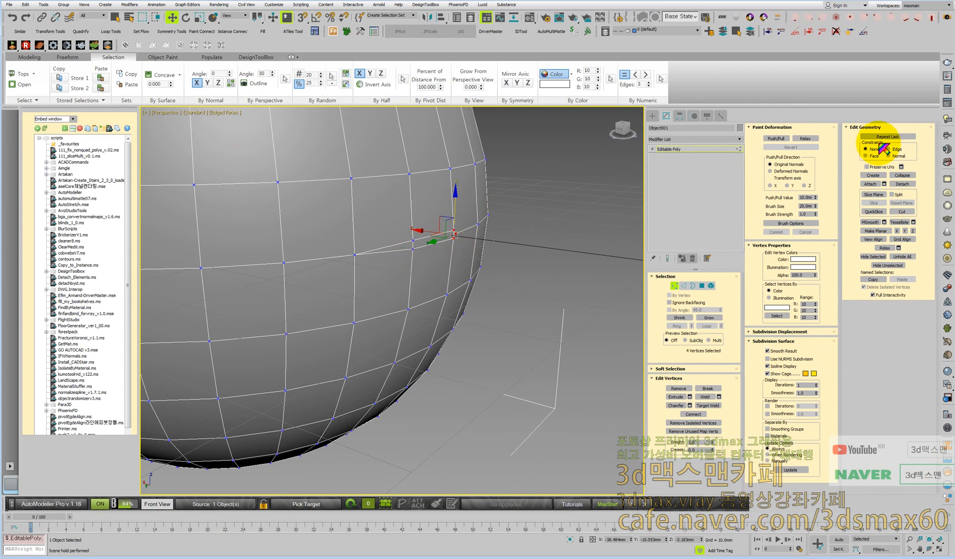
left_click(900, 176)
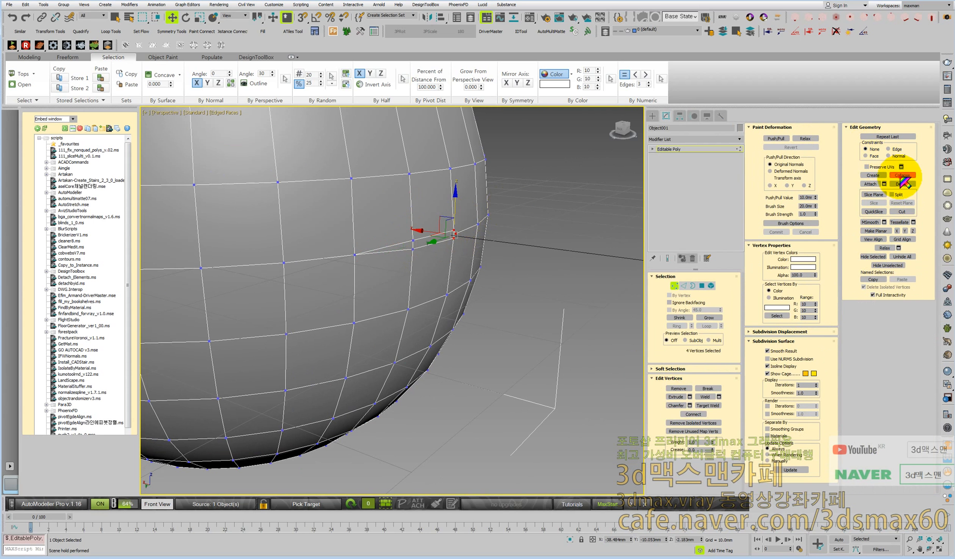
left_click(422, 259)
middle_click_drag(423, 259, 528, 246)
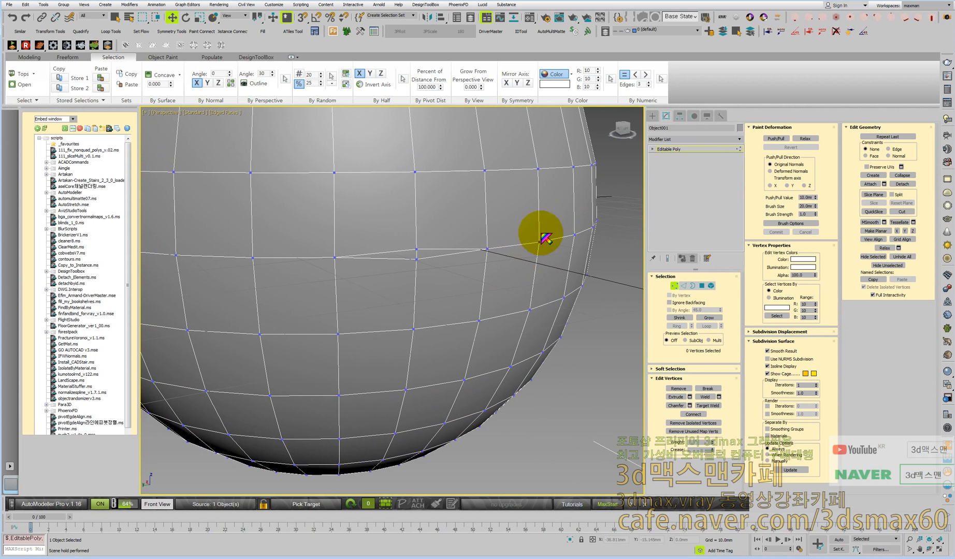
Step: Try By Numeric vertex selection with the greater-than condition, then with exactly 2 edges
left_click(648, 86)
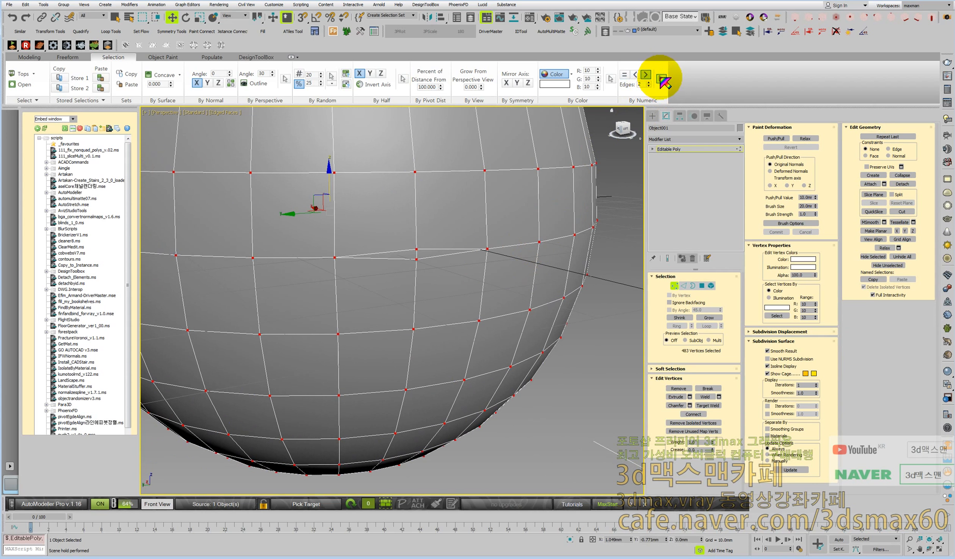
left_click(647, 86)
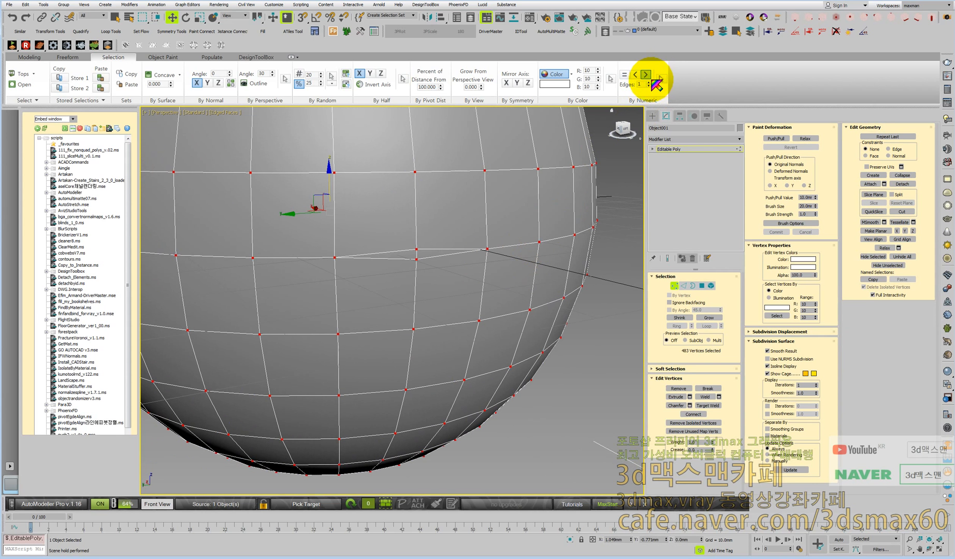
left_click(625, 75)
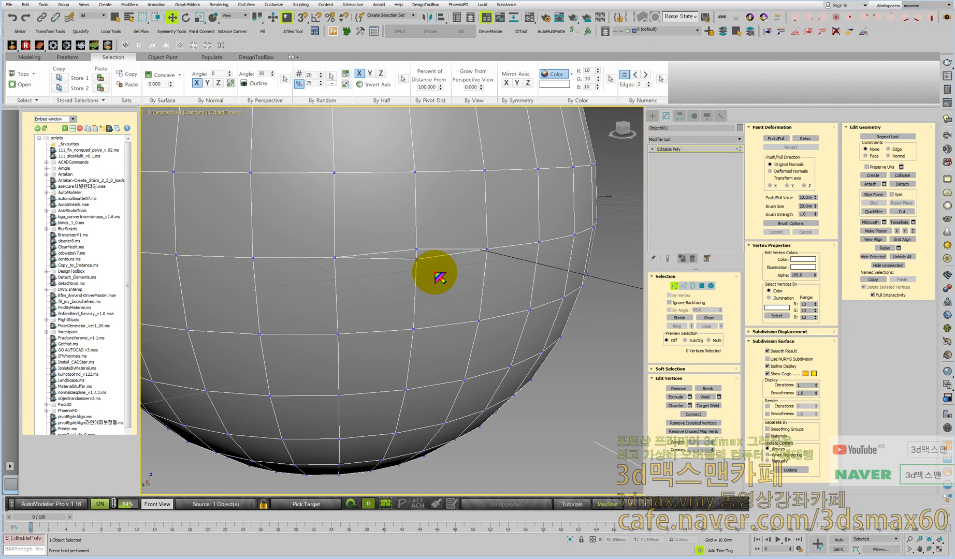
Step: Collapse the remaining vertices at the middle of the seam to close it
left_click(414, 247)
scroll(453, 241, "down", 4)
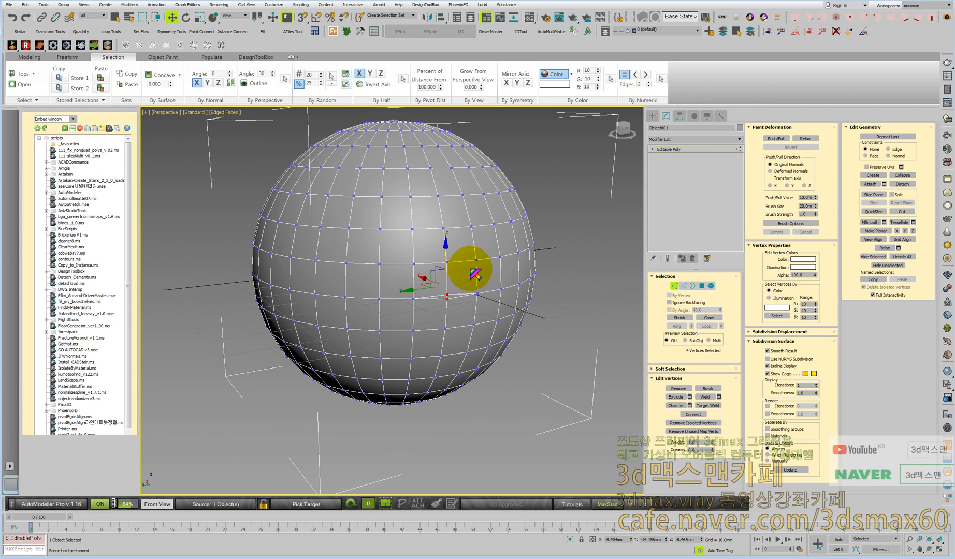
left_click(904, 176)
middle_click_drag(480, 233, 522, 239, "alt")
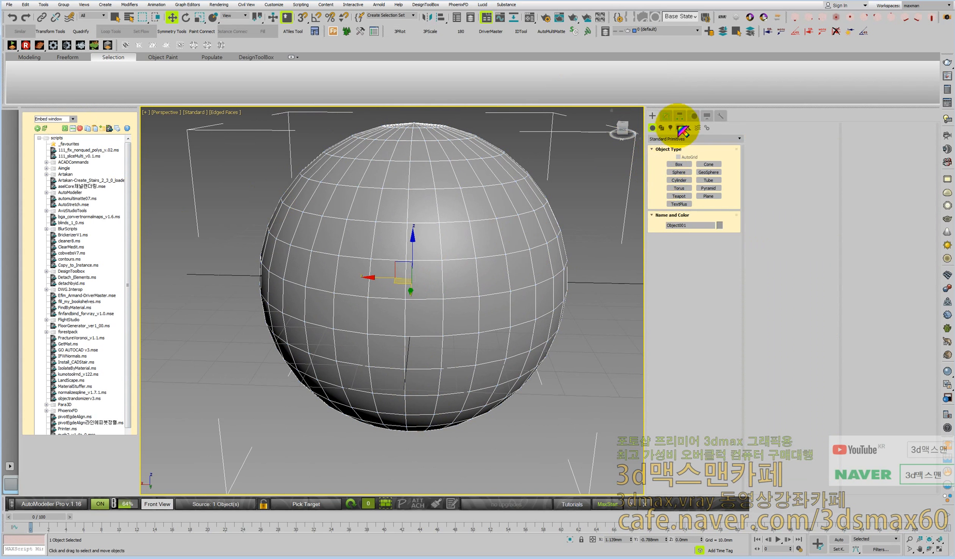
Step: At Polygon level, set Preview Selection to SubObj, select a patch of polygons on the sphere's lower front and name the set 111
left_click(666, 115)
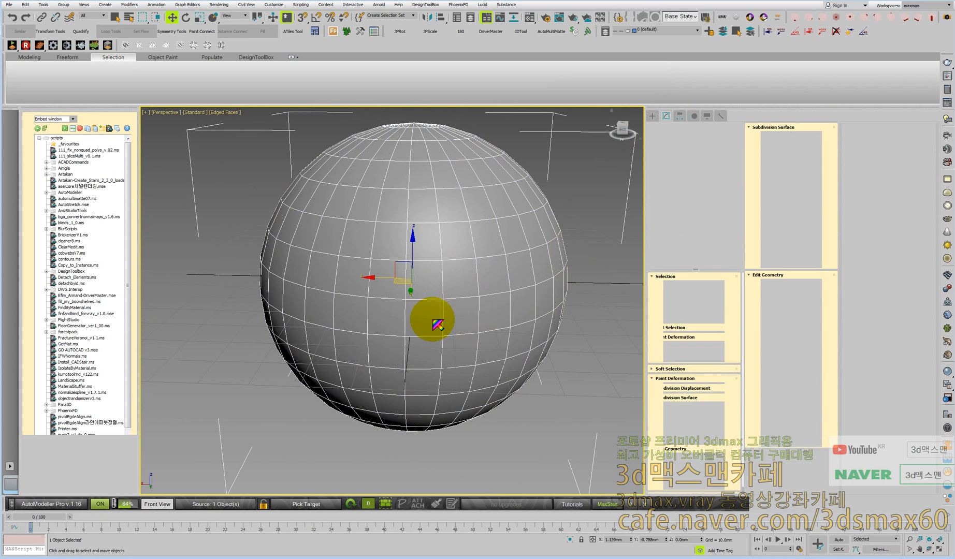
key("ctrl+h")
key("4")
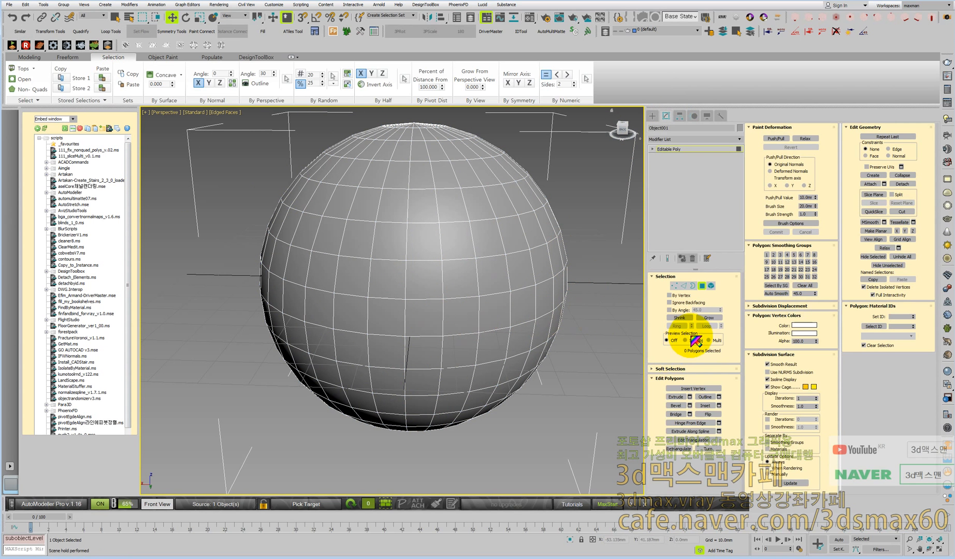
left_click(694, 340)
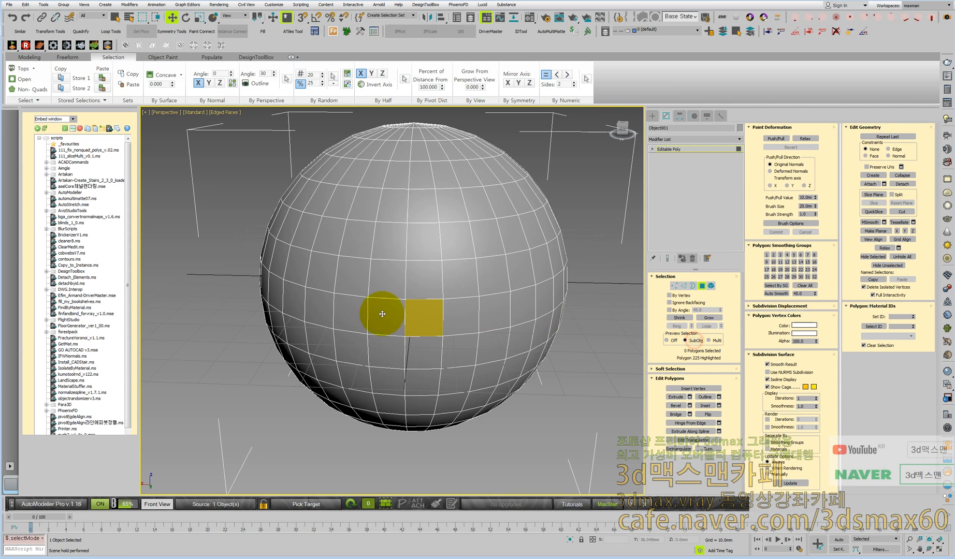
left_click(302, 298)
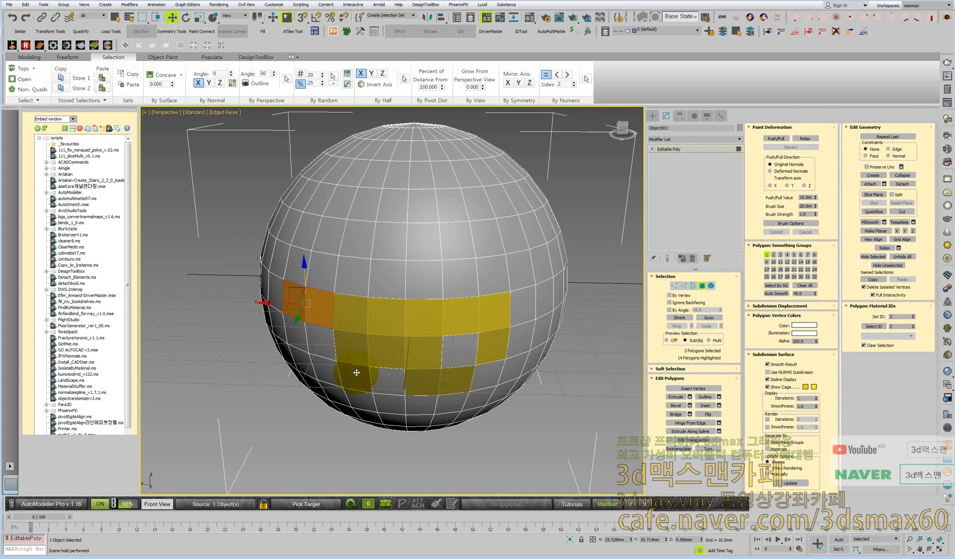
left_click(502, 383, "ctrl")
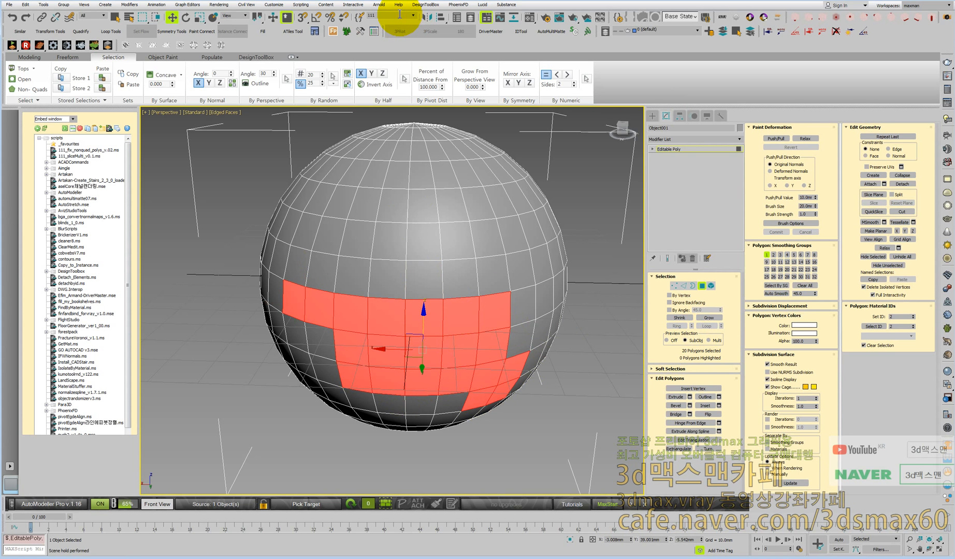
Step: Select a patch of polygons on the sphere's upper front and name the selection set 222
left_click(439, 146)
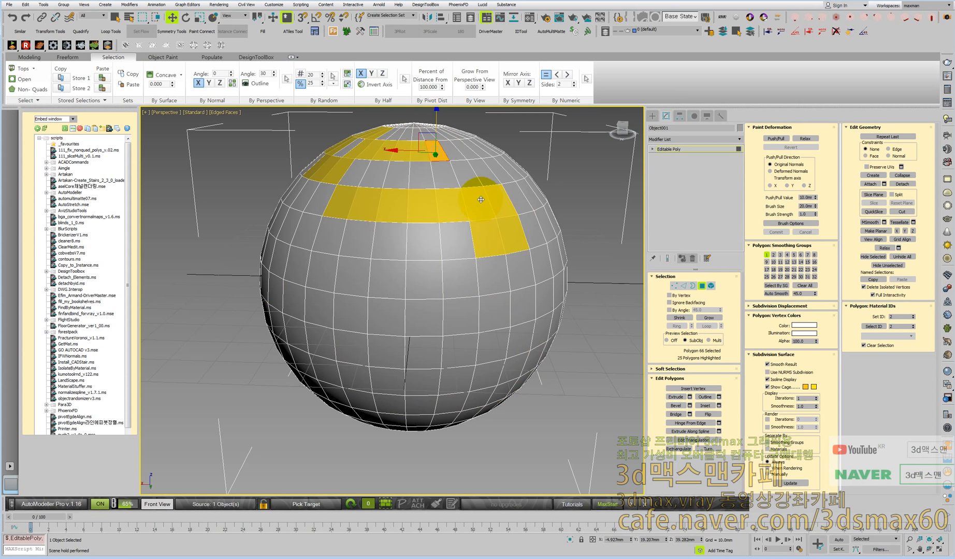
left_click(494, 143)
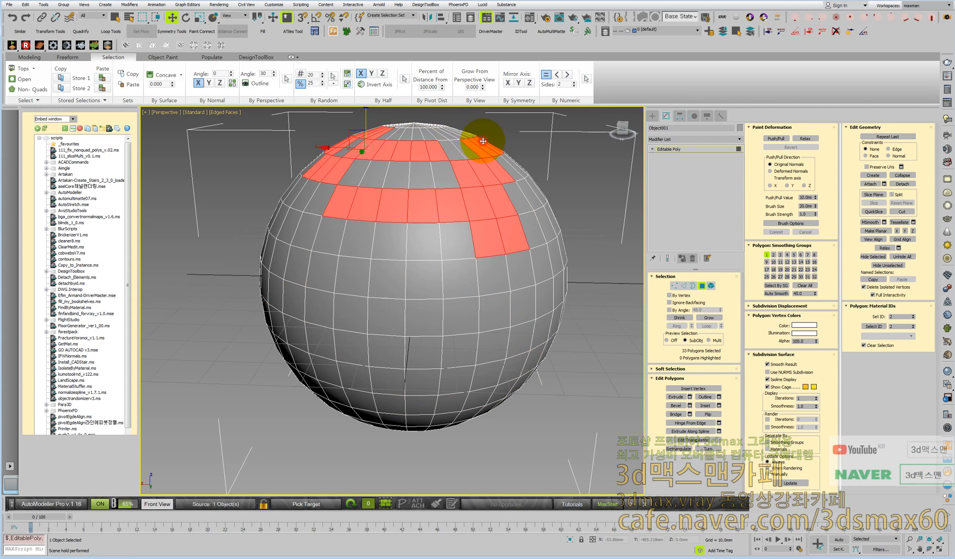
left_click(392, 14)
type("222")
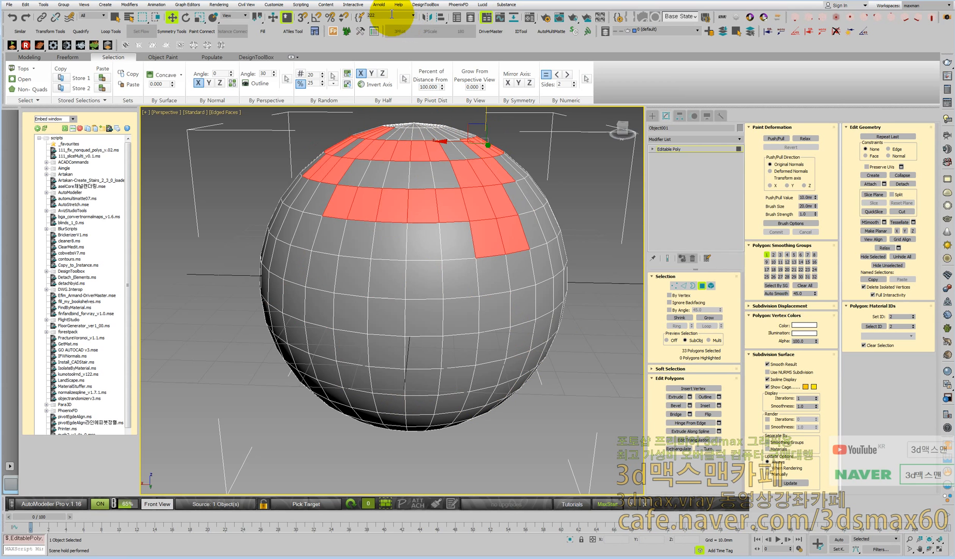
Step: Combine the named selection sets 111 and 222 into a new set named 33
left_click(360, 18)
left_click_drag(710, 89, 330, 222)
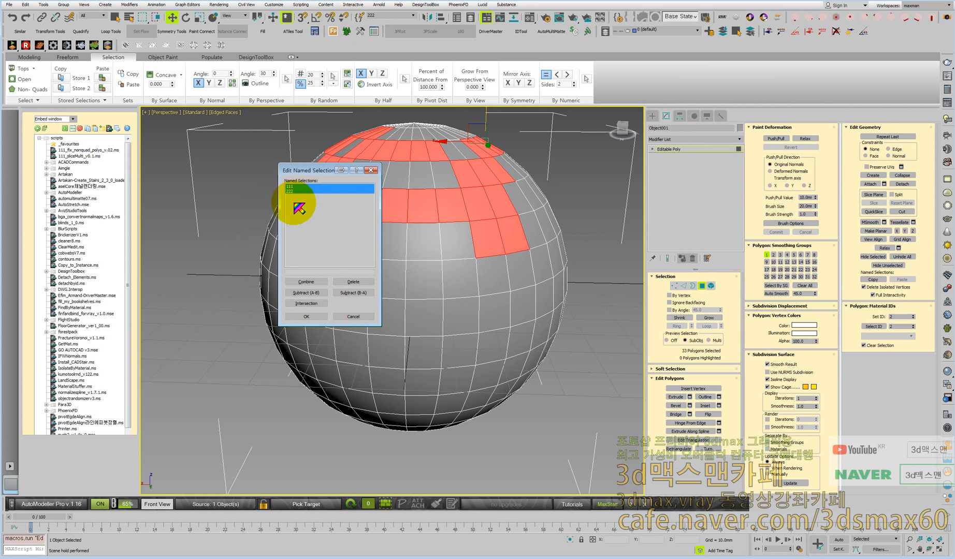
left_click(307, 282)
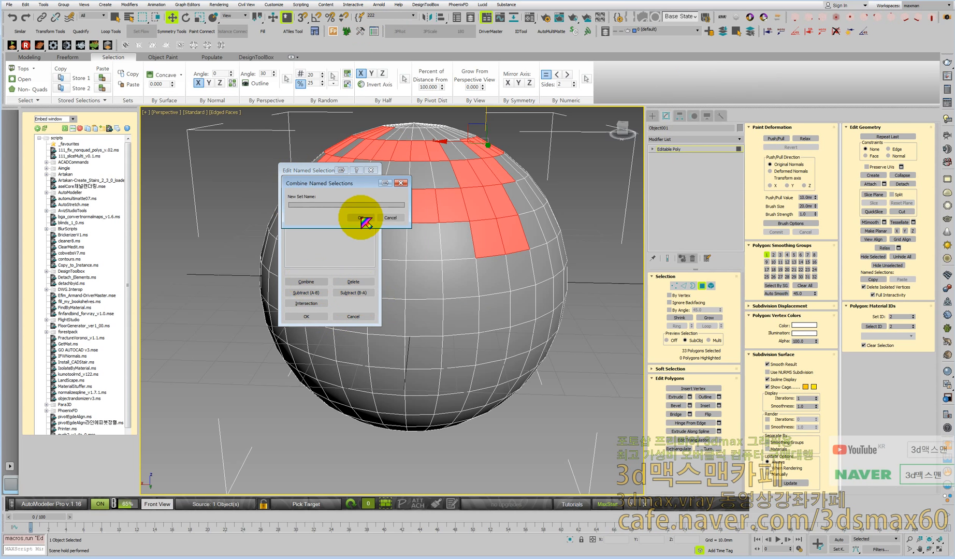
type("33")
key("Return")
left_click(360, 218)
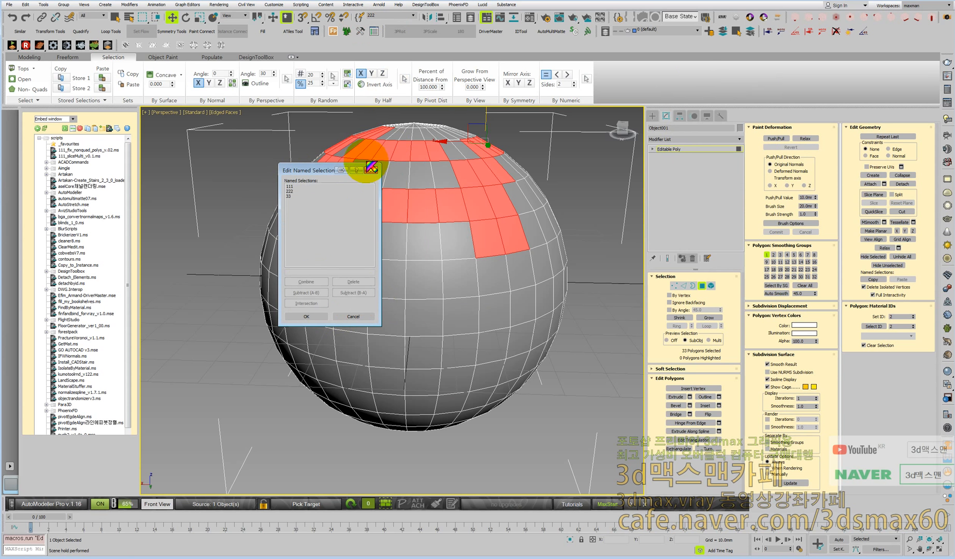
left_click(291, 196)
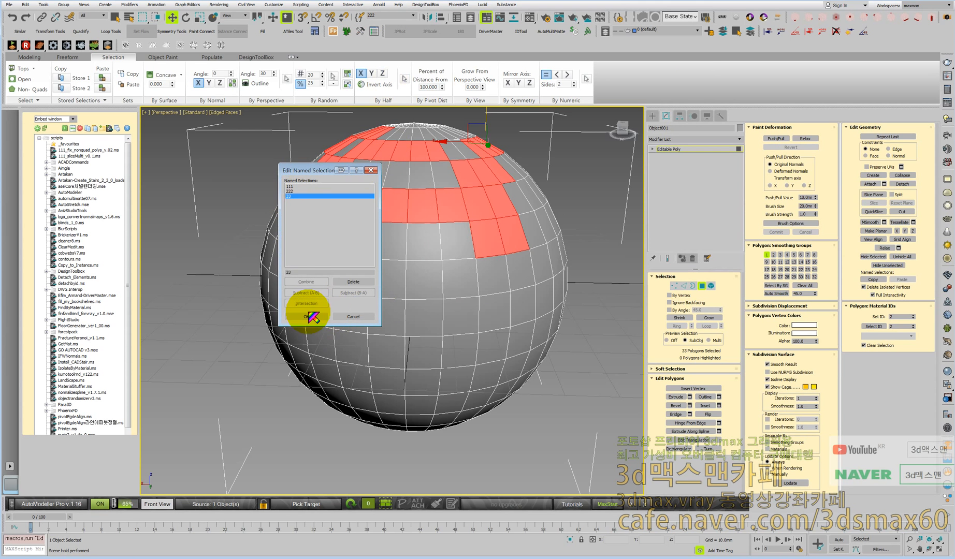
left_click(306, 317)
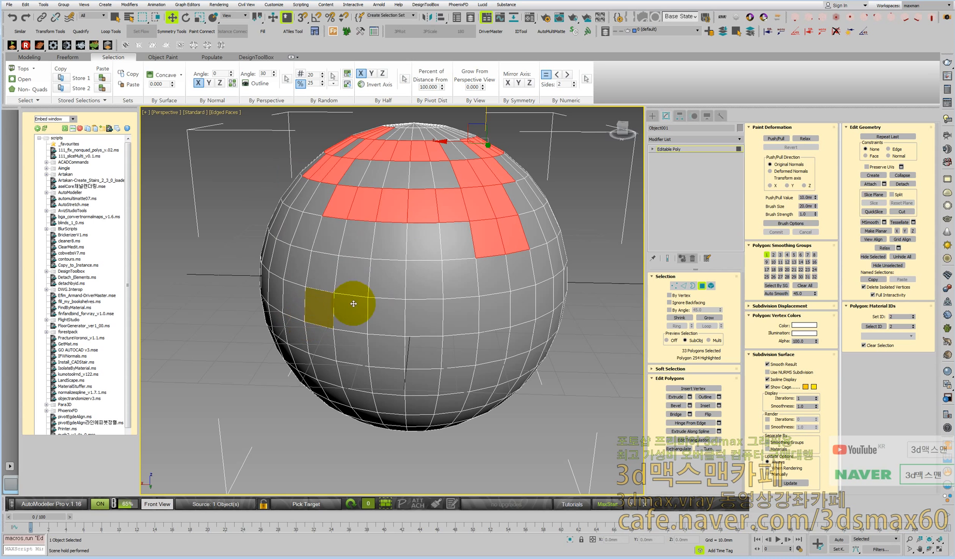
Step: Recall the named selection set 33, then clear the polygon selection and cancel the save prompt
left_click(413, 15)
left_click(393, 25)
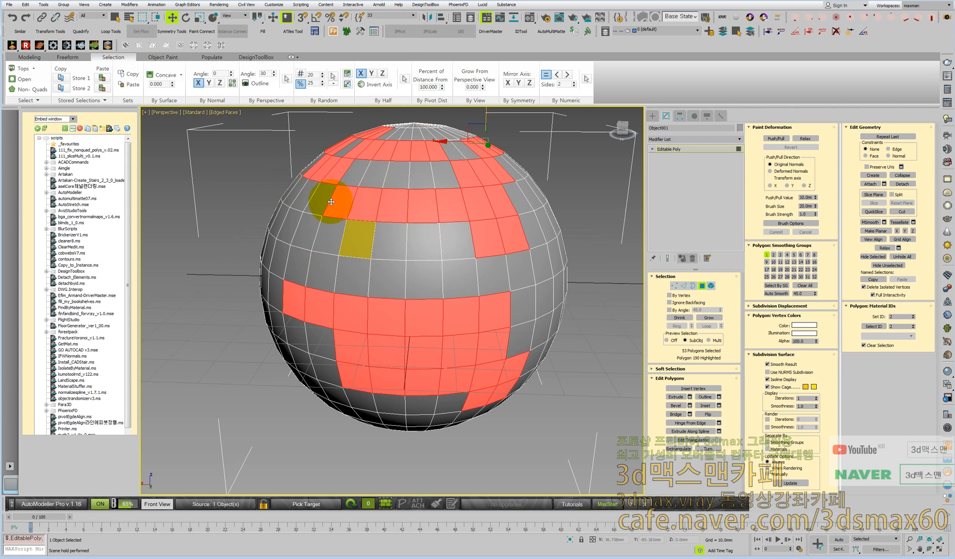
left_click(255, 173)
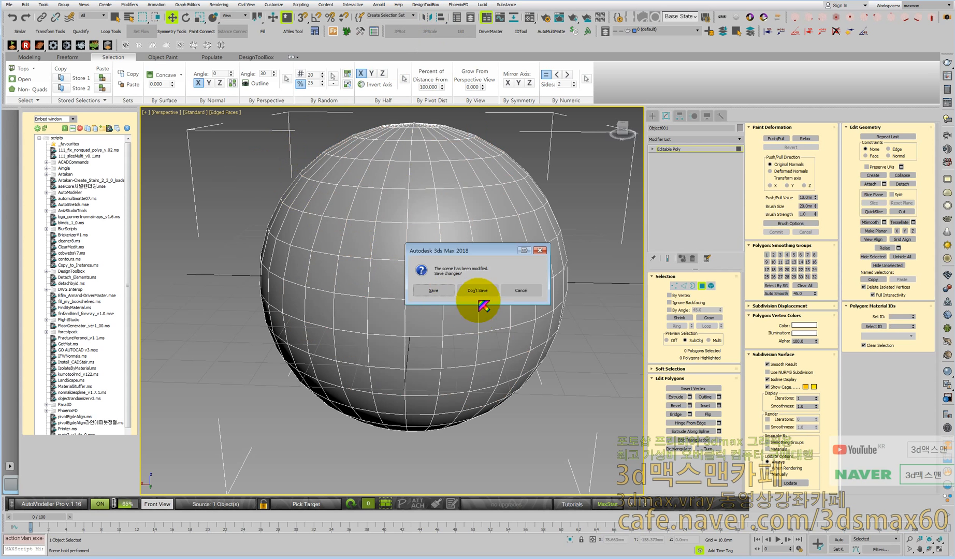
left_click(520, 294)
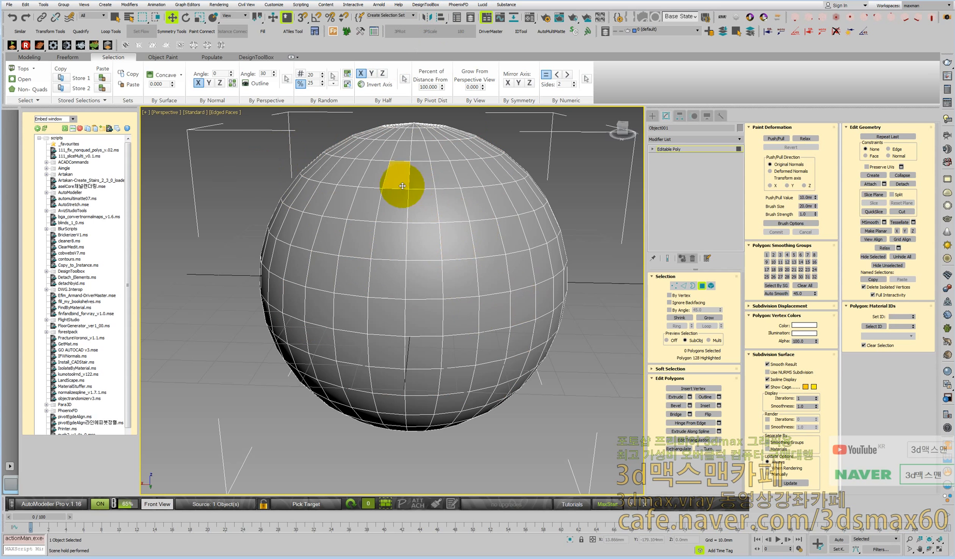
Step: Select a block of polygons across the sphere's upper front using the SubObj preview and copy the selection to Store 1
left_click(354, 171)
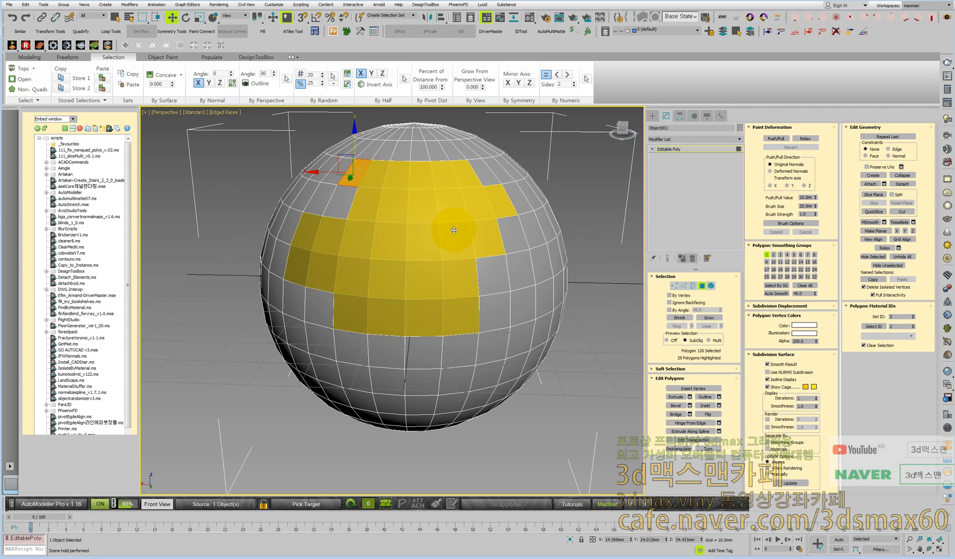
left_click(418, 273)
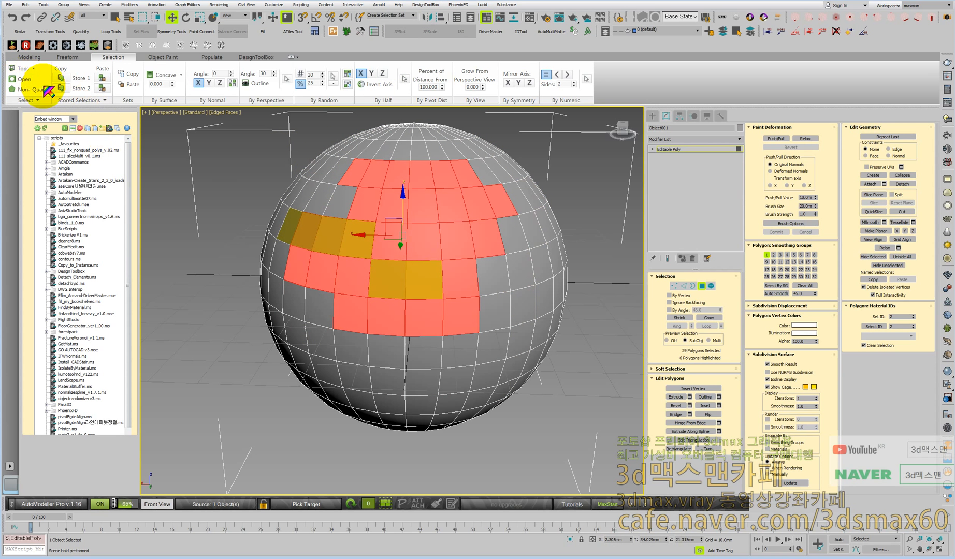
left_click(62, 78)
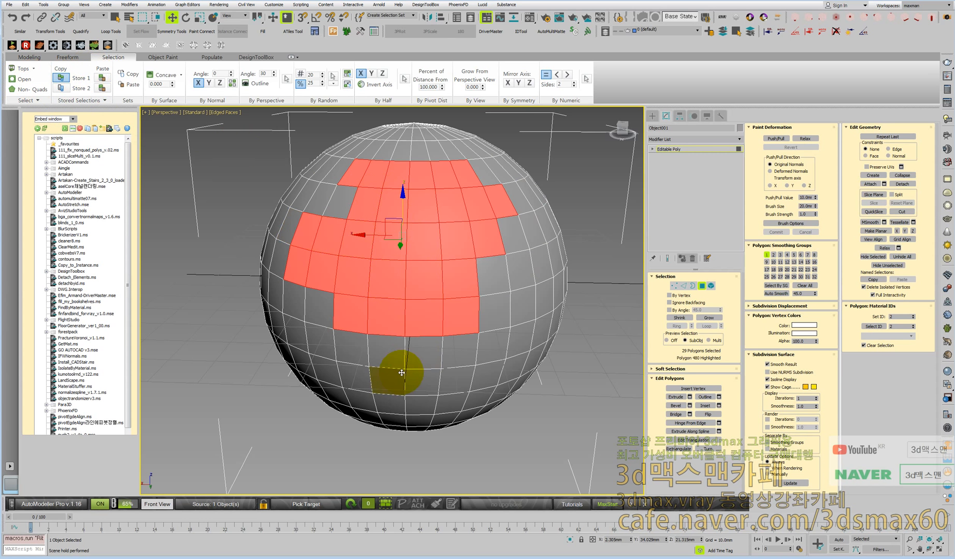
Step: Select a band of polygons across the sphere's lower front and copy the selection to Store 2
mouse_move(410, 395)
left_mouse_down()
mouse_move(405, 389)
mouse_move(533, 398)
mouse_move(403, 408)
left_mouse_up()
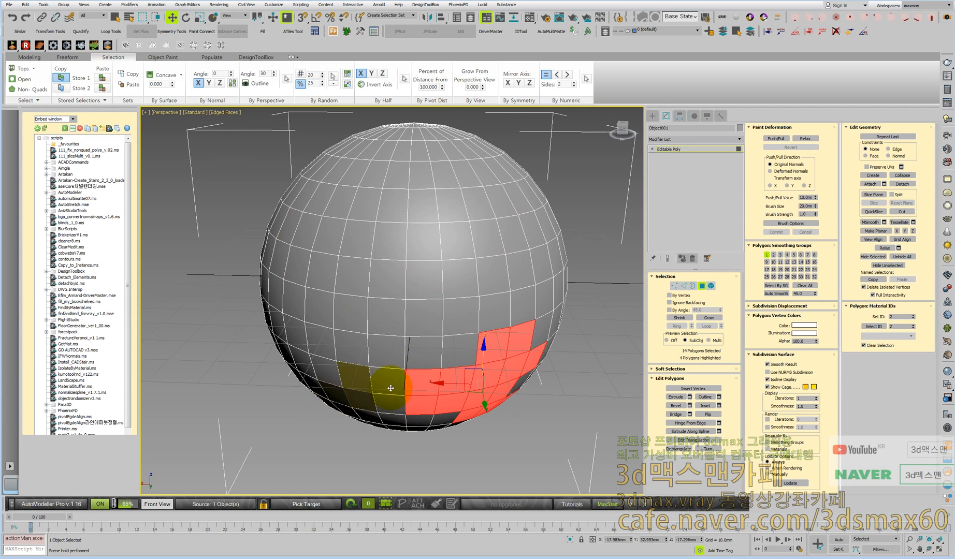
left_click(336, 397)
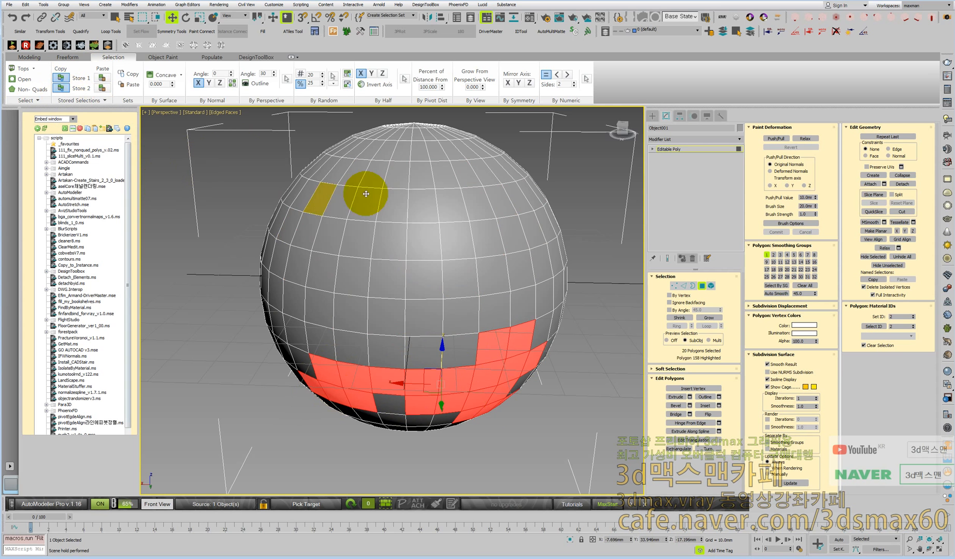
Step: Recall the Store 1 and Store 2 polygon selections in turn, then combine both with Add 1+2
left_click(102, 79)
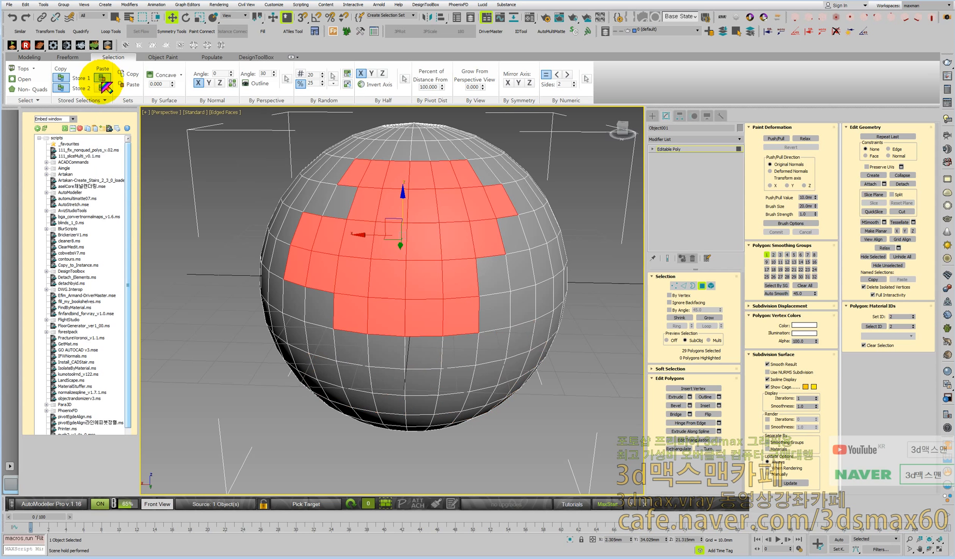
left_click(102, 88)
left_click(103, 80)
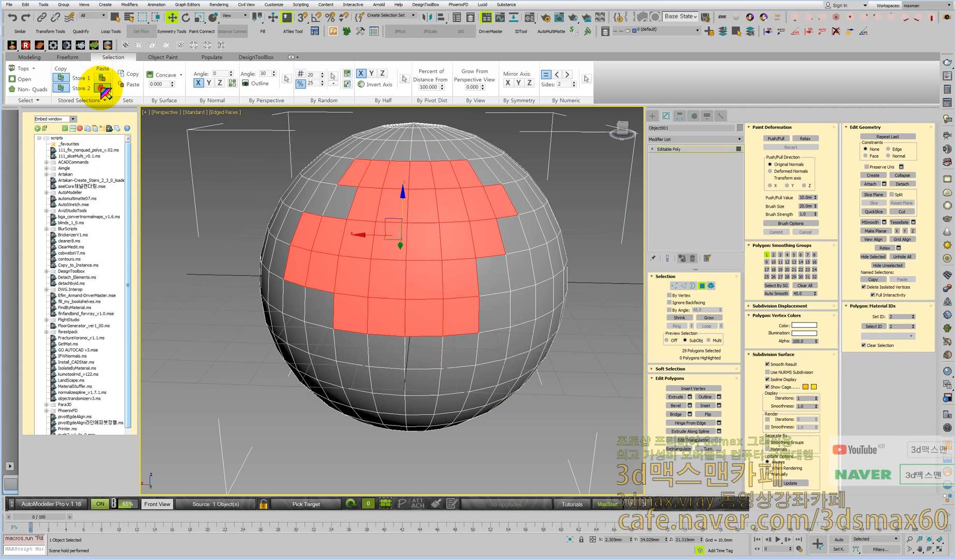
left_click(102, 88)
left_click(104, 100)
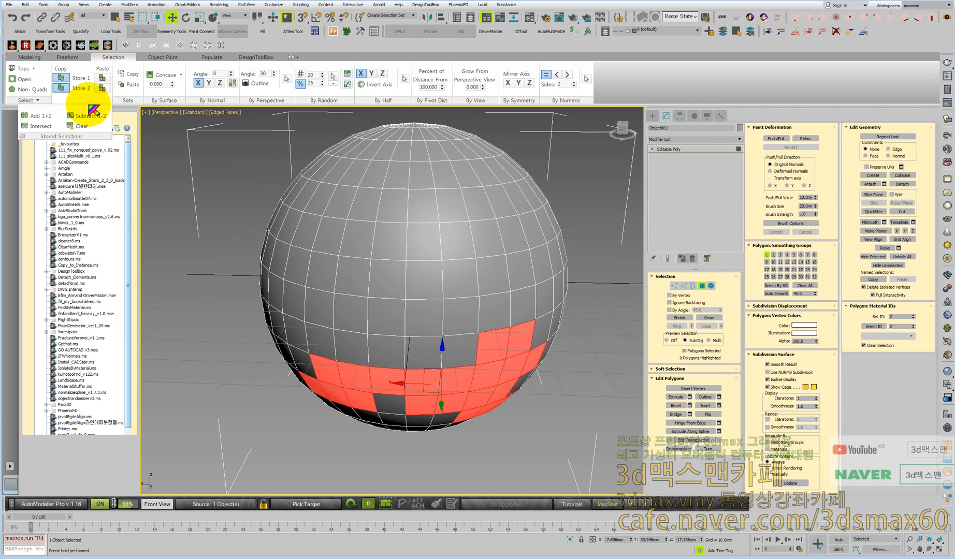
left_click(39, 116)
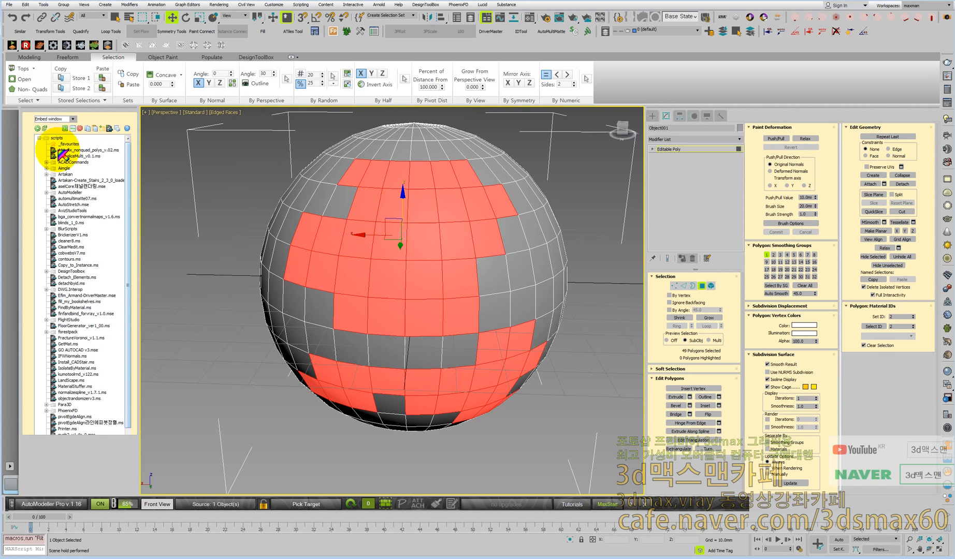
Step: Try to intersect the Store 1 and Store 2 polygon selections
left_click(67, 128)
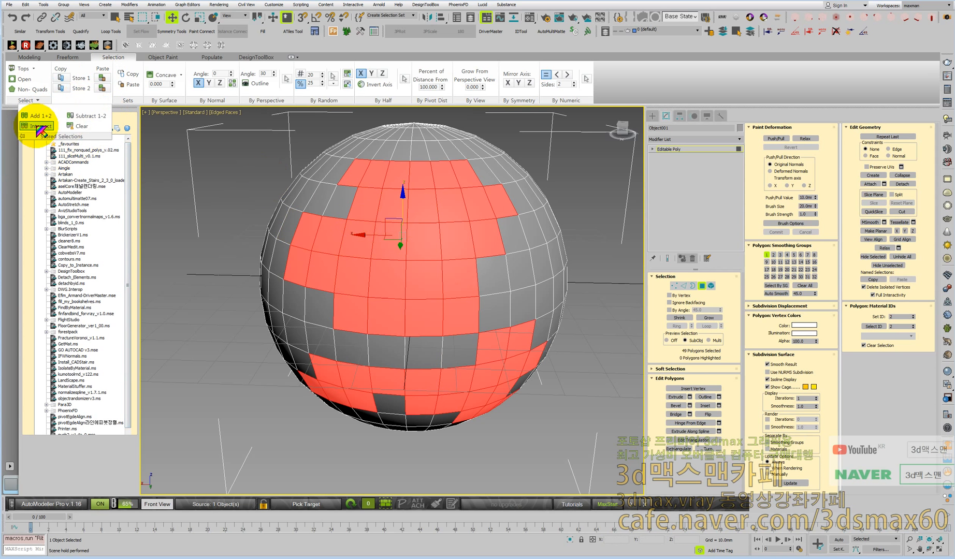
left_click(39, 127)
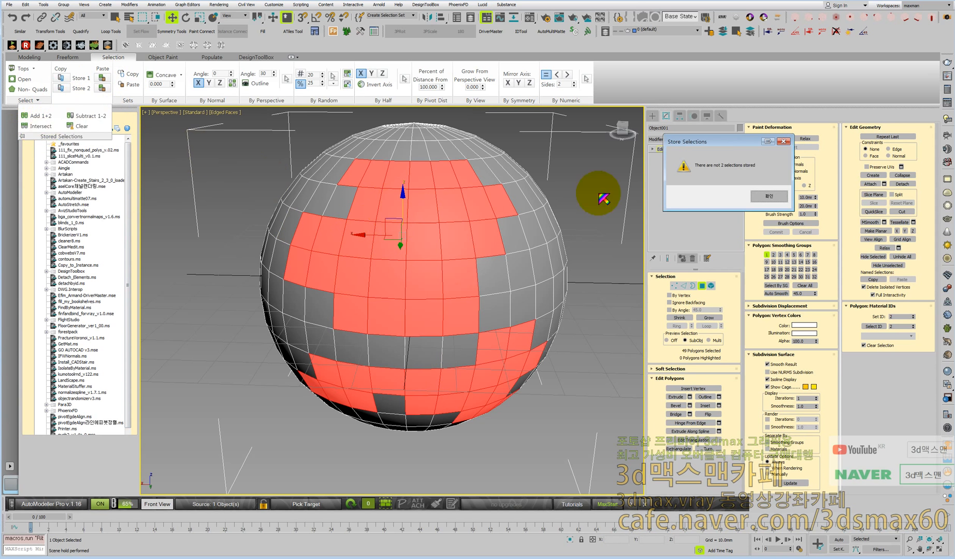
left_click(768, 196)
Step: Clear the stored selections and deselect all polygons on the sphere
left_click(73, 101)
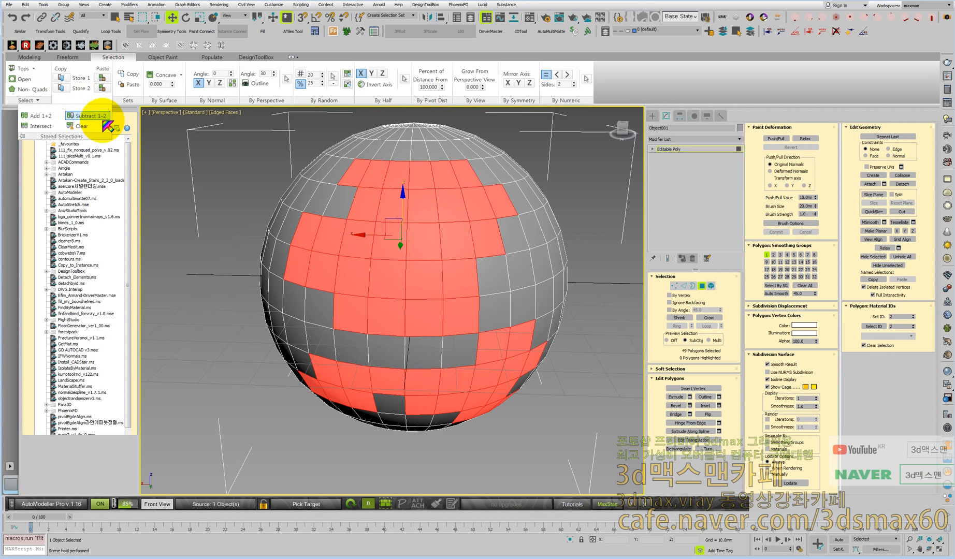
left_click(87, 124)
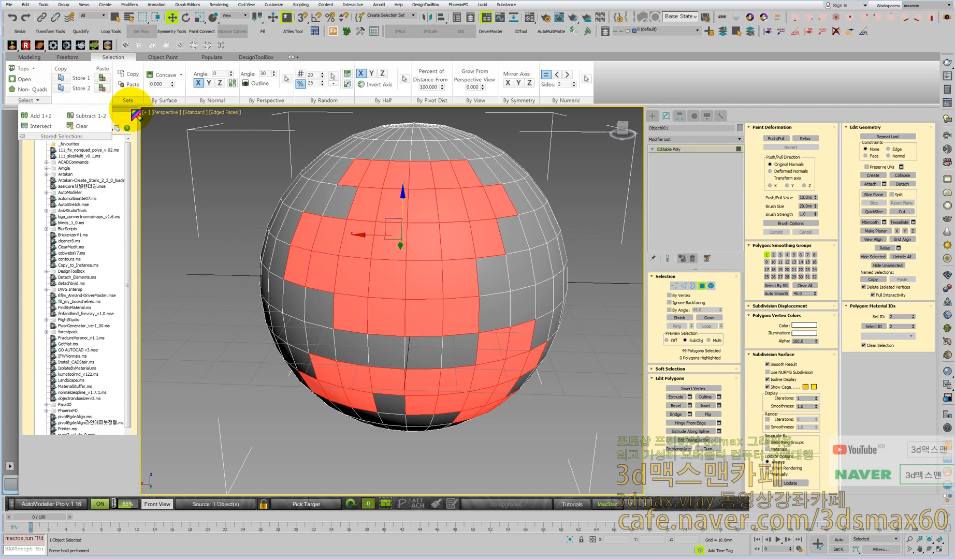
left_click(192, 195)
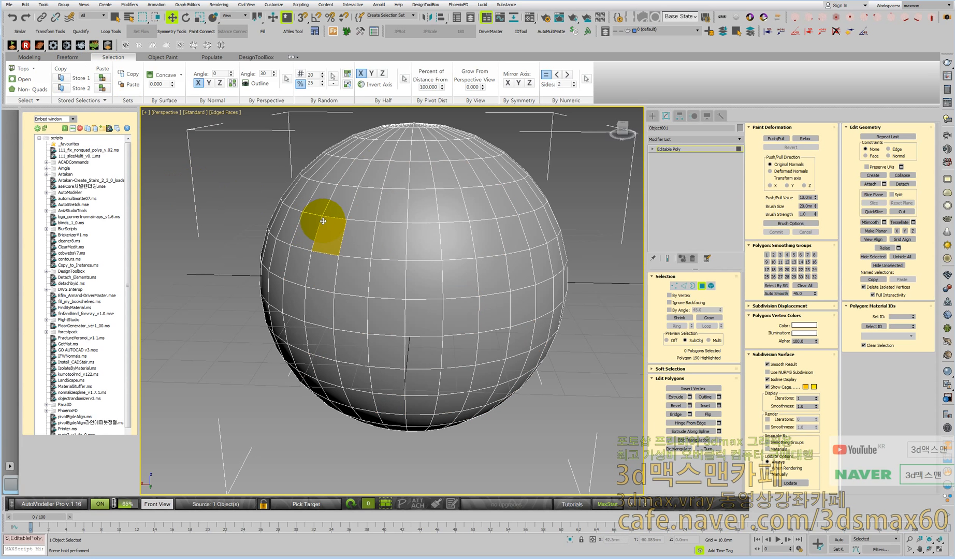
middle_click_drag(384, 216, 371, 245)
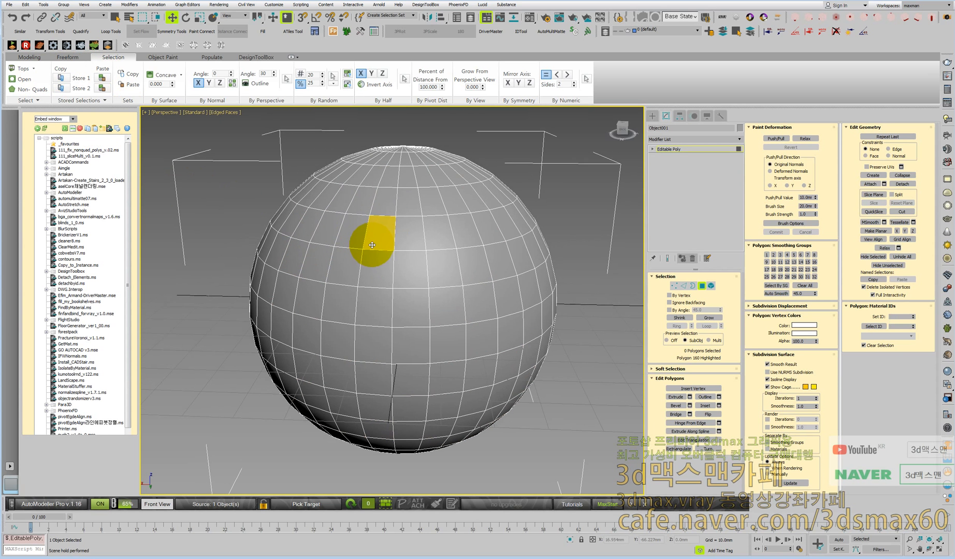